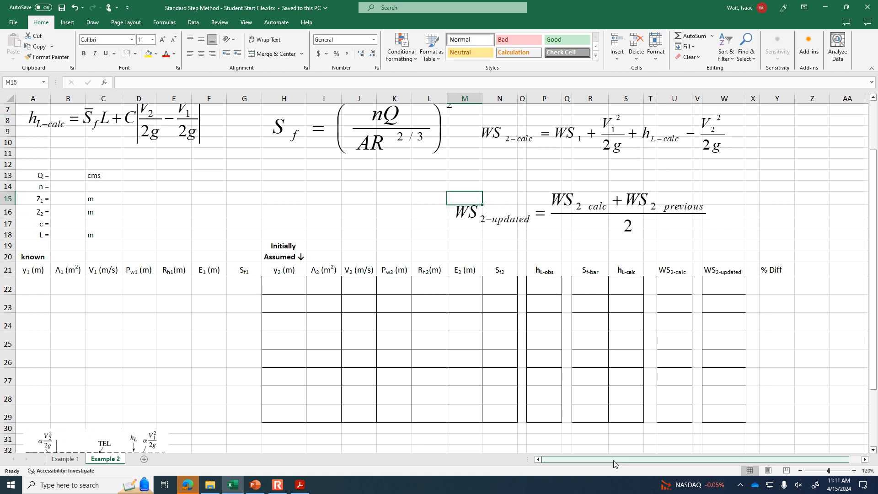
# - Insert blank cells at B21:B29, shifting the table right, and move the "Initially Assumed" label to I19:I20 above y2
pyautogui.click(35, 270)
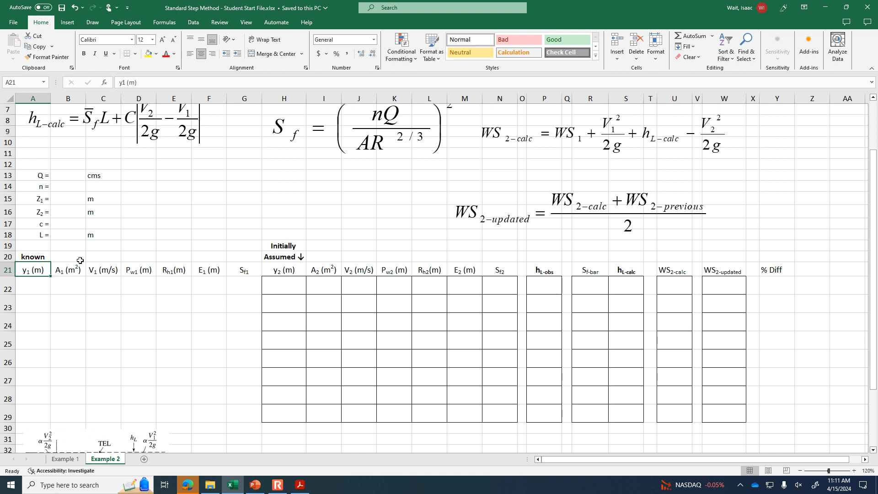
pyautogui.scroll(-1, 88, 310)
pyautogui.moveTo(64, 234); pyautogui.dragTo(64, 383)
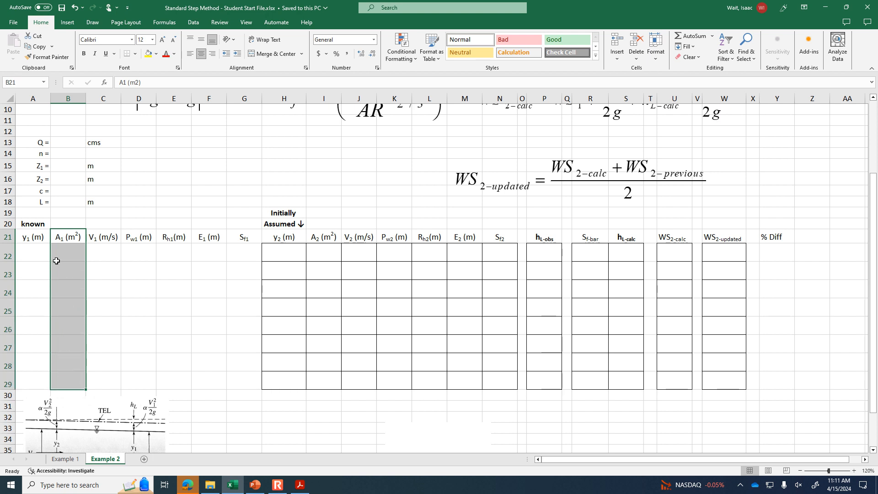
pyautogui.scroll(3, 56, 261)
pyautogui.scroll(-5, 65, 210)
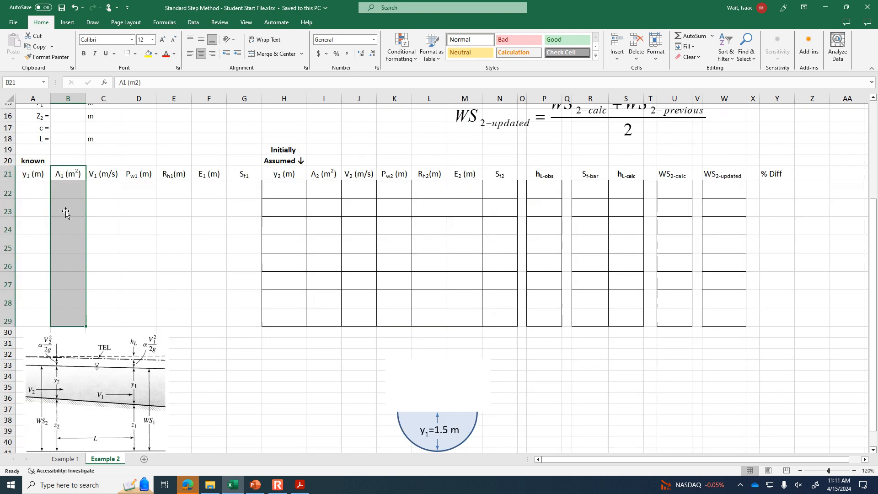
pyautogui.rightClick(67, 170)
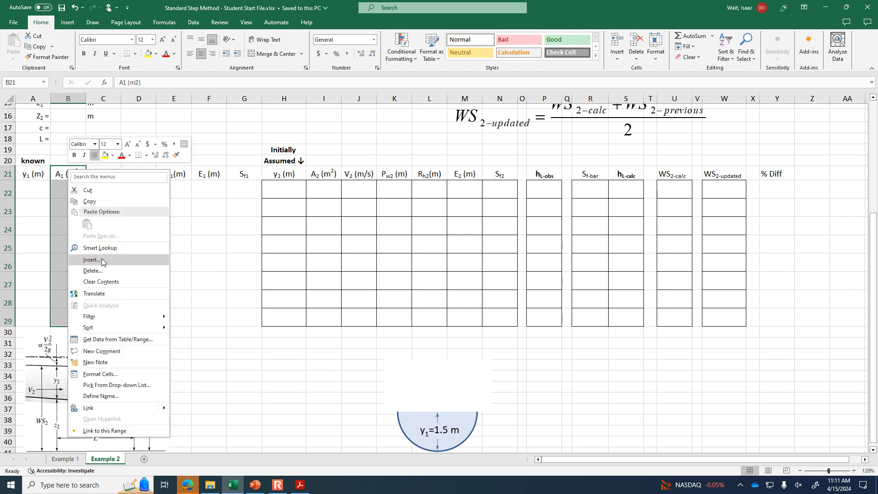
pyautogui.click(92, 260)
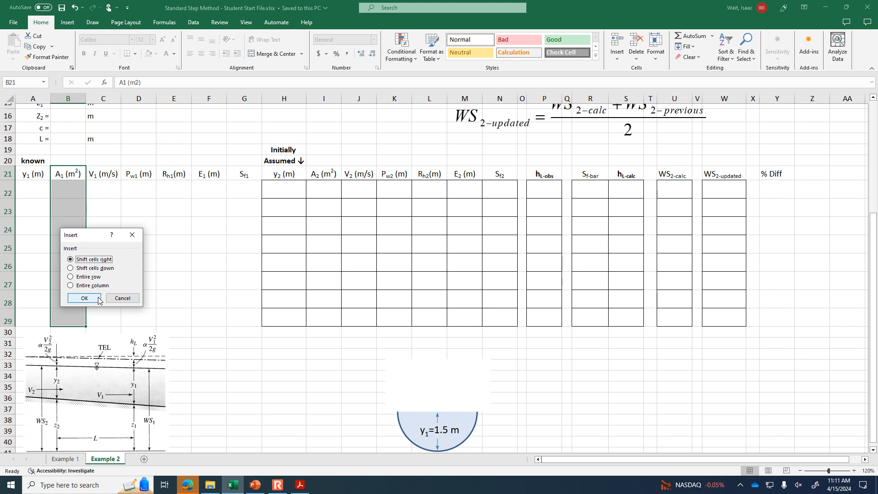
pyautogui.click(84, 297)
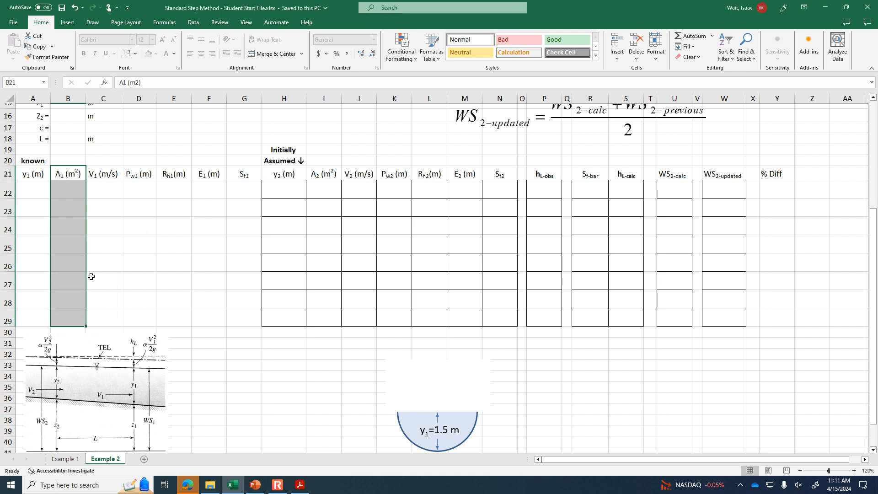
pyautogui.click(63, 172)
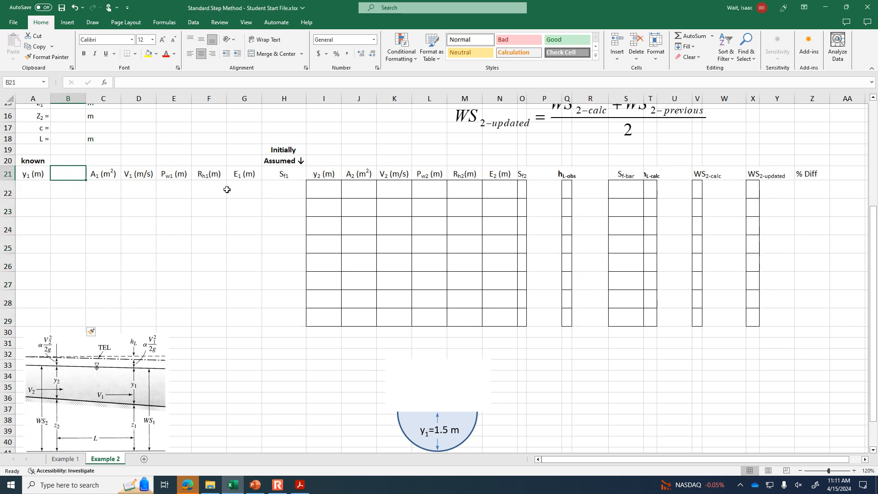
pyautogui.moveTo(295, 151); pyautogui.dragTo(338, 160)
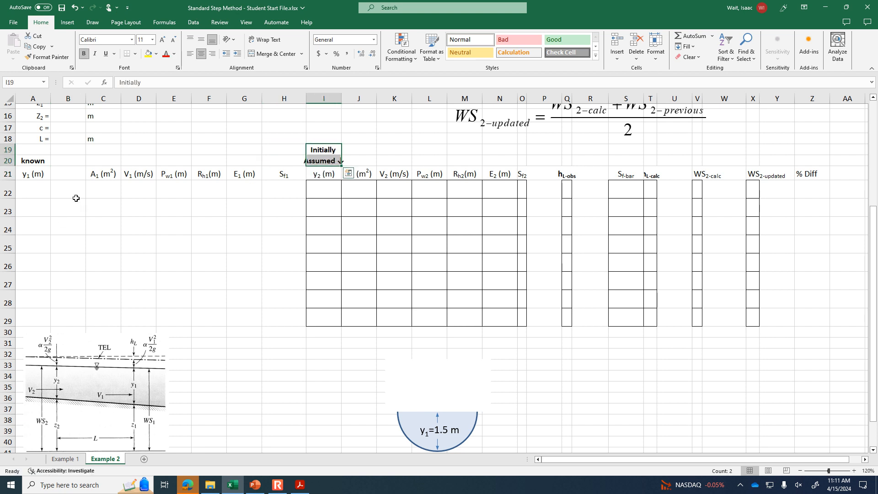
# - Enter the column header "WS1 (m)" in cell B21
pyautogui.click(68, 174)
pyautogui.write('WS1 (m)')
pyautogui.press('Return')
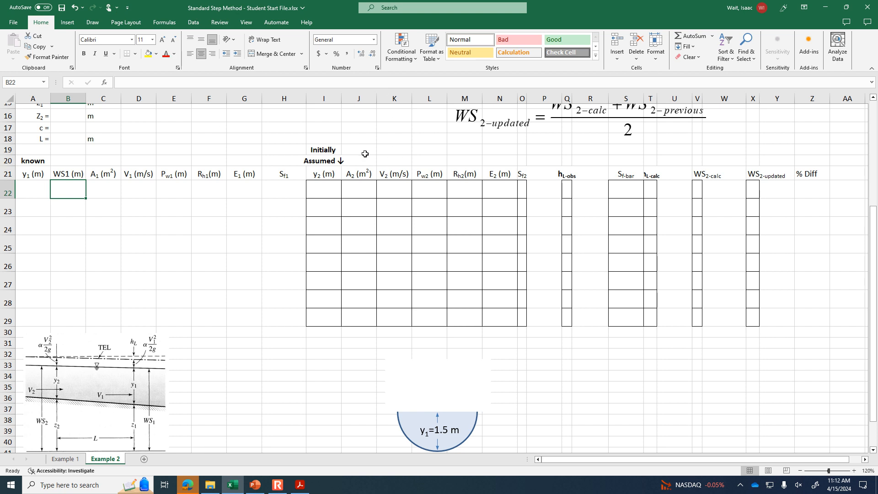
# - Insert blank cells at J19:J29, before the A2 column, shifting the existing cells right
pyautogui.moveTo(362, 150); pyautogui.dragTo(366, 324)
pyautogui.rightClick(363, 205)
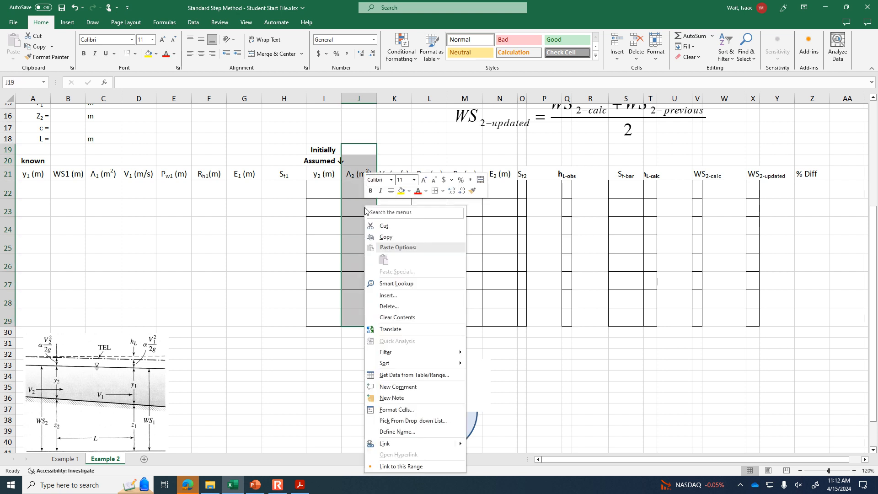
pyautogui.click(396, 295)
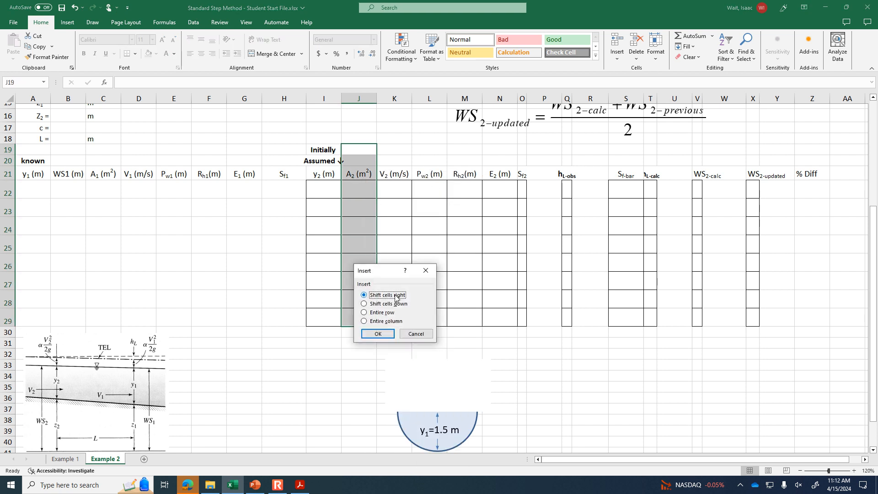
pyautogui.click(382, 333)
# - Enter the column header "WS2 (m)" in cell J21
pyautogui.click(364, 172)
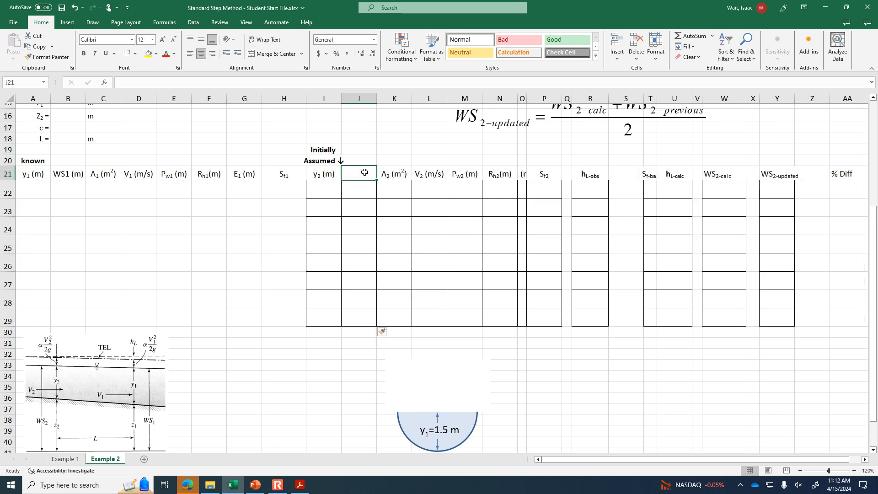
pyautogui.write('WS2 (m)')
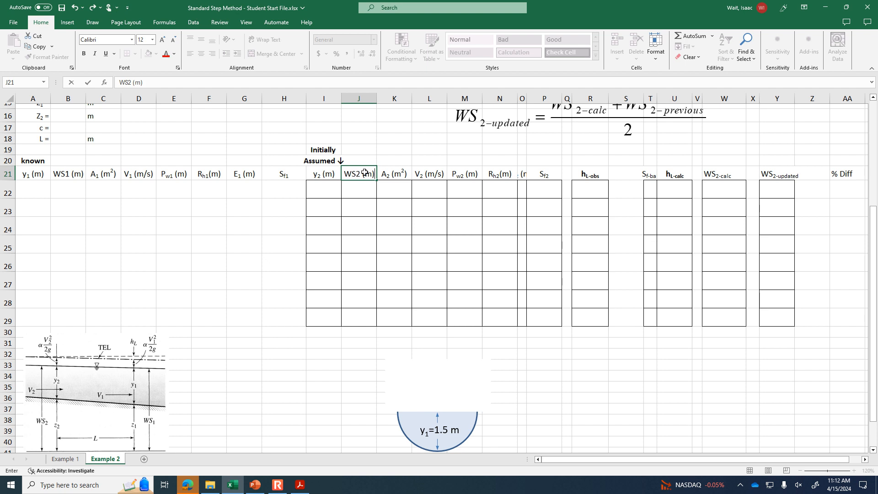
pyautogui.press('Return')
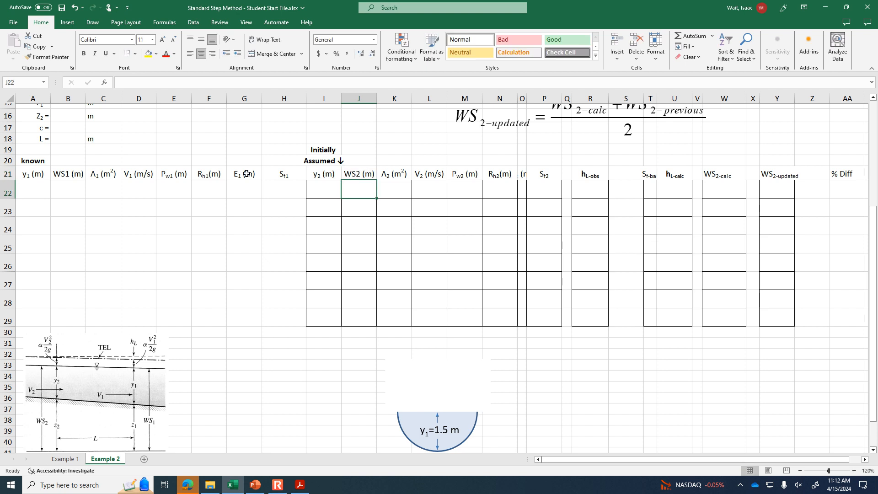
# - Insert blank cells at E18:E29, between the V1 and Pw1 columns, shifting the existing cells right
pyautogui.click(140, 175)
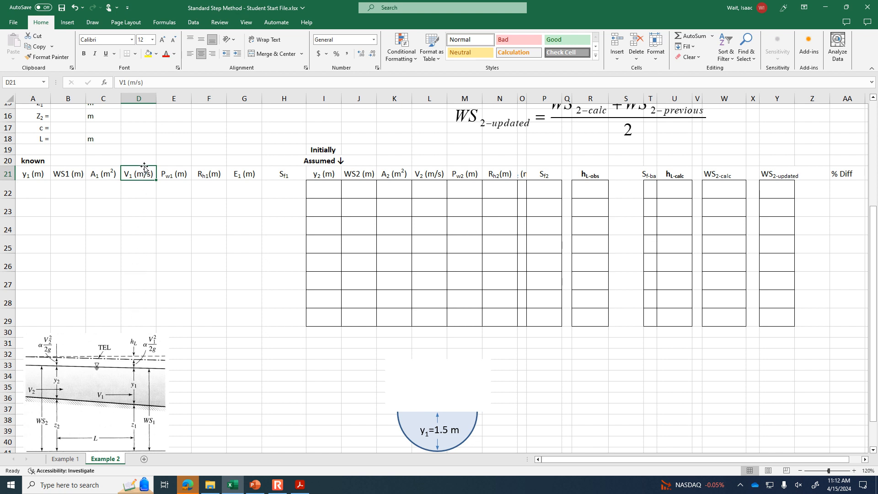
pyautogui.moveTo(173, 172); pyautogui.dragTo(174, 318)
pyautogui.moveTo(175, 139); pyautogui.dragTo(188, 313)
pyautogui.rightClick(177, 279)
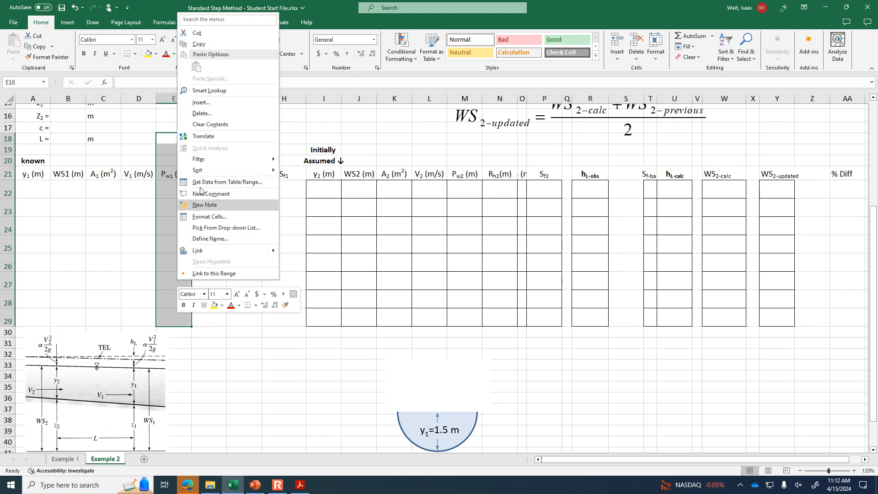
pyautogui.click(212, 104)
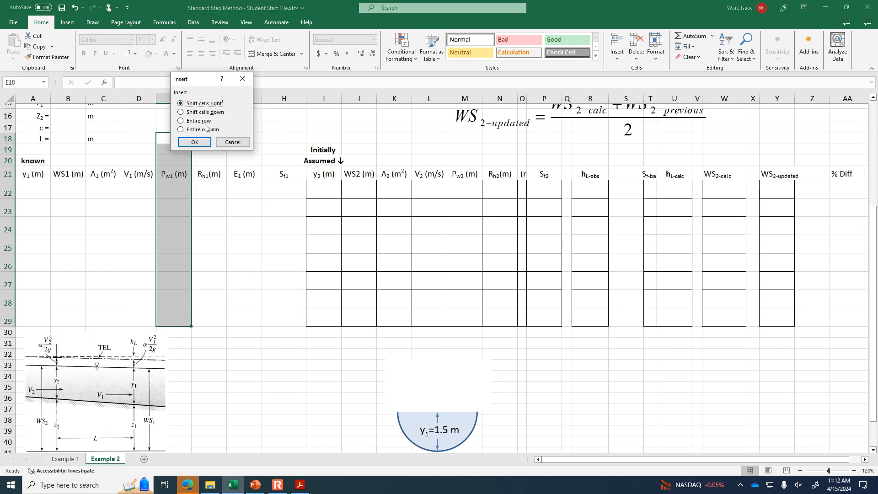
pyautogui.click(201, 146)
# - Enter the column header "V2/2g (m)" in cell E21 and fit column E's width to it
pyautogui.click(188, 172)
pyautogui.write('V2/')
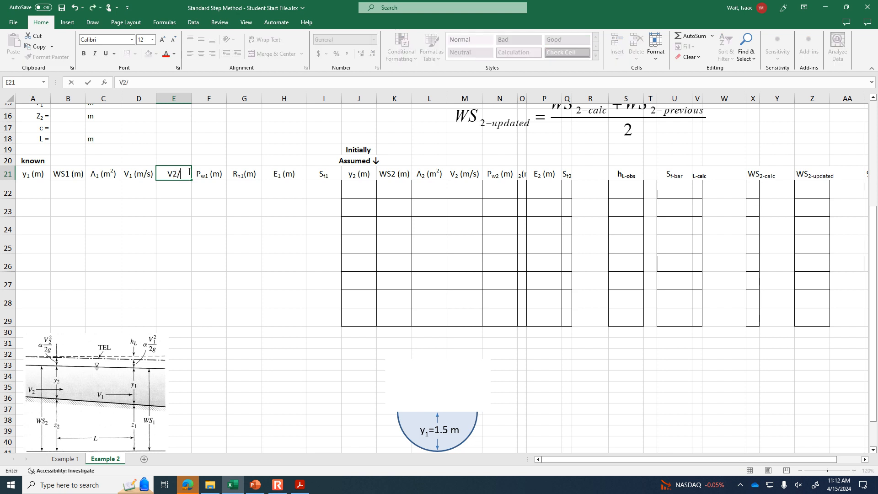
pyautogui.write('2g (m)')
pyautogui.press('Return')
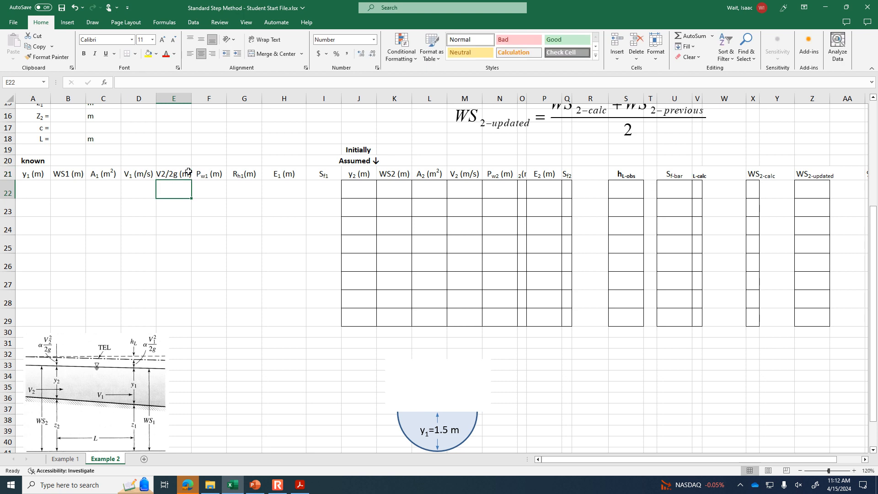
pyautogui.doubleClick(192, 95)
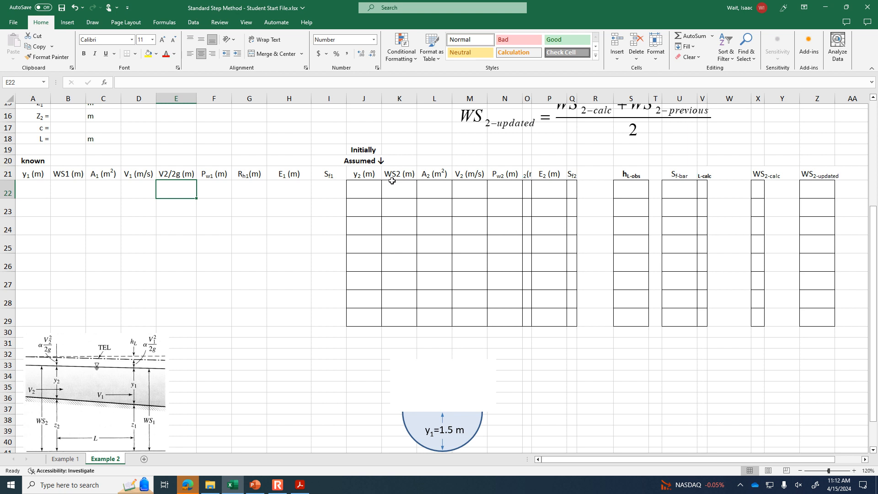
pyautogui.moveTo(470, 147); pyautogui.dragTo(476, 316)
pyautogui.rightClick(473, 282)
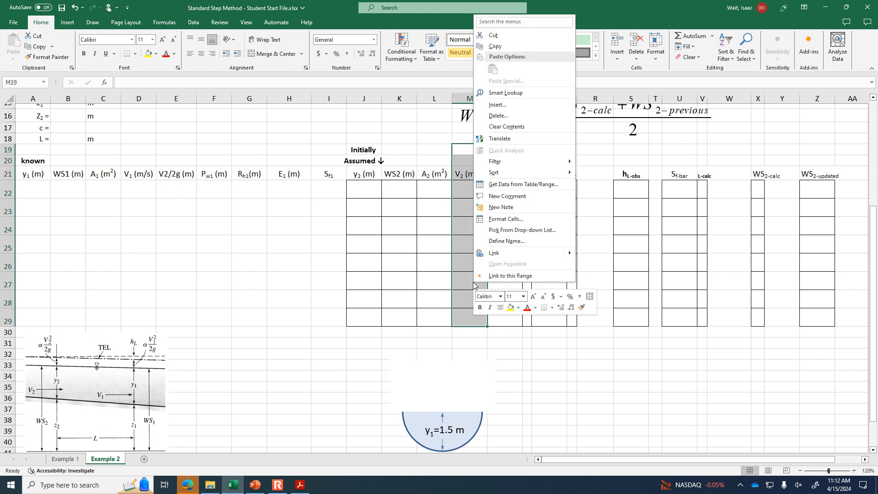
pyautogui.click(515, 103)
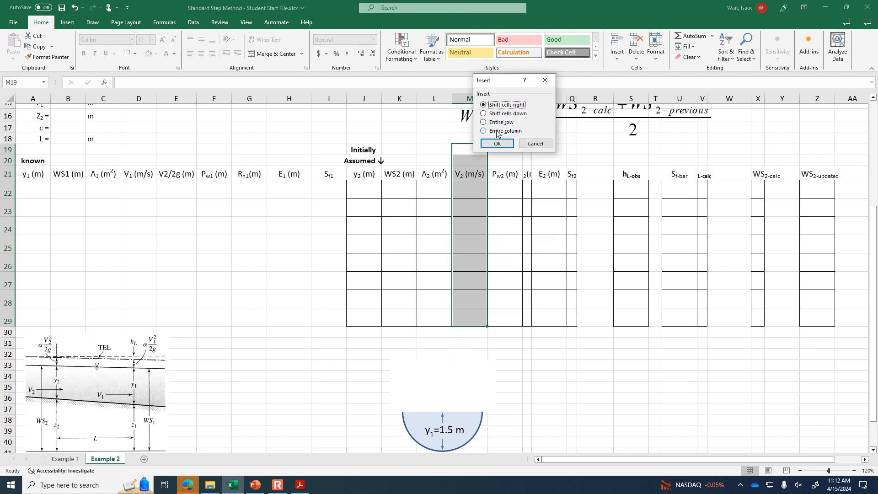
pyautogui.click(536, 143)
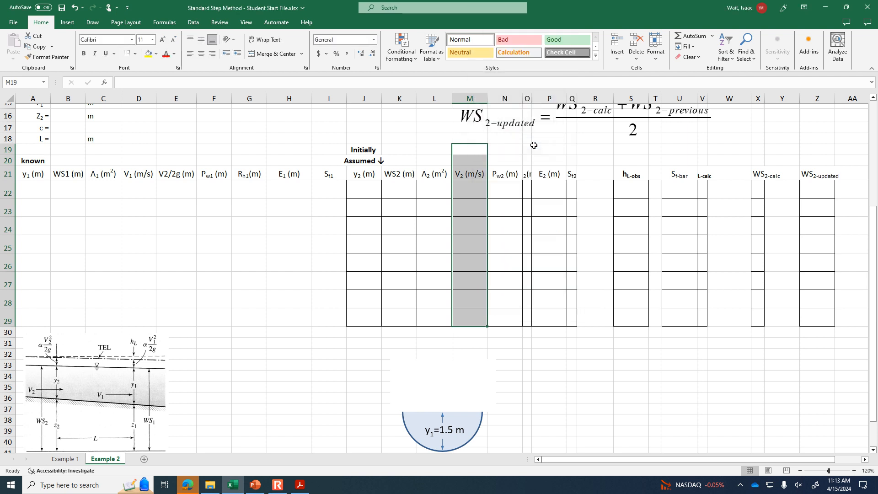
pyautogui.click(520, 161)
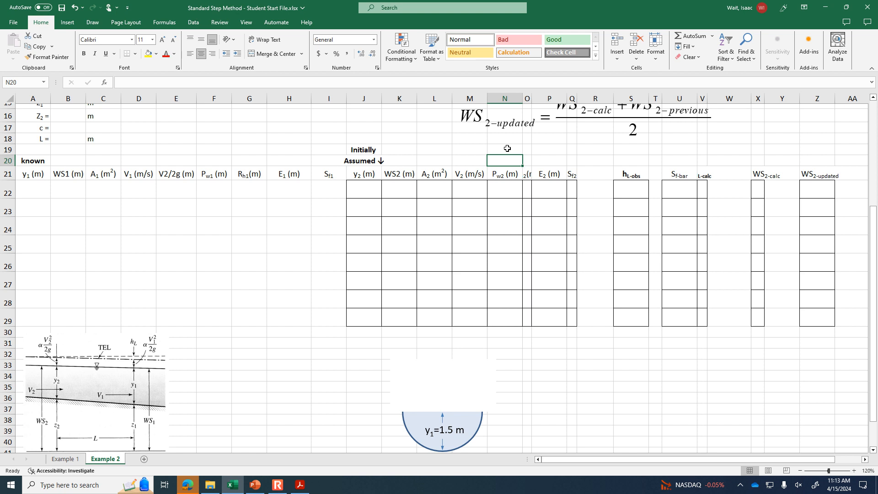
# - Insert blank cells at N19:N29, shifting cells right, and widen the narrow columns O, Q, T and V
pyautogui.moveTo(507, 151); pyautogui.dragTo(512, 316)
pyautogui.rightClick(509, 316)
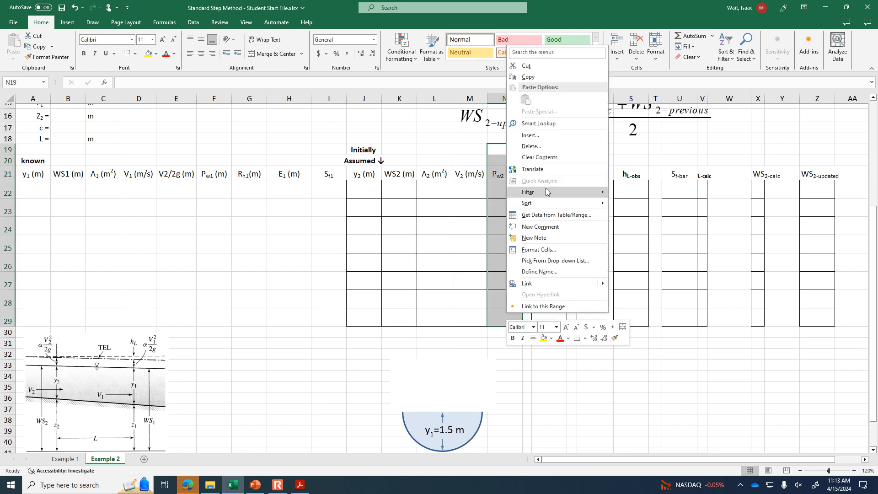
pyautogui.click(550, 136)
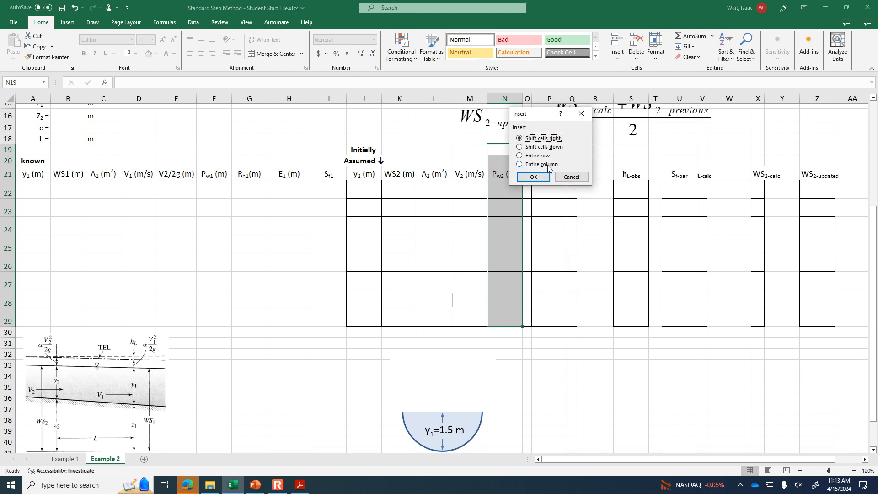
pyautogui.click(533, 177)
pyautogui.click(511, 175)
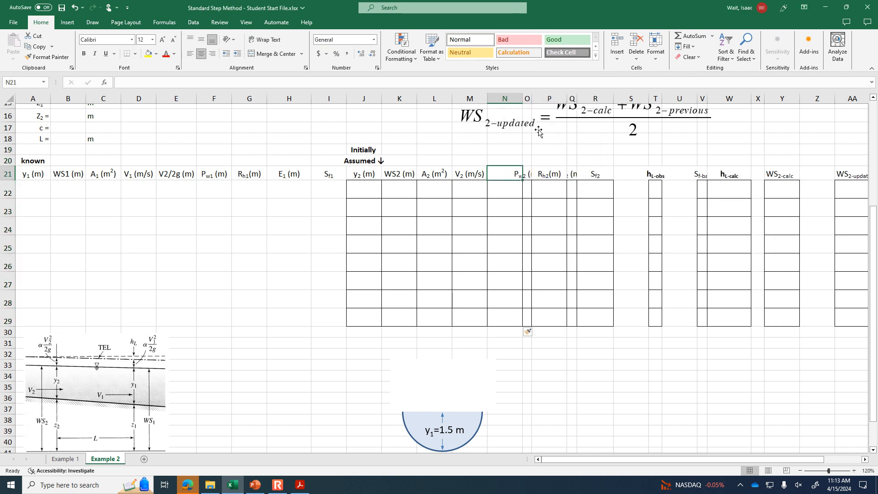
pyautogui.moveTo(533, 99); pyautogui.dragTo(626, 94)
pyautogui.moveTo(712, 98); pyautogui.dragTo(802, 99)
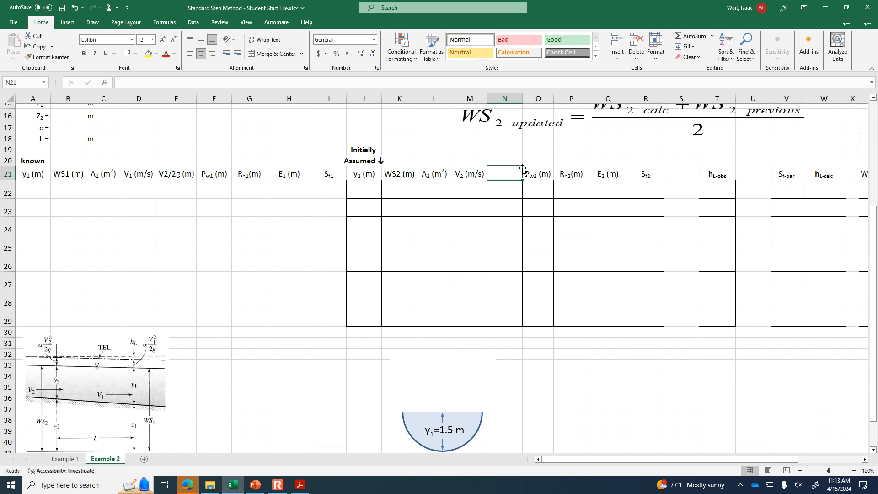
# - Enter the column header "V2/2g (m)" in cell N21 and widen column N to fit it
pyautogui.write('V2')
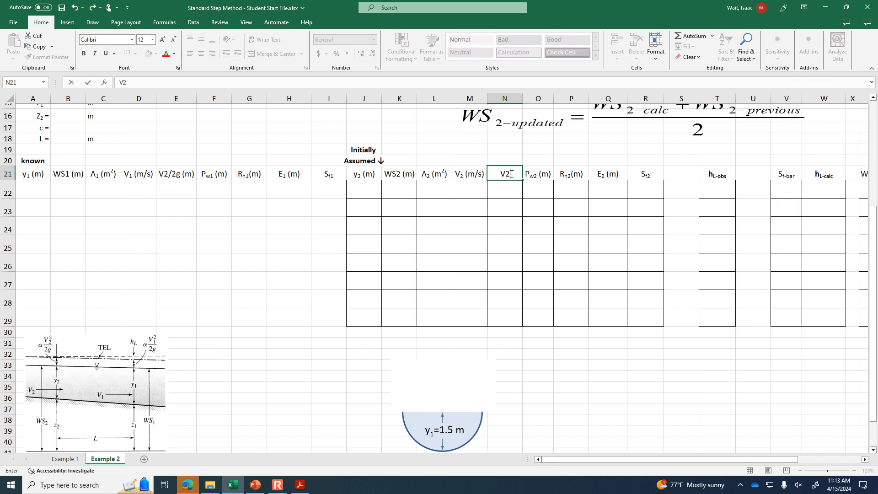
pyautogui.write('/2g (m')
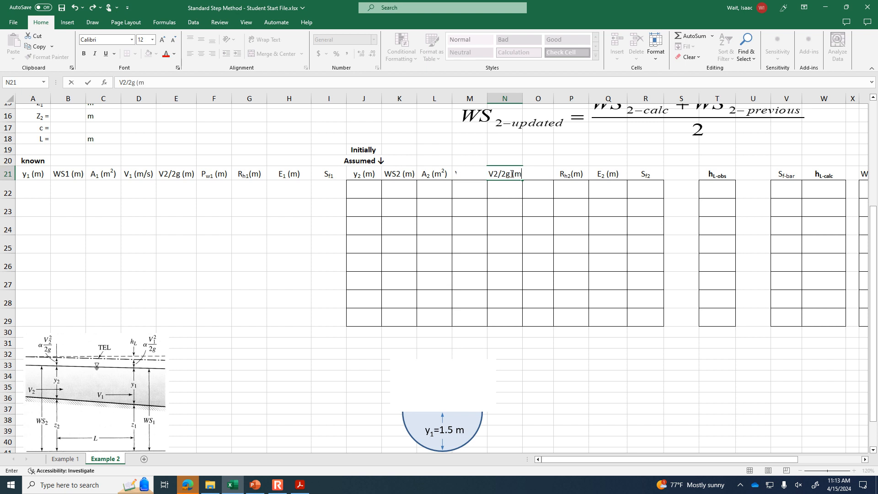
pyautogui.write(')')
pyautogui.press('Return')
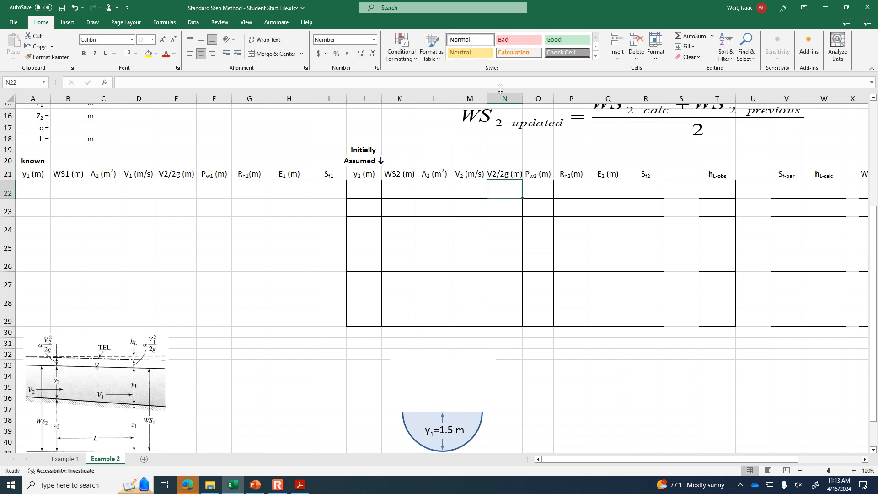
pyautogui.moveTo(521, 98); pyautogui.dragTo(529, 98)
pyautogui.scroll(4, 595, 138)
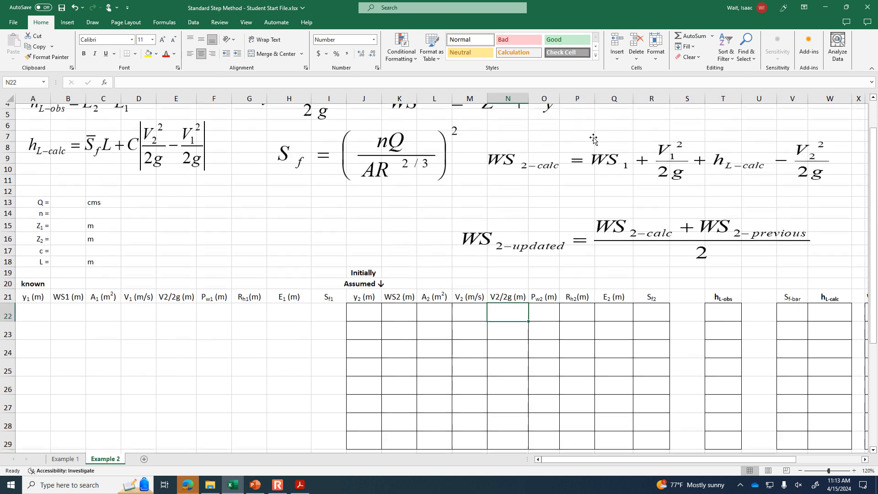
pyautogui.scroll(1, 596, 139)
pyautogui.scroll(-3, 596, 138)
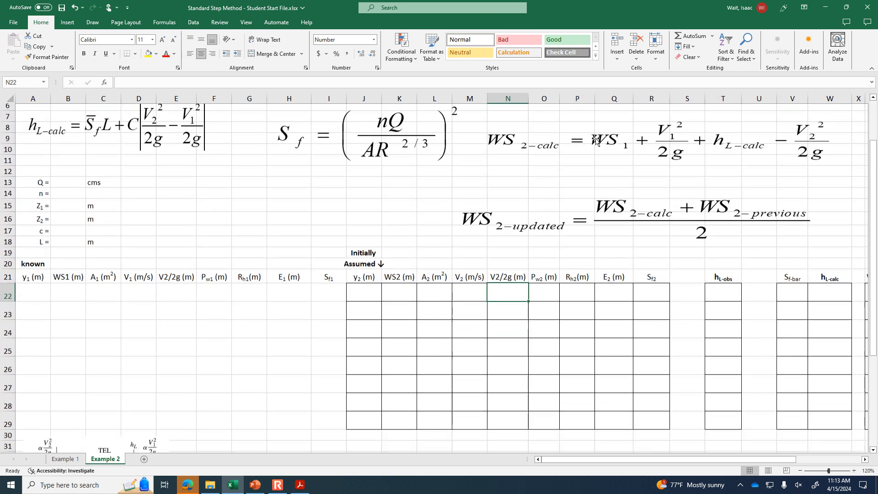
pyautogui.click(70, 269)
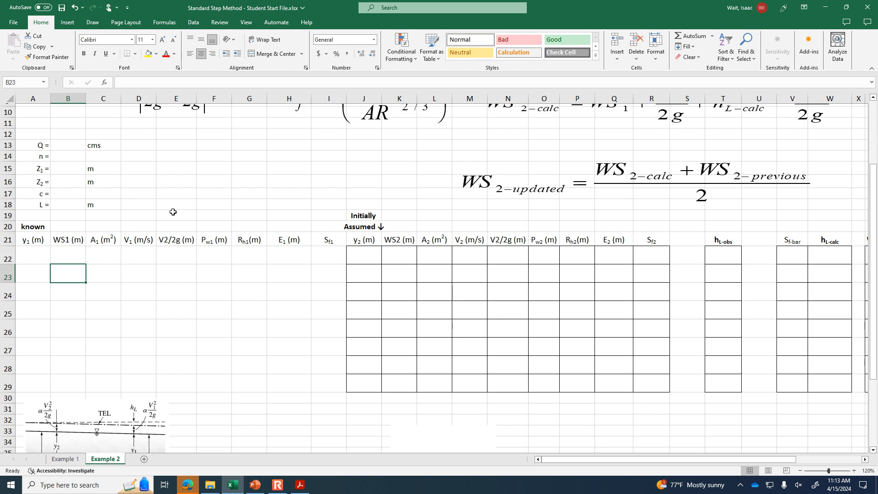
pyautogui.scroll(3, 181, 208)
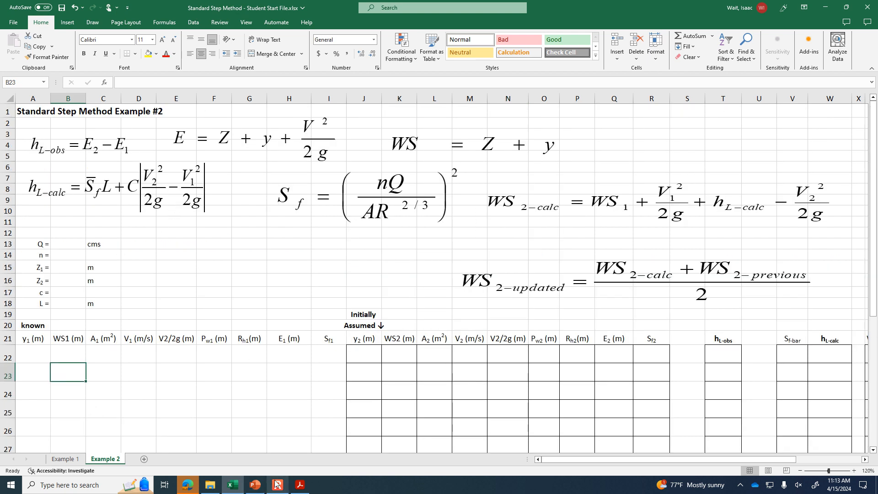
# - Check the given data on the Standard Step Example #2 slide in PowerPoint, and enter Q as 1.5 cms in cell B13 back in Excel
pyautogui.click(253, 488)
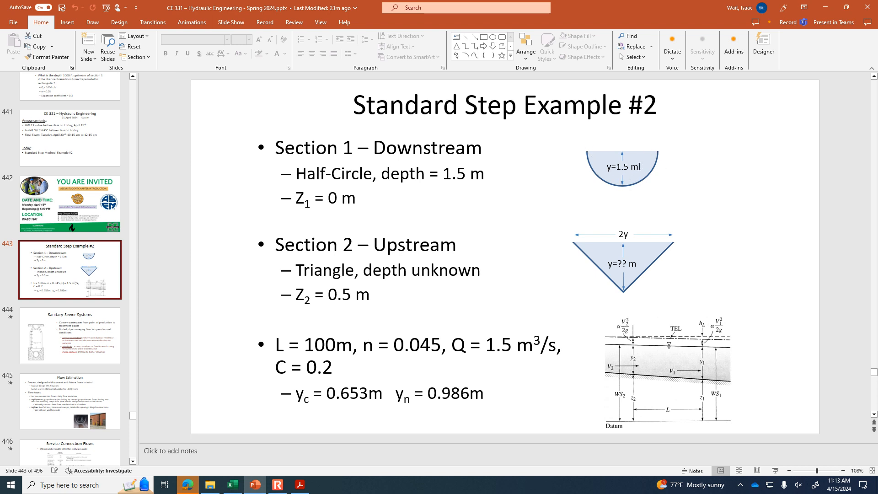
pyautogui.click(283, 488)
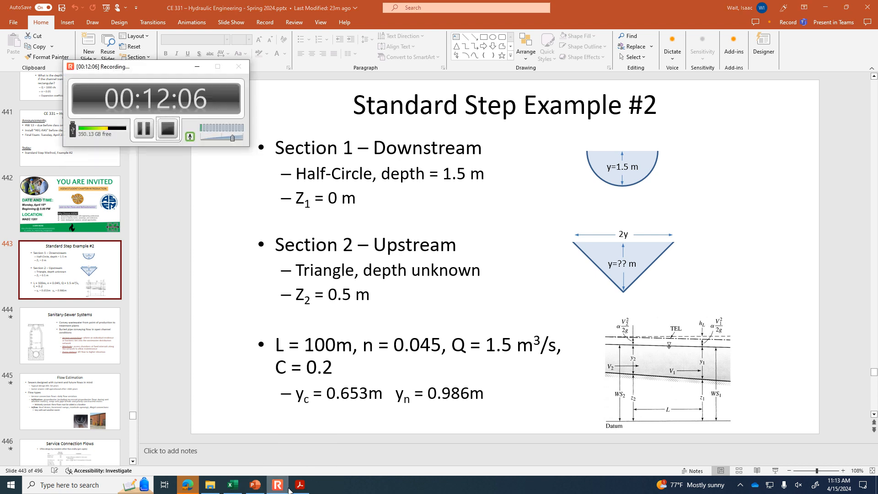
pyautogui.click(232, 485)
pyautogui.click(61, 245)
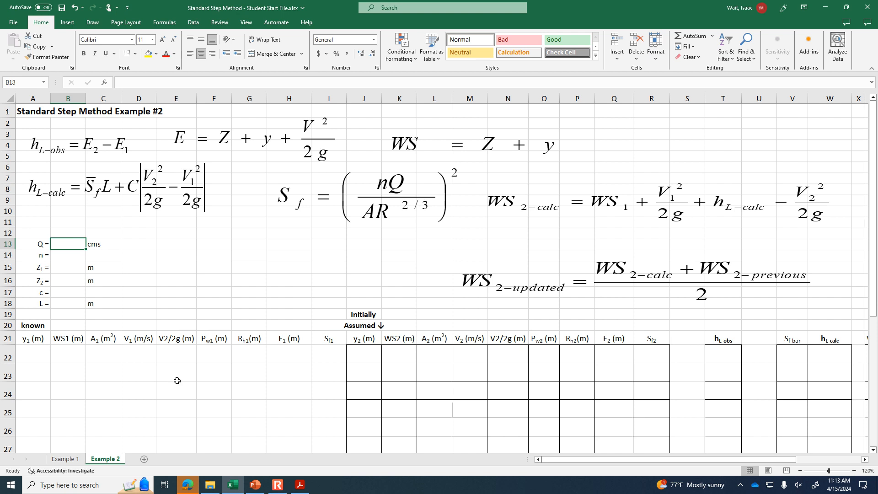
pyautogui.write('1.5')
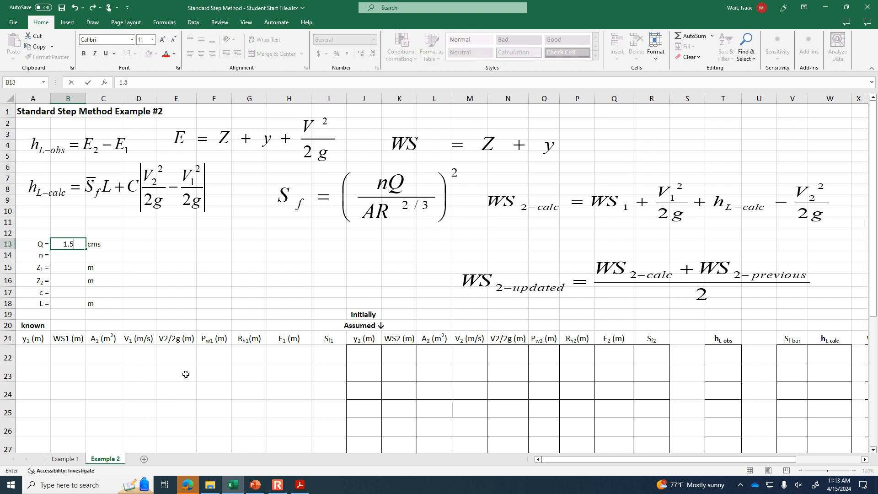
pyautogui.press('Return')
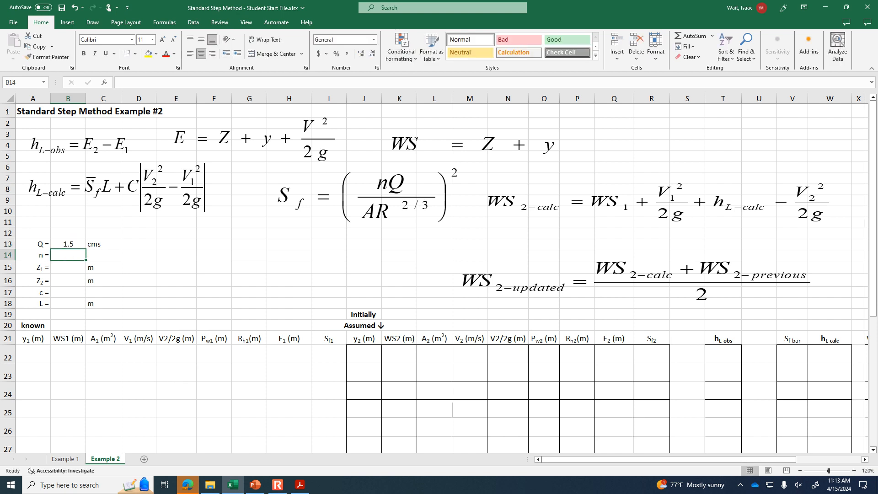
# - Enter the roughness coefficient n as 0.045 in cell B14
pyautogui.click(854, 471)
pyautogui.click(856, 472)
pyautogui.click(857, 472)
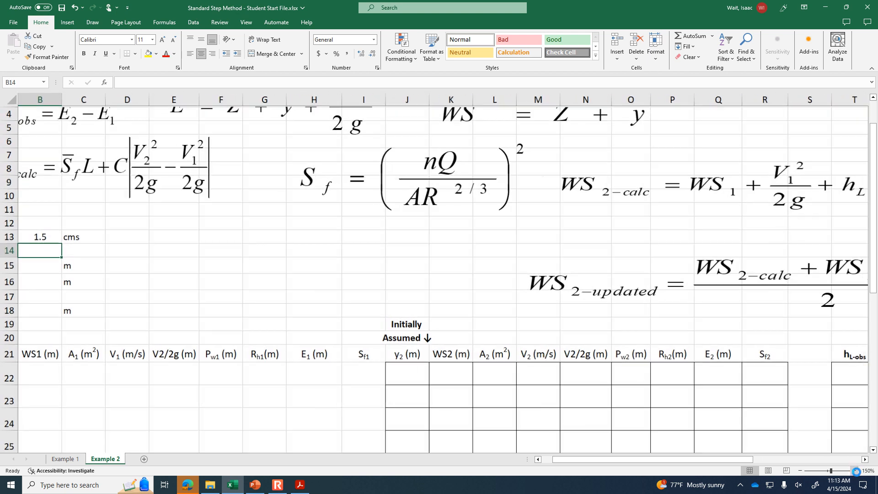
pyautogui.click(857, 472)
pyautogui.moveTo(709, 461); pyautogui.dragTo(681, 461)
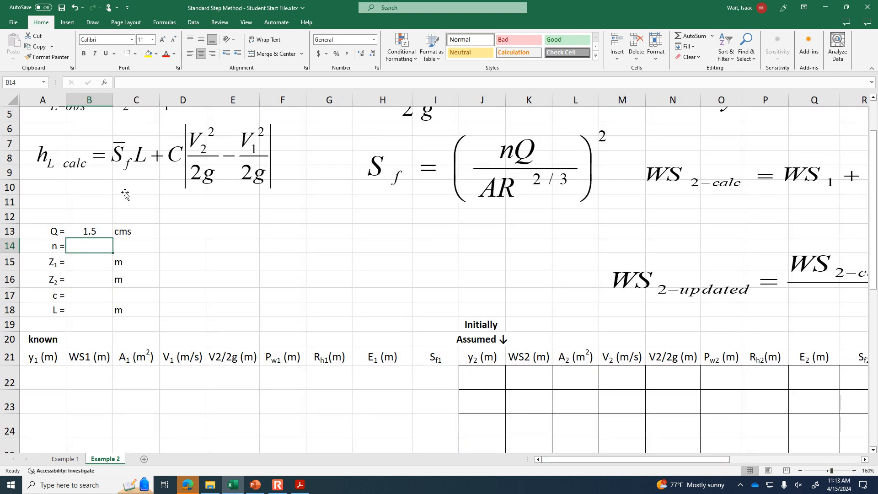
pyautogui.write('.045')
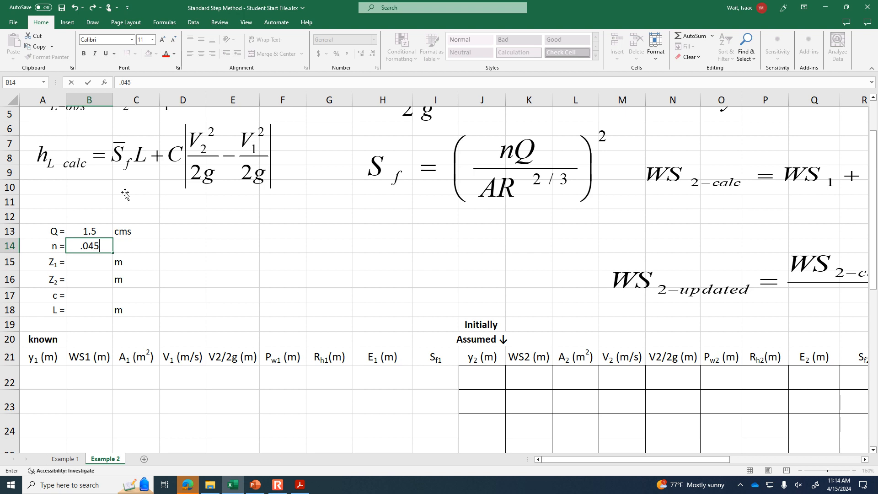
pyautogui.press('Return')
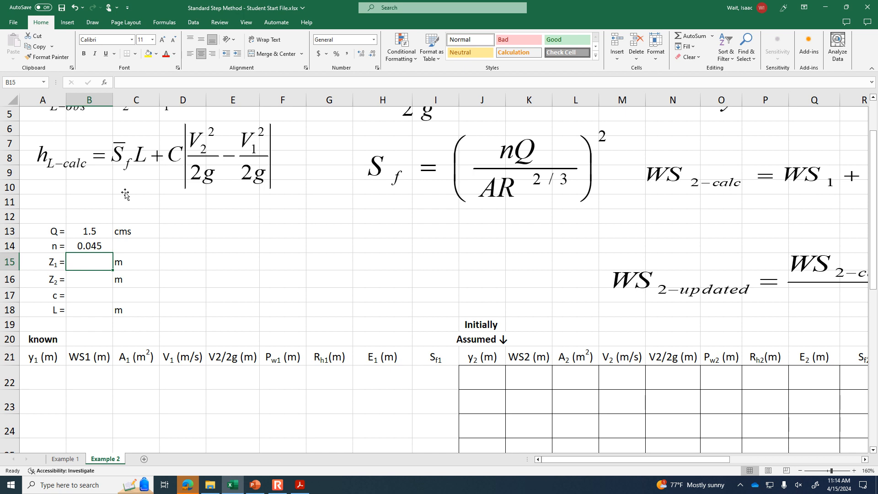
# - Enter the bed elevations Z1 as 0 m in cell B15 and Z2 as 0.5 m in cell B16
pyautogui.write('0')
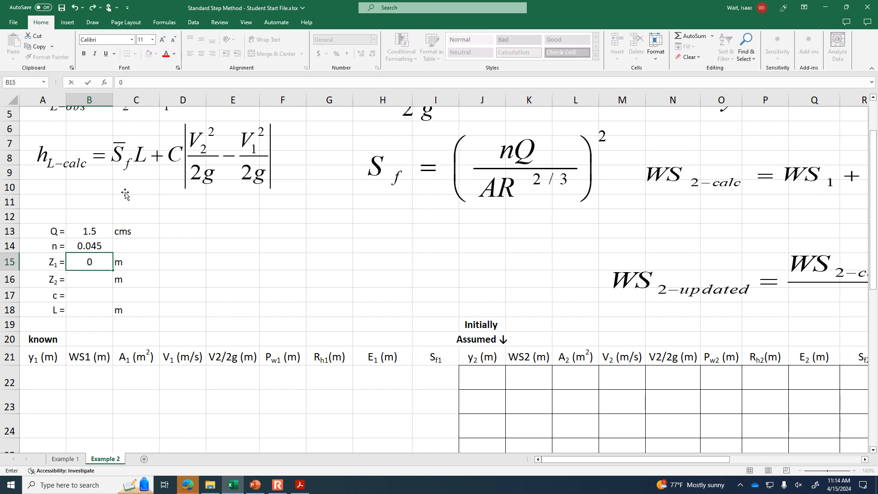
pyautogui.press('Return')
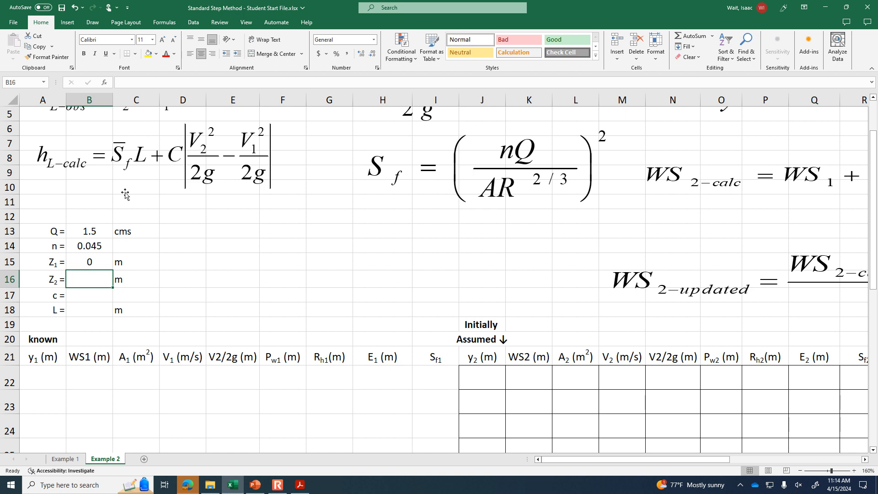
pyautogui.write('0.5')
pyautogui.press('Return')
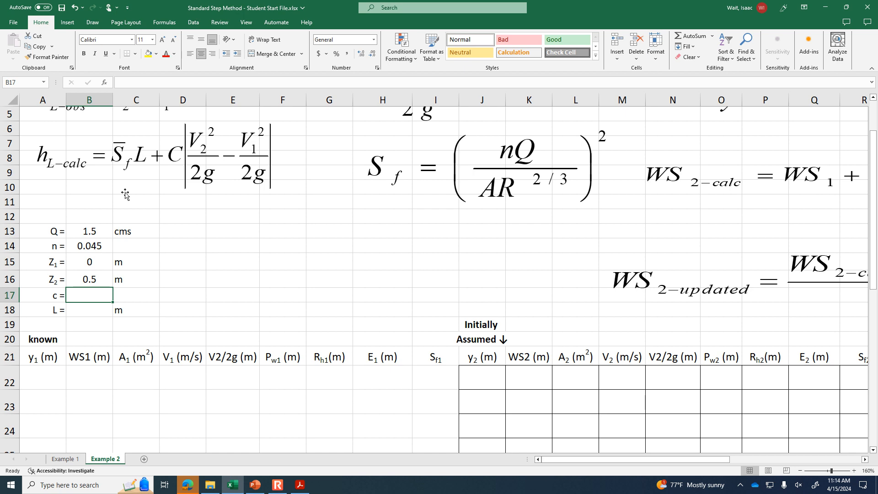
# - Enter the coefficient c as 0.2 in cell B17 and the reach length L as 100 m in cell B18
pyautogui.write('0.2')
pyautogui.press('Return')
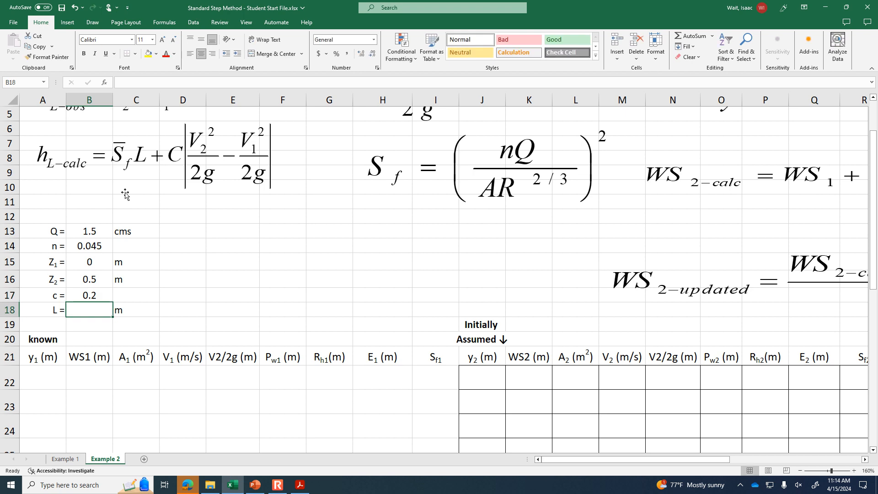
pyautogui.write('100')
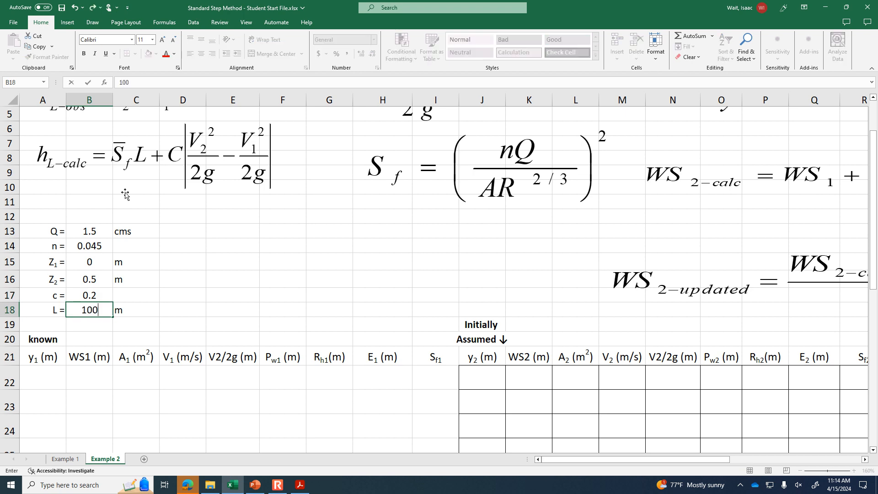
pyautogui.press('Return')
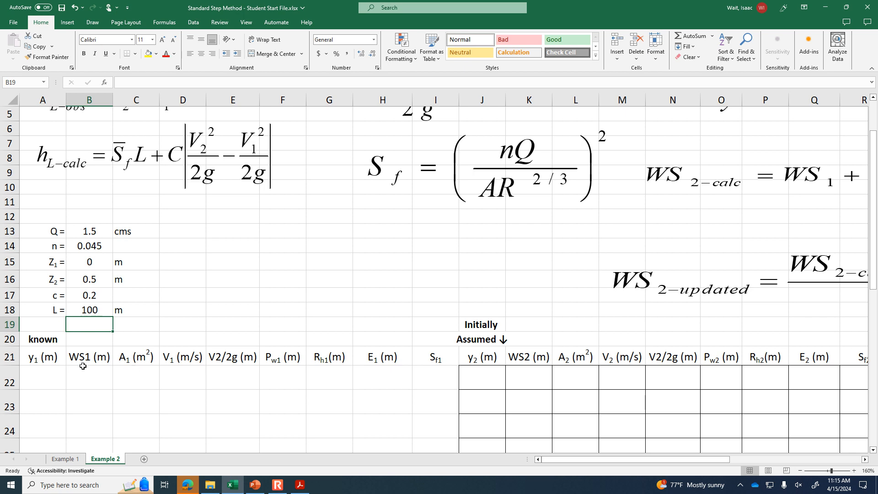
# - Check the channel cross-section sketches below the table and enter the known depth y1 as 1.5 m in cell A22
pyautogui.click(42, 340)
pyautogui.scroll(-7, 312, 414)
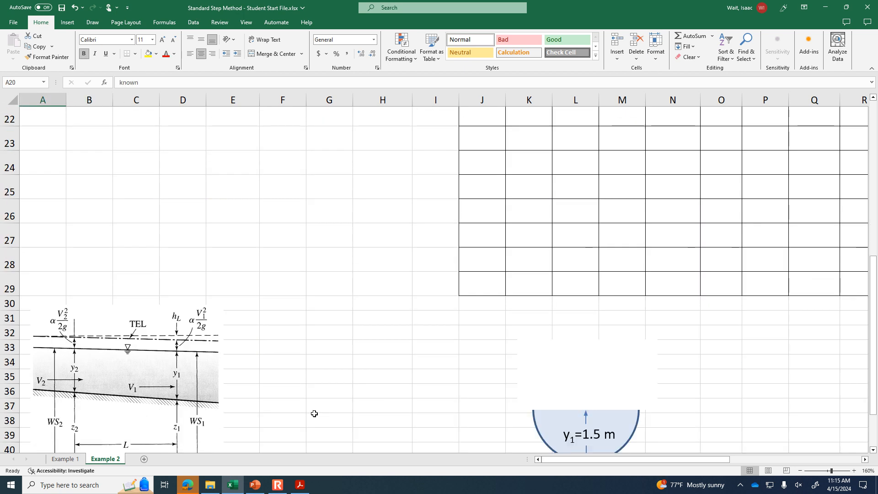
pyautogui.click(631, 313)
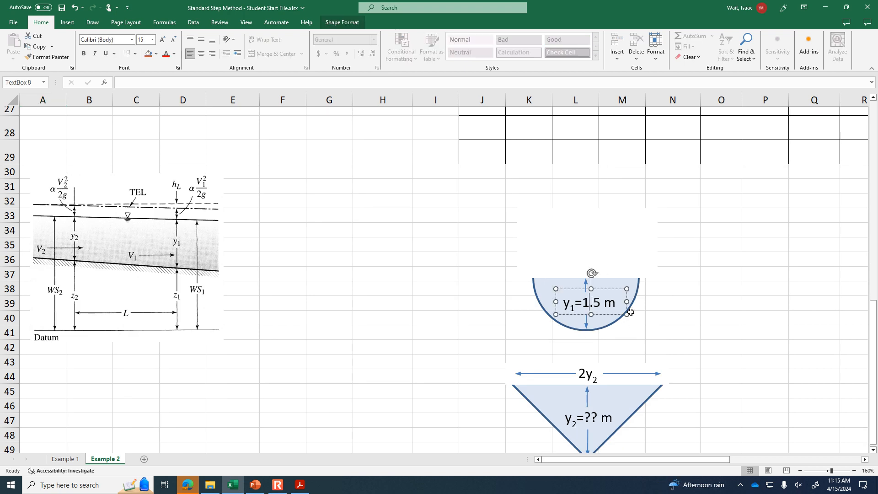
pyautogui.click(674, 315)
pyautogui.scroll(6, 803, 344)
pyautogui.scroll(3, 454, 280)
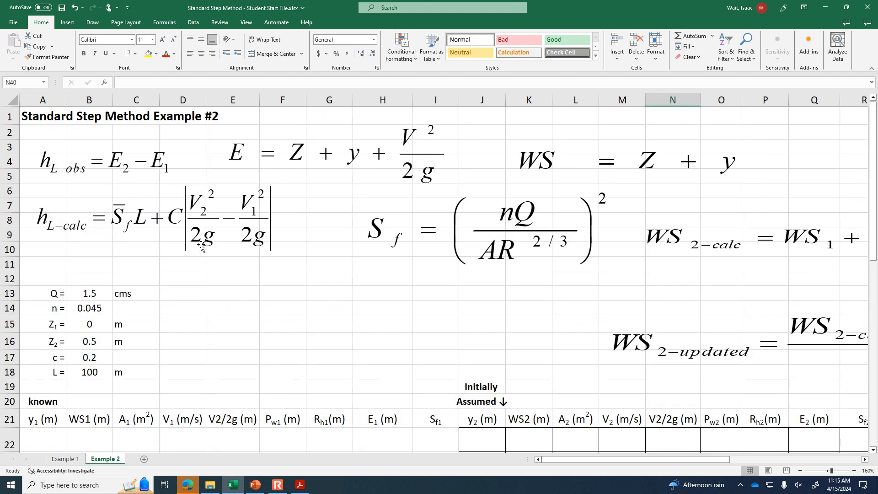
pyautogui.scroll(-3, 102, 308)
pyautogui.click(55, 308)
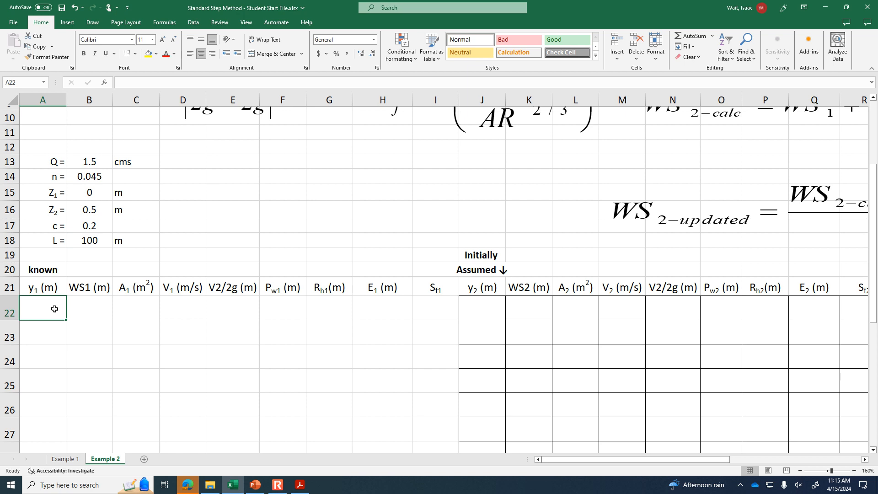
pyautogui.write('1.5')
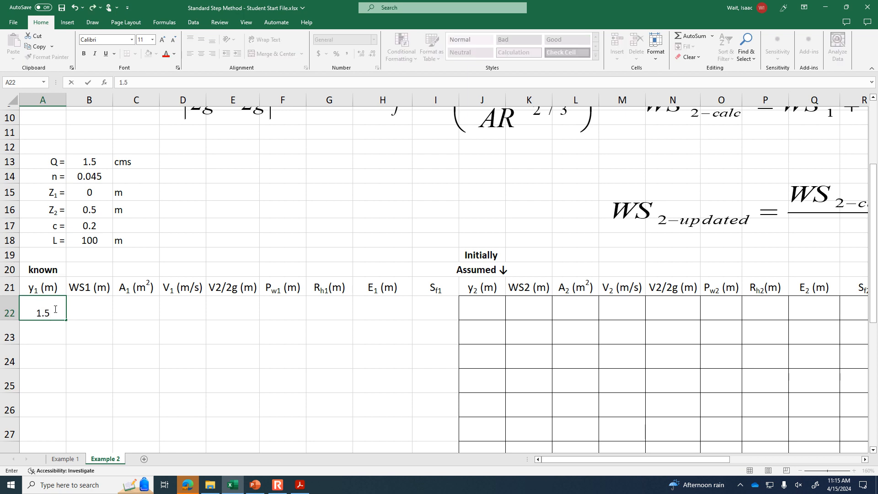
pyautogui.press('Tab')
# - Calculate WS1 in cell B22 as depth y1 plus Z1, using A22 and an absolute reference to B15
pyautogui.write('=')
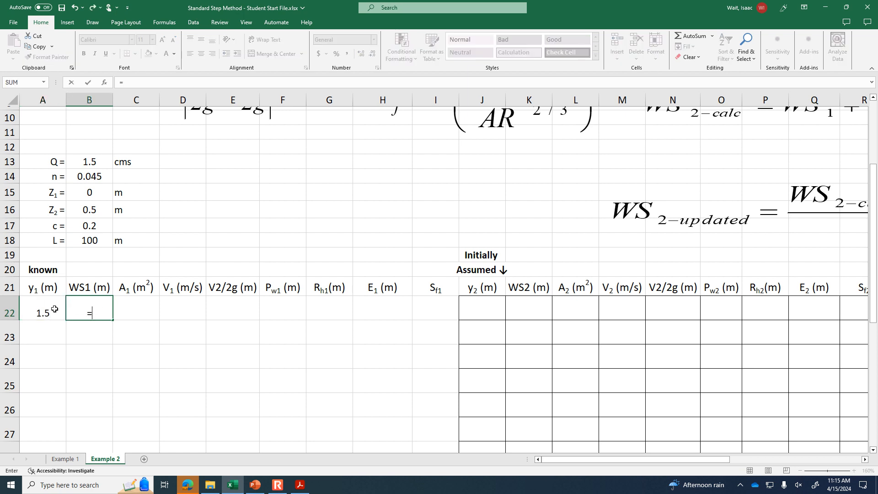
pyautogui.click(43, 312)
pyautogui.write('+')
pyautogui.click(83, 196)
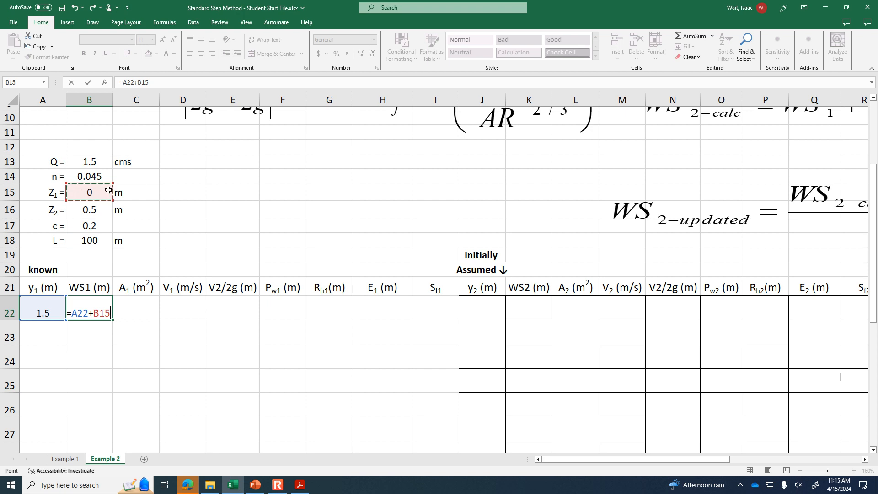
pyautogui.press('F4')
pyautogui.press('Return')
# - Calculate the half-circle flow area A1 in cell C22 with the formula =pi()*A22^2/2
pyautogui.press('Up')
pyautogui.press('Right')
pyautogui.write('=')
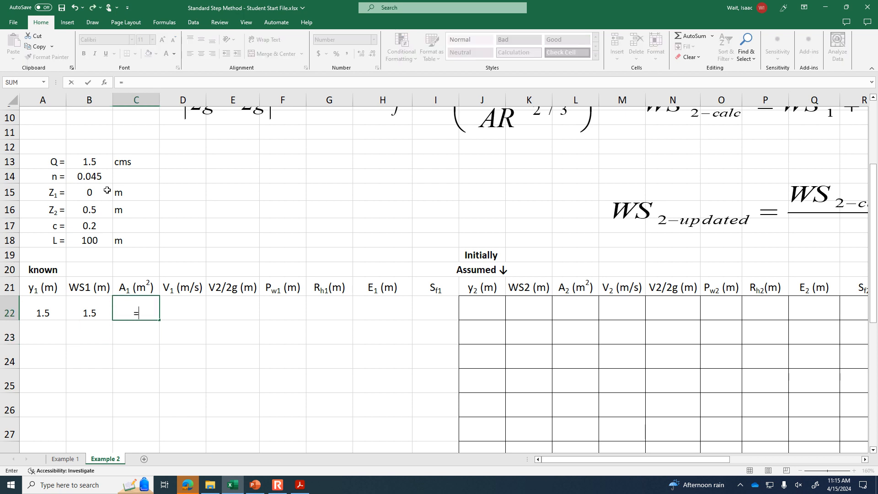
pyautogui.write('pi()*')
pyautogui.scroll(-6, 377, 379)
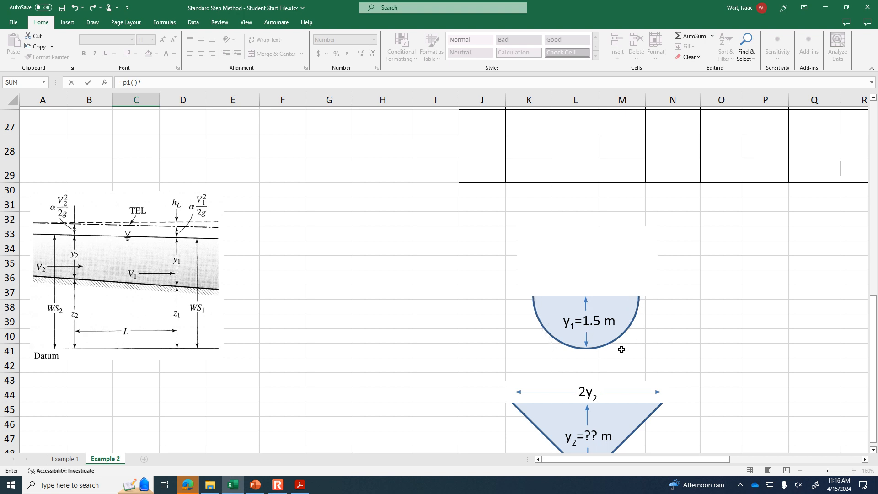
pyautogui.scroll(6, 384, 297)
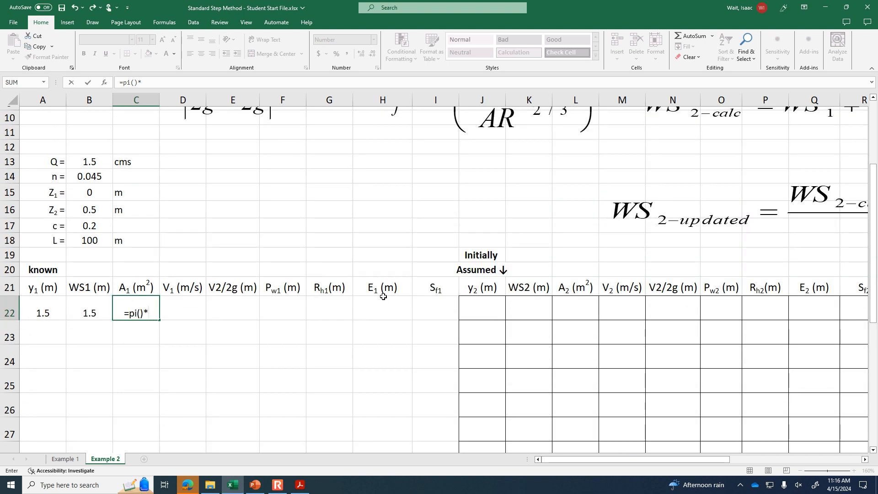
pyautogui.click(40, 310)
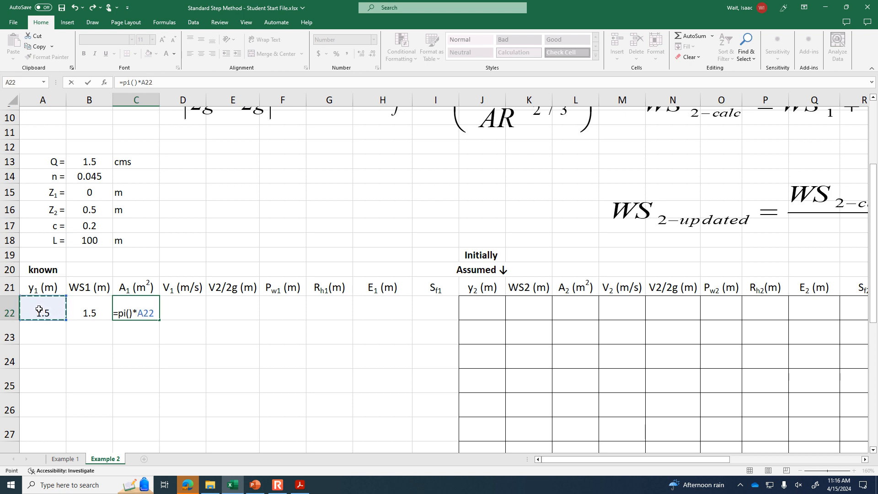
pyautogui.write('^2')
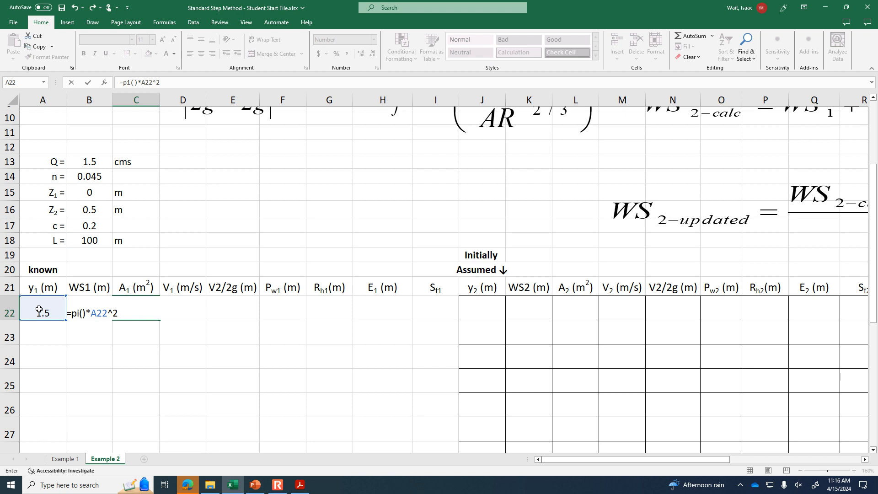
pyautogui.write('/2')
pyautogui.press('Return')
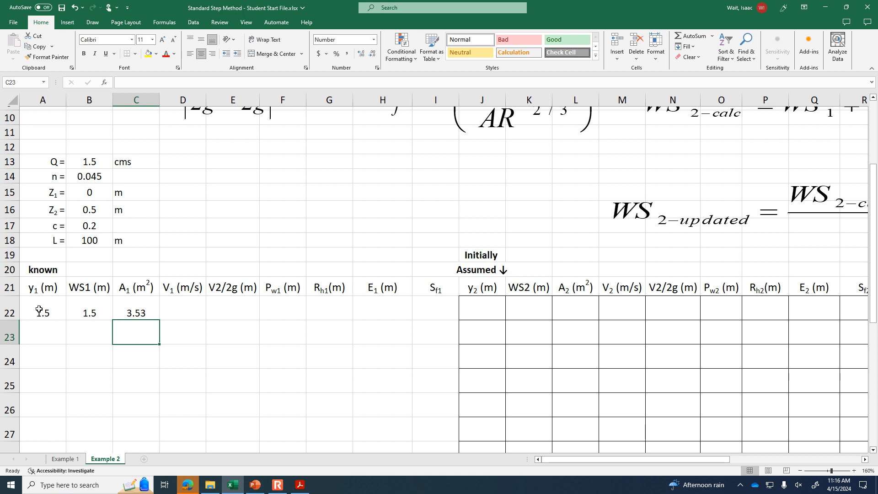
# - Calculate the velocity V1 in cell D22 with the formula =$B$13/C22
pyautogui.press('Right')
pyautogui.press('Up')
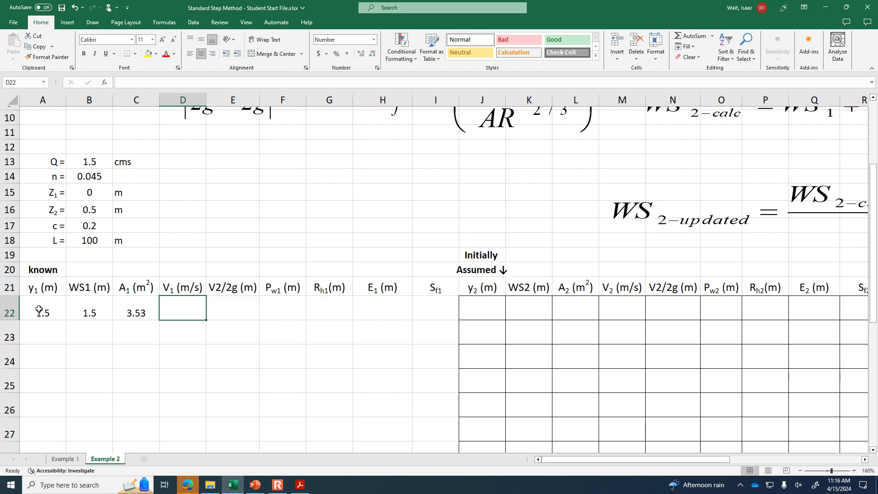
pyautogui.write('=')
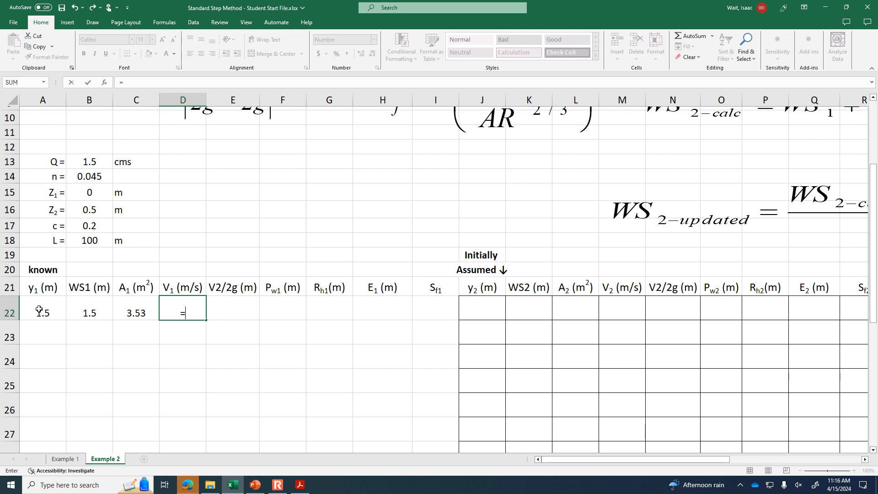
pyautogui.click(105, 161)
pyautogui.press('F4')
pyautogui.write('/')
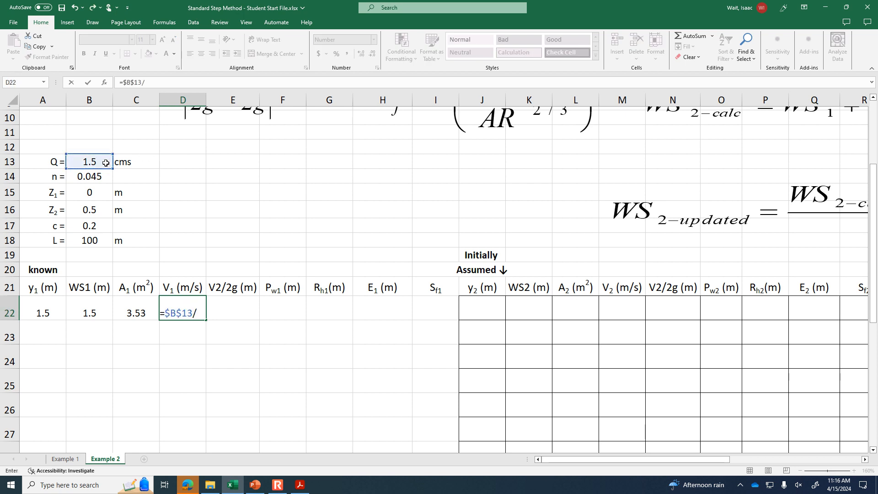
pyautogui.click(142, 308)
pyautogui.press('Return')
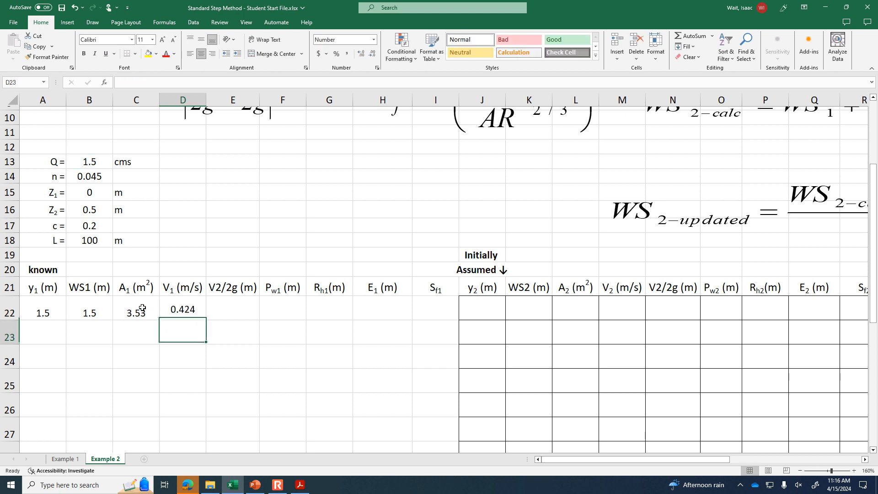
# - Calculate the section 1 velocity head in cell E22 with the formula =D22^2/2/9.81
pyautogui.click(232, 308)
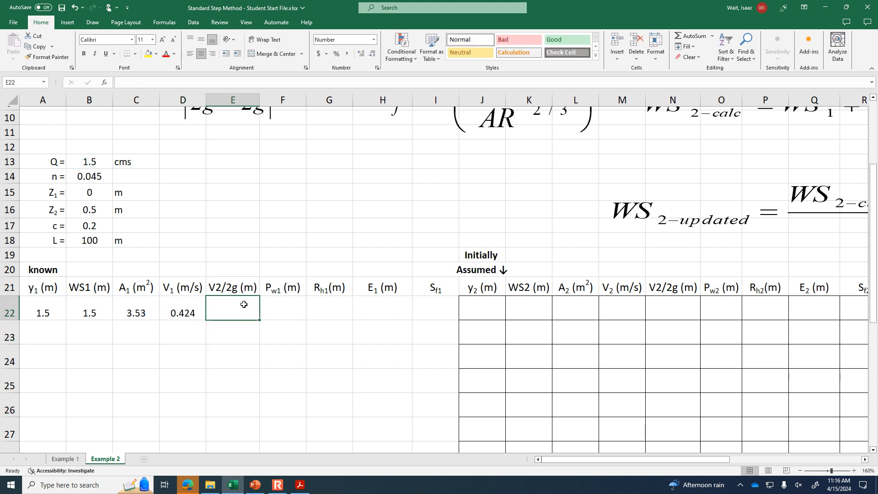
pyautogui.write('=')
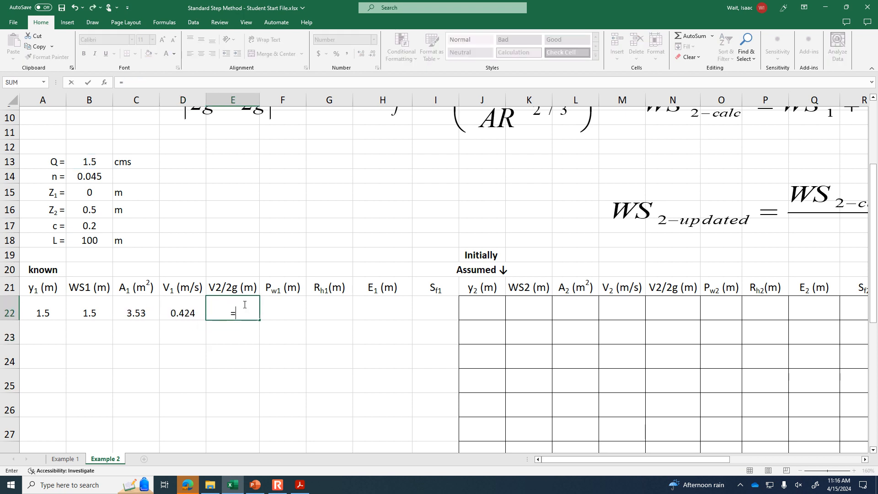
pyautogui.click(183, 310)
pyautogui.write('^2/')
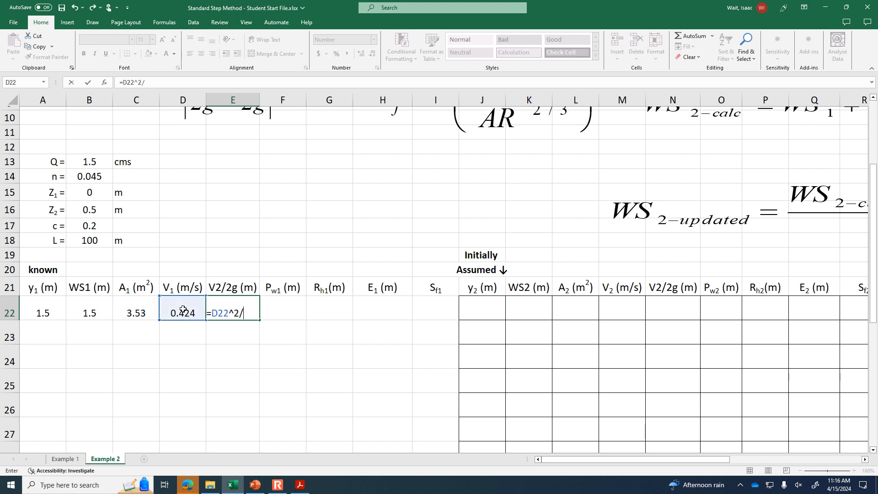
pyautogui.write('2/9.81')
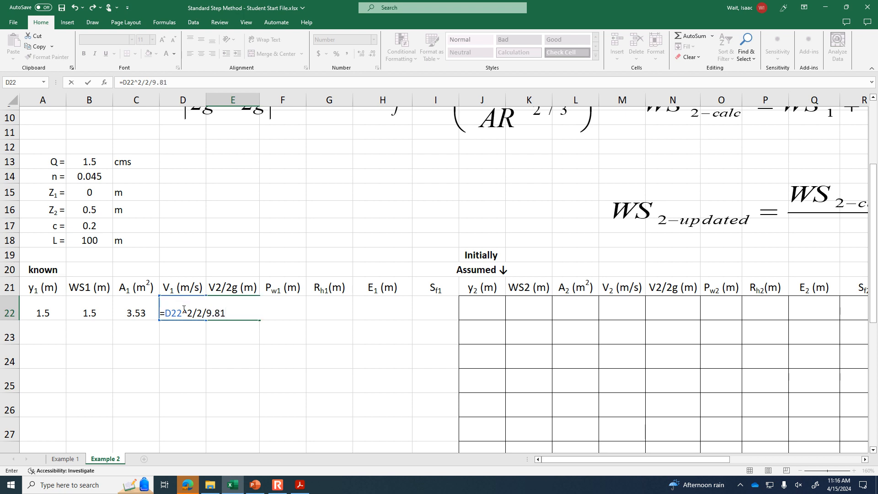
pyautogui.press('Return')
# - Calculate the half-circle wetted perimeter Pw1 in cell F22 with the formula =pi()*A22
pyautogui.press('Up')
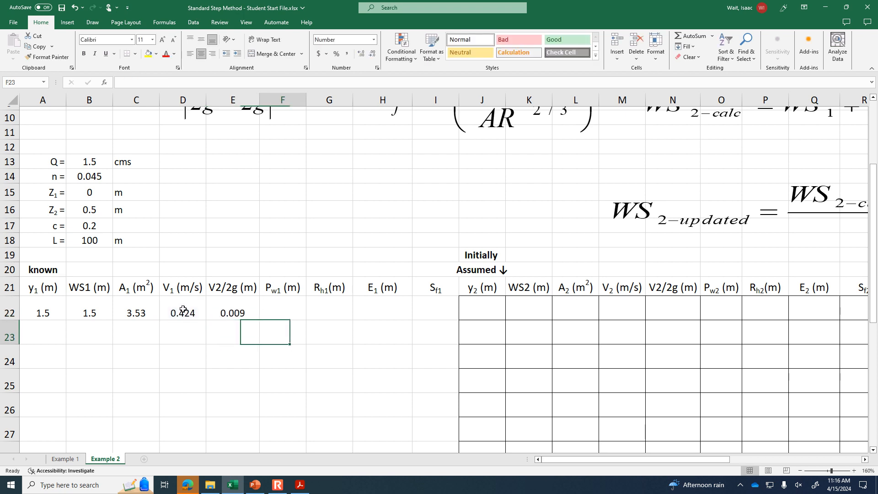
pyautogui.press('Right')
pyautogui.write('=')
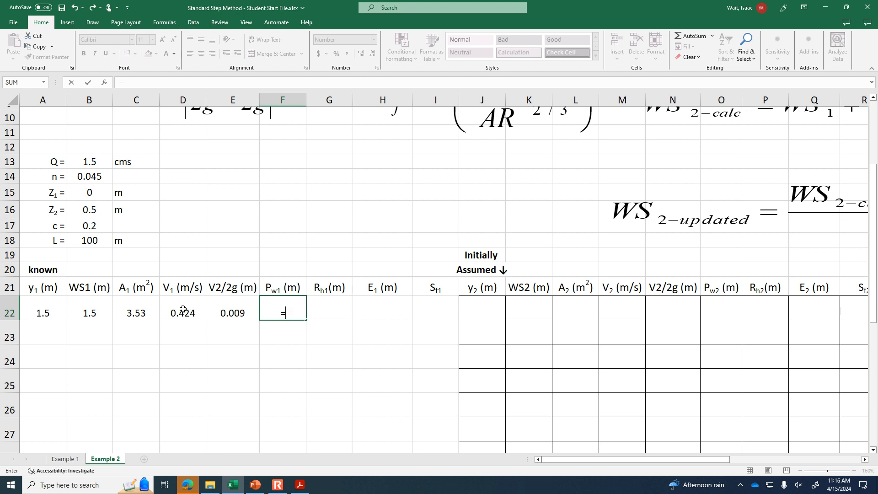
pyautogui.write('pi')
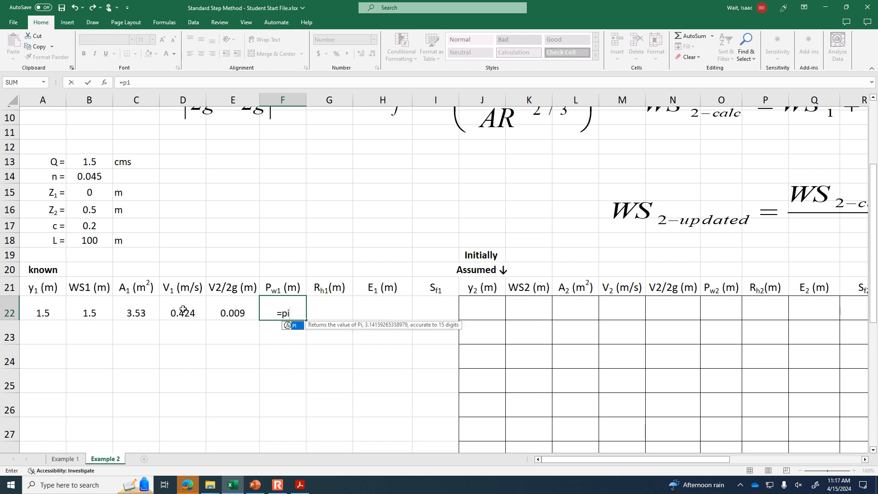
pyautogui.write('()*')
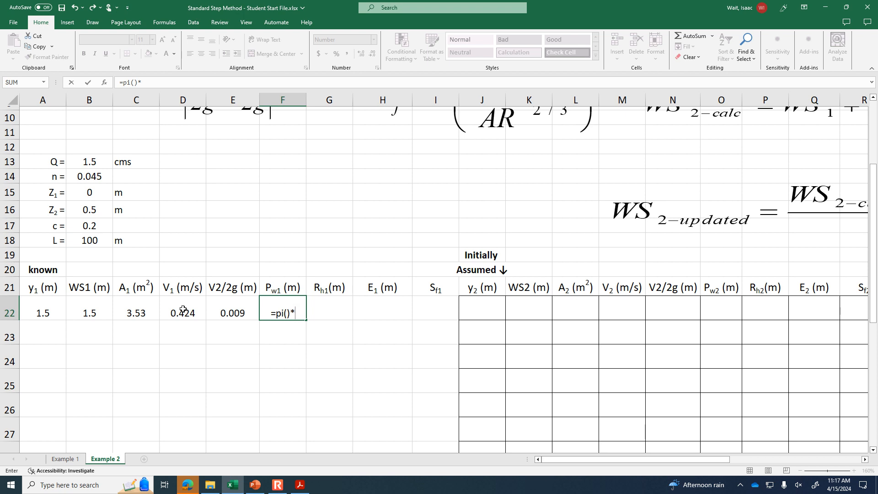
pyautogui.click(42, 313)
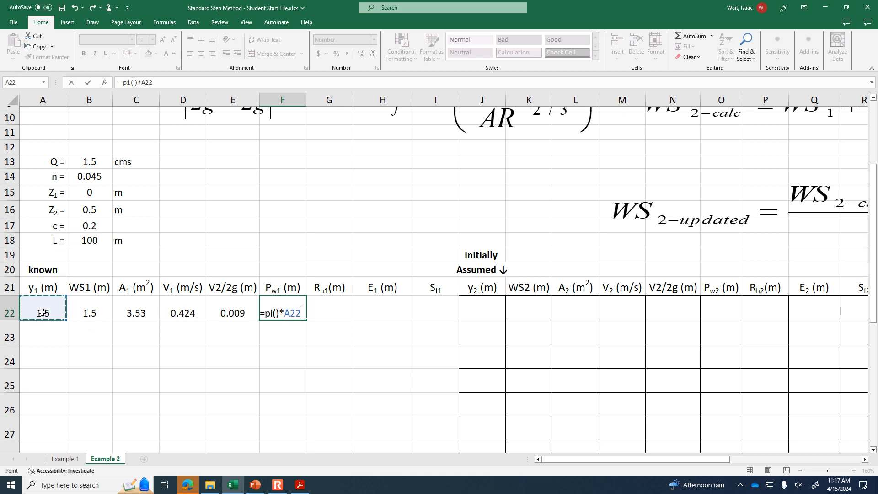
pyautogui.press('Return')
# - Calculate the hydraulic radius Rh1 in cell G22 with the formula =C22/F22
pyautogui.press('Right')
pyautogui.press('Up')
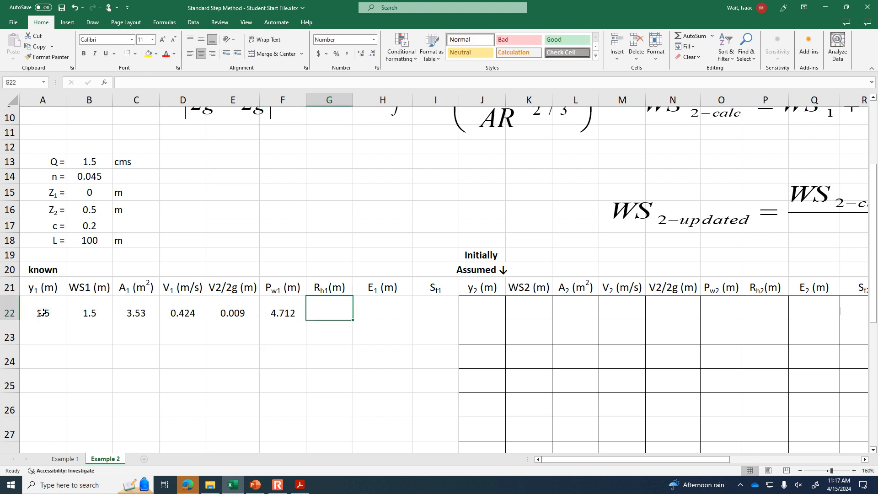
pyautogui.click(854, 470)
pyautogui.click(854, 470)
pyautogui.hscroll(-1, 617, 460)
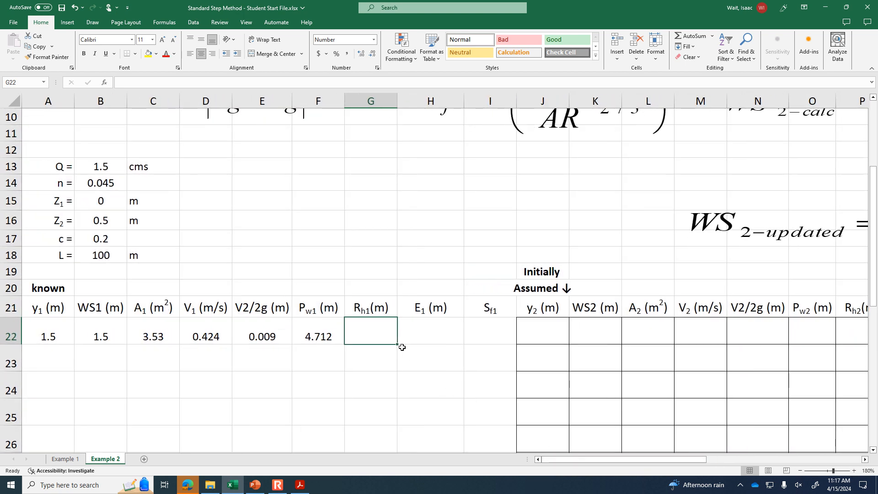
pyautogui.write('=')
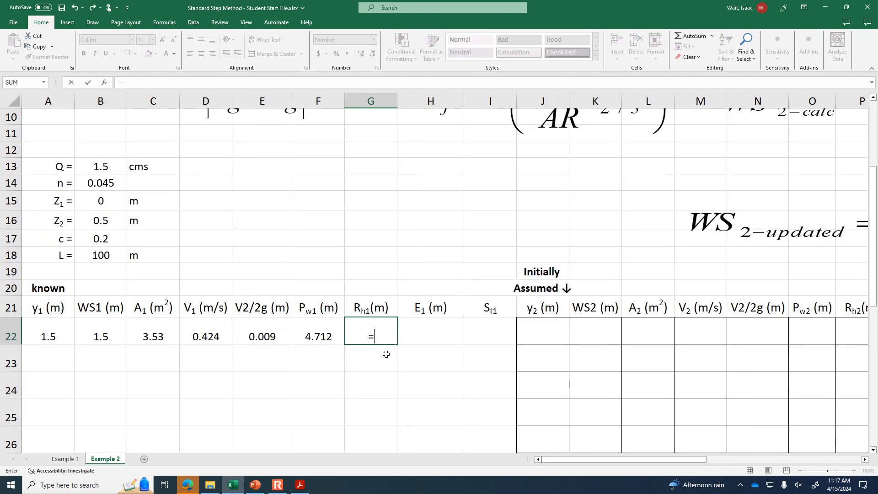
pyautogui.click(169, 338)
pyautogui.write('/')
pyautogui.click(323, 332)
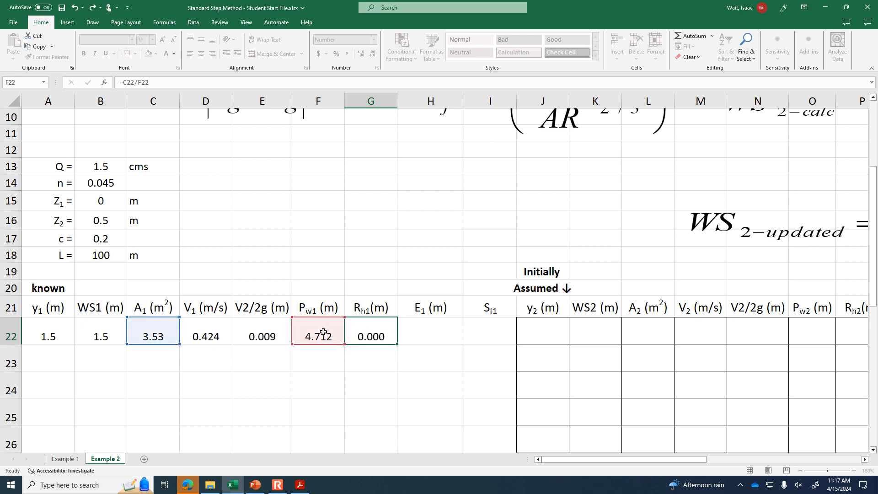
pyautogui.press('Return')
# - Calculate the specific energy E1 in cell H22 with the formula =A22+E22
pyautogui.press('Up')
pyautogui.press('Right')
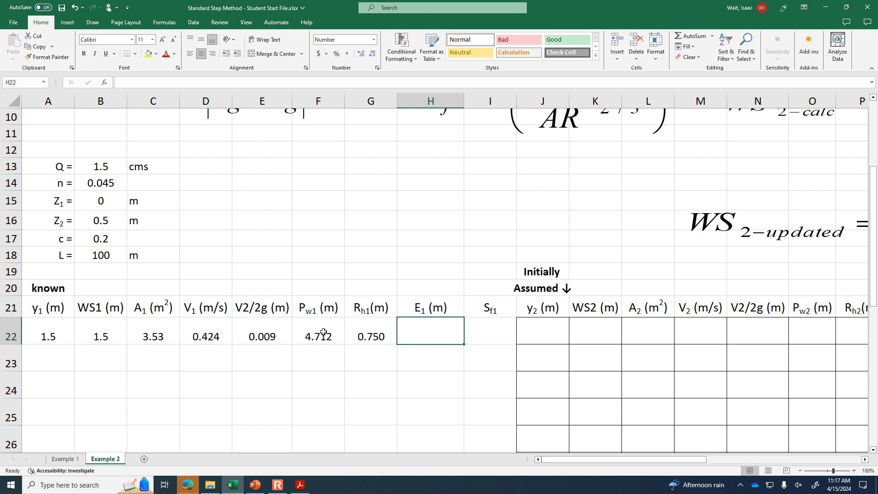
pyautogui.write('=')
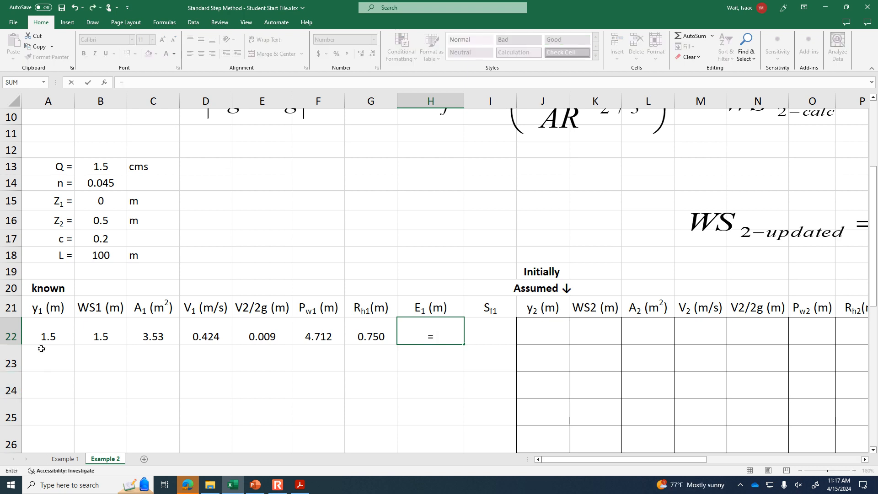
pyautogui.click(44, 335)
pyautogui.write('+')
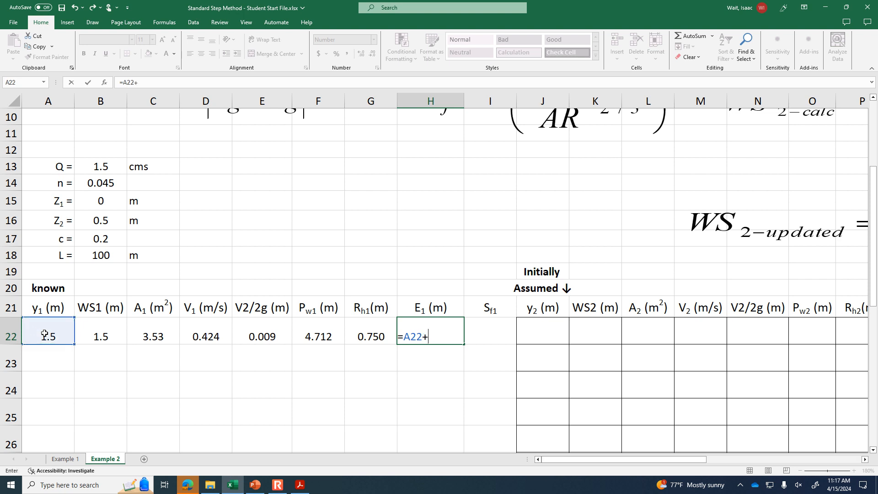
pyautogui.click(250, 330)
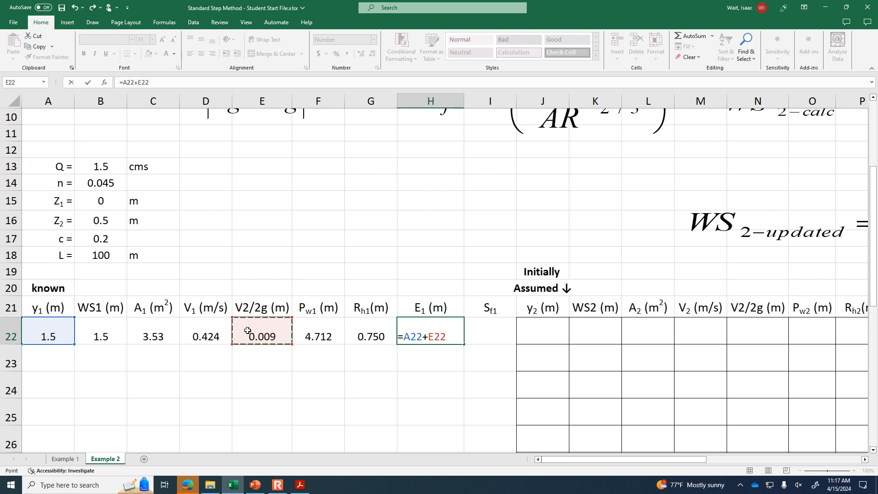
pyautogui.press('Return')
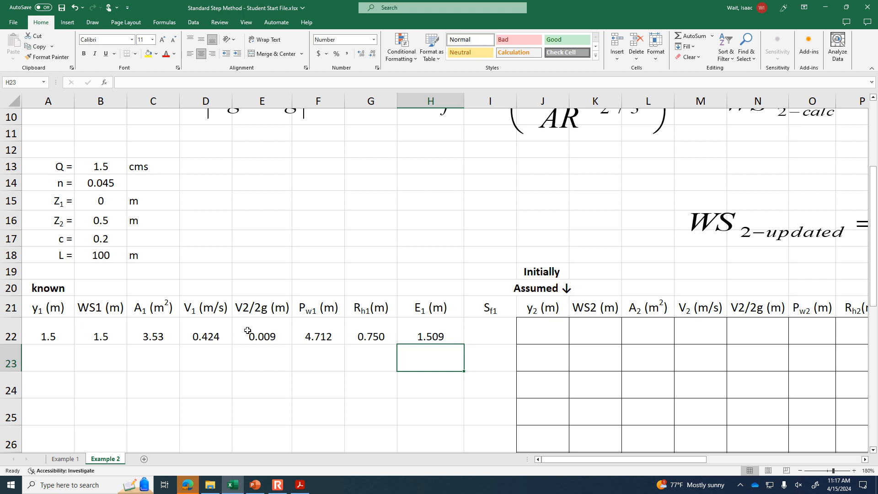
# - Review the Standard Step Example #2 slide in PowerPoint and the homework PDF, and return to the Excel workbook
pyautogui.click(254, 486)
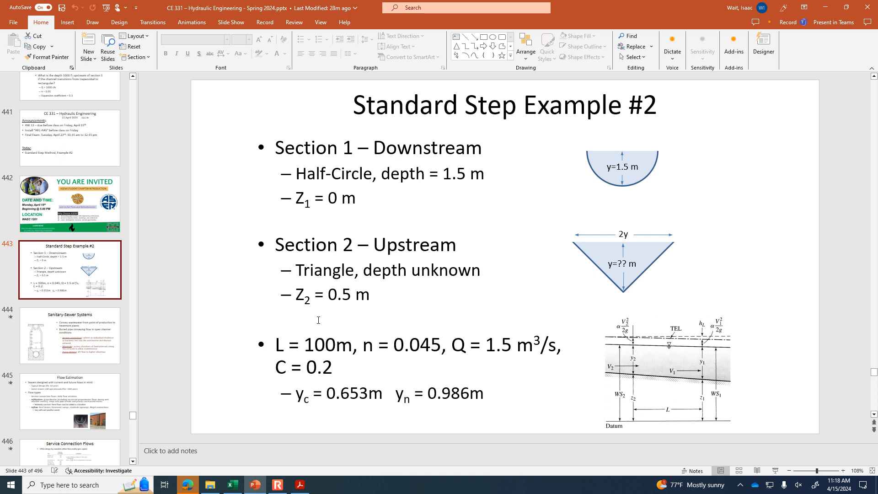
pyautogui.click(300, 484)
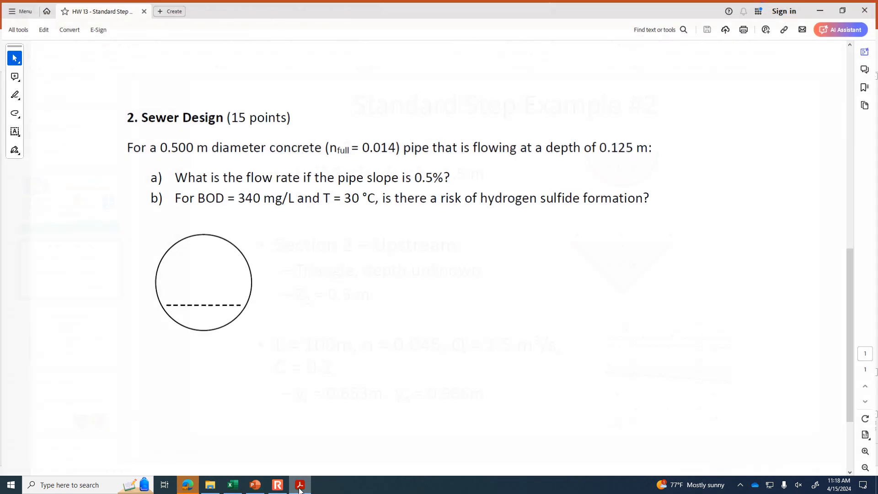
pyautogui.click(278, 488)
pyautogui.click(255, 485)
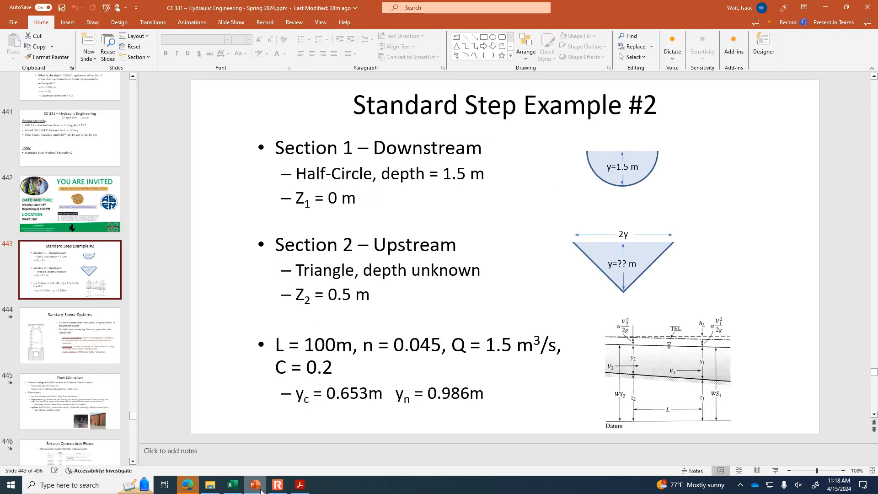
pyautogui.click(234, 486)
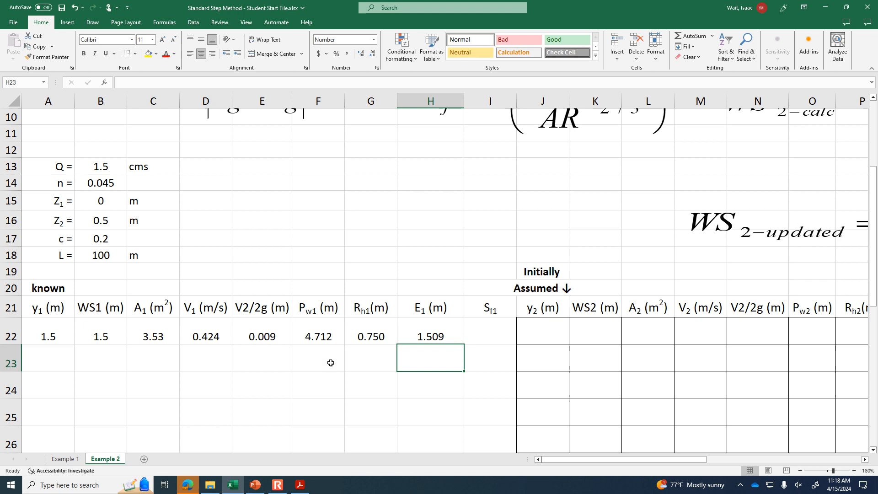
# - Move the friction slope equation Sf into the empty area beside the given data, above the section 1 columns
pyautogui.click(487, 324)
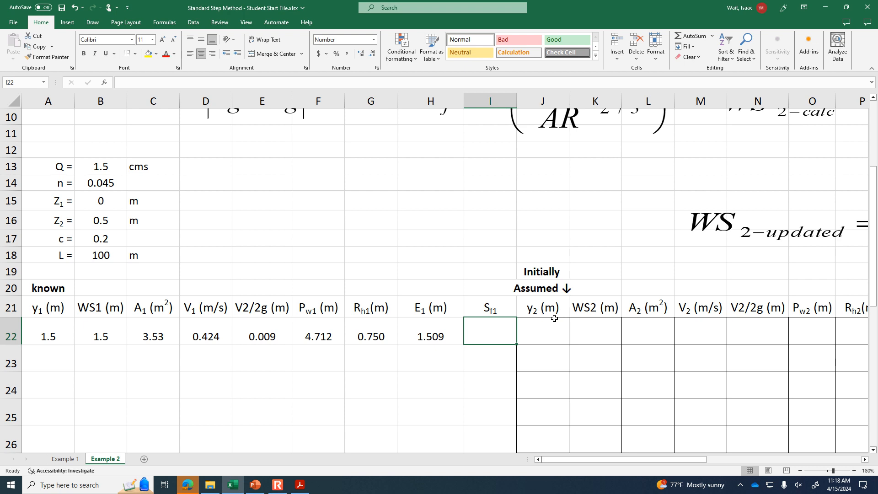
pyautogui.click(801, 471)
pyautogui.click(801, 471)
pyautogui.click(801, 471)
pyautogui.click(801, 471)
pyautogui.moveTo(444, 128); pyautogui.dragTo(316, 211)
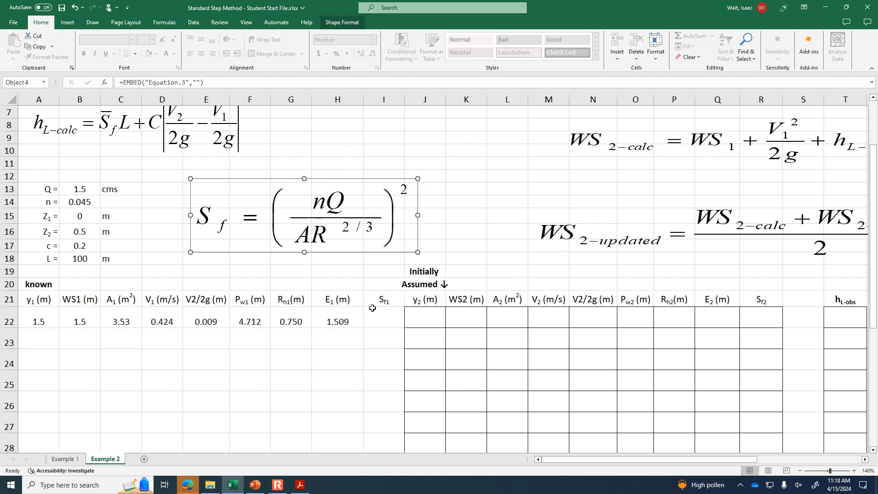
# - Calculate the friction slope Sf1 in cell I22 with the formula =($B$14*$B$13/C22/G22^.6667)^2
pyautogui.click(384, 339)
pyautogui.click(384, 322)
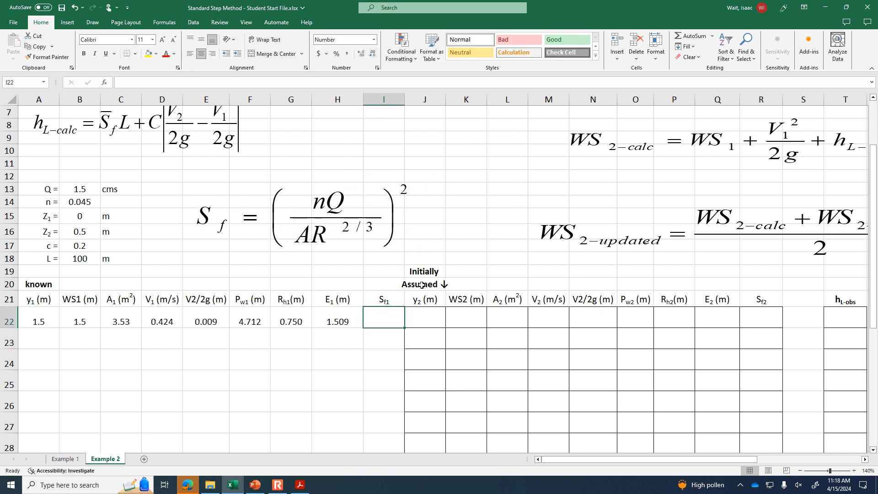
pyautogui.write('=(')
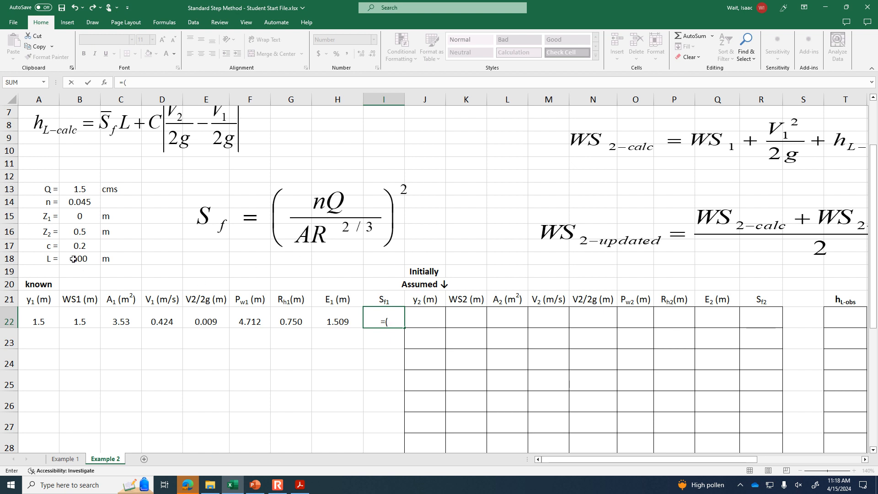
pyautogui.click(81, 203)
pyautogui.press('F4')
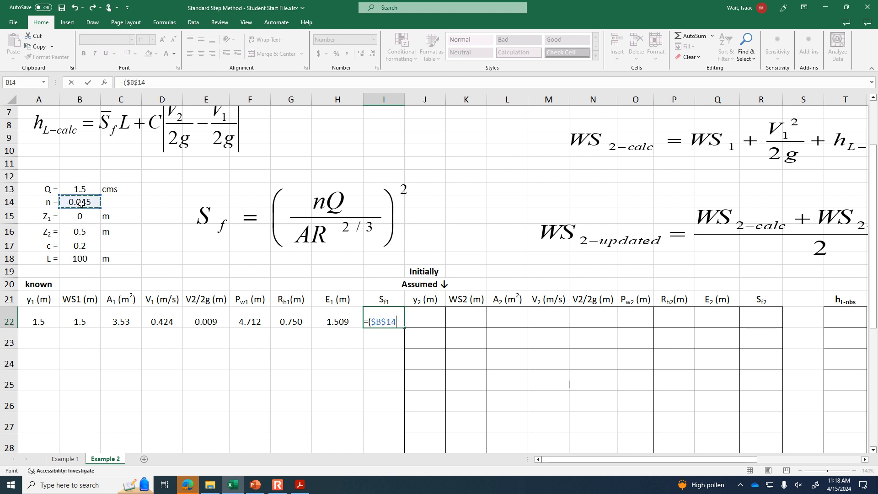
pyautogui.write('*')
pyautogui.click(80, 188)
pyautogui.press('F4')
pyautogui.write('/')
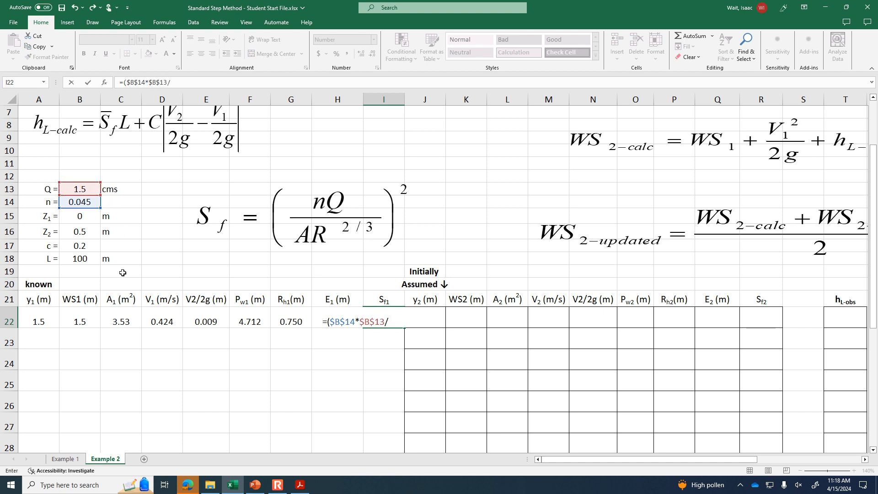
pyautogui.click(127, 317)
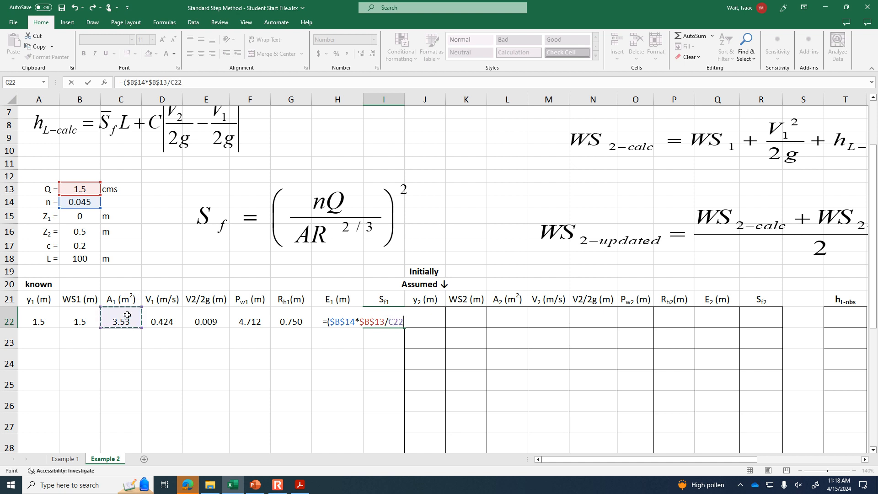
pyautogui.write('/')
pyautogui.click(297, 321)
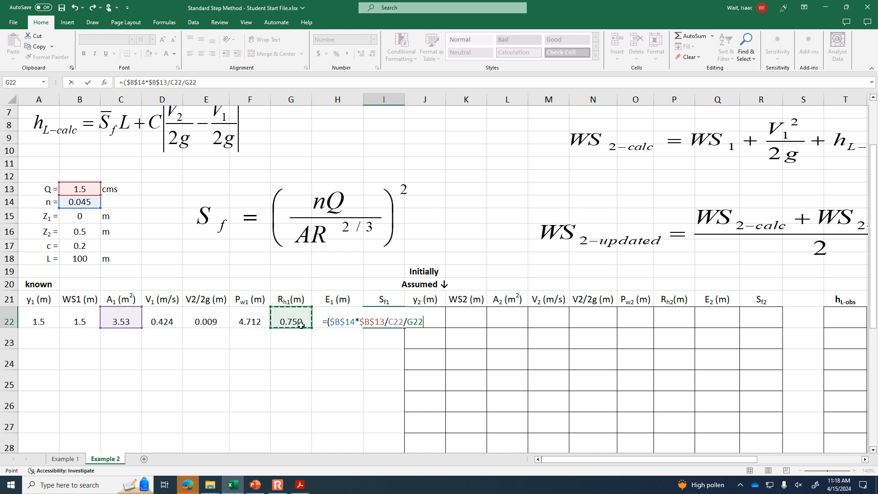
pyautogui.write('^.6667')
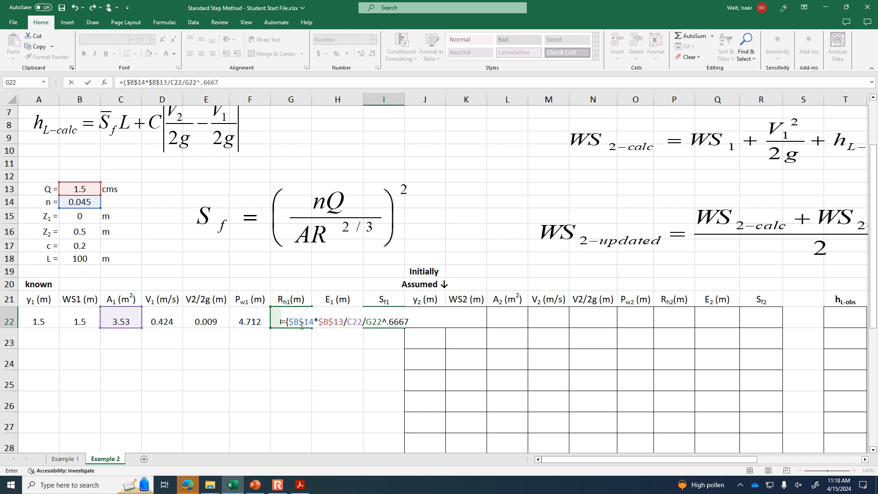
pyautogui.write(')^2')
pyautogui.press('Return')
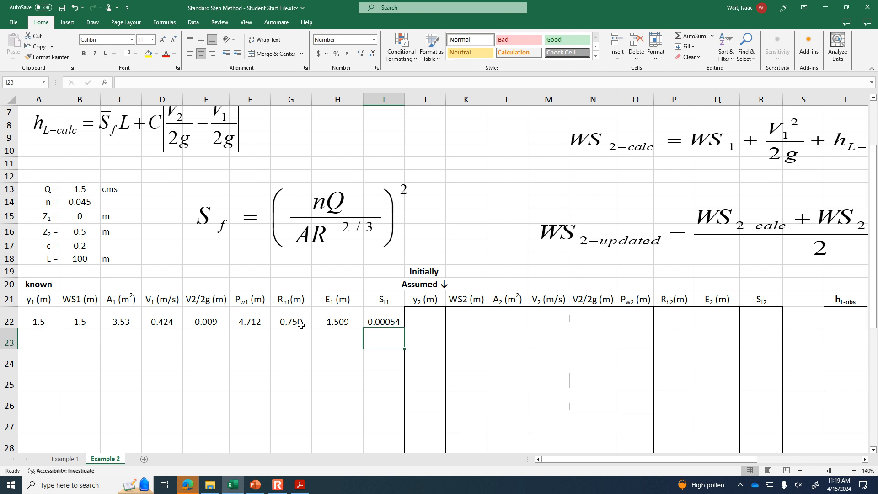
# - Enter 1.5 m as the initially assumed upstream depth y2 in cell J22
pyautogui.press('Right')
pyautogui.press('Up')
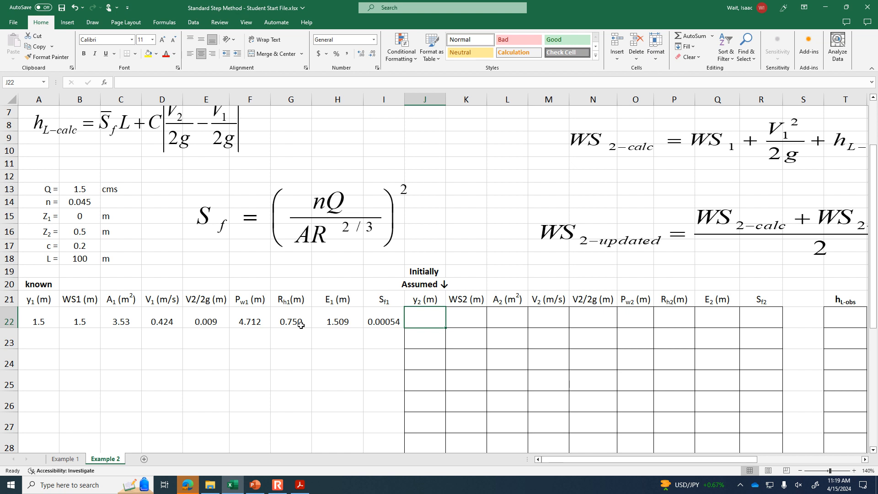
pyautogui.write('1.5')
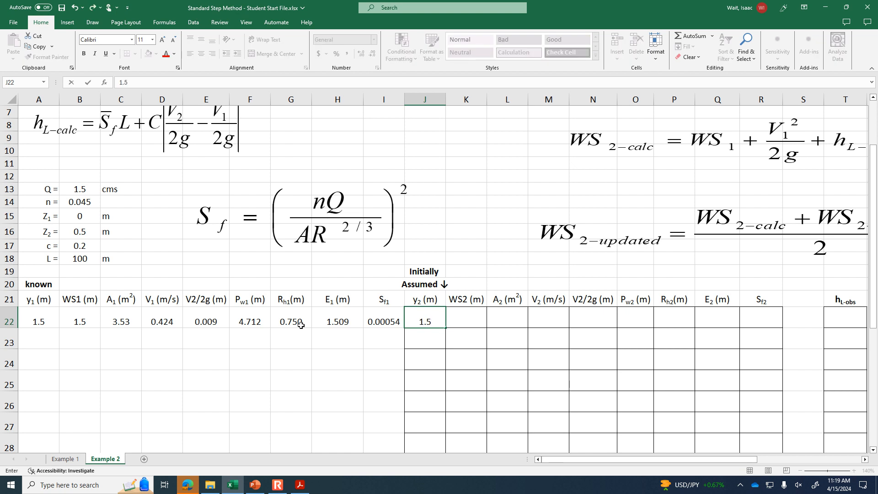
pyautogui.press('Tab')
pyautogui.press('Left')
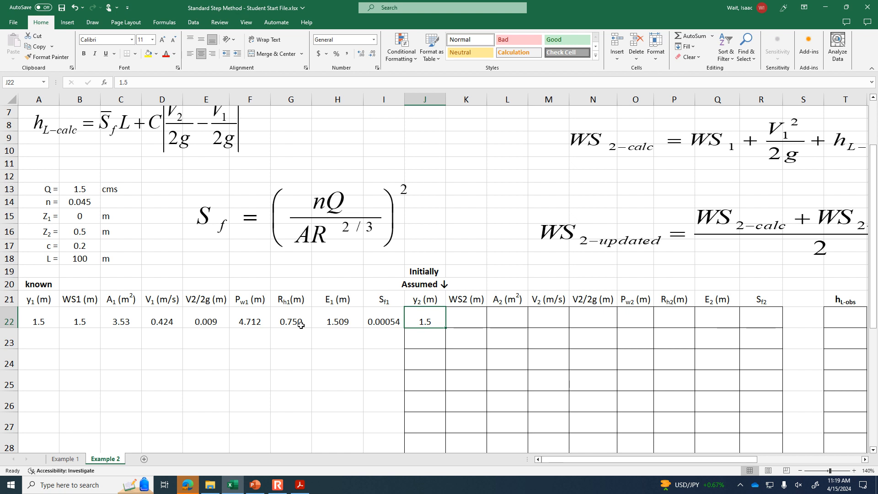
# - Calculate WS2 in cell K22 with the formula =J22+$B$16 and show it with two decimal places
pyautogui.press('Right')
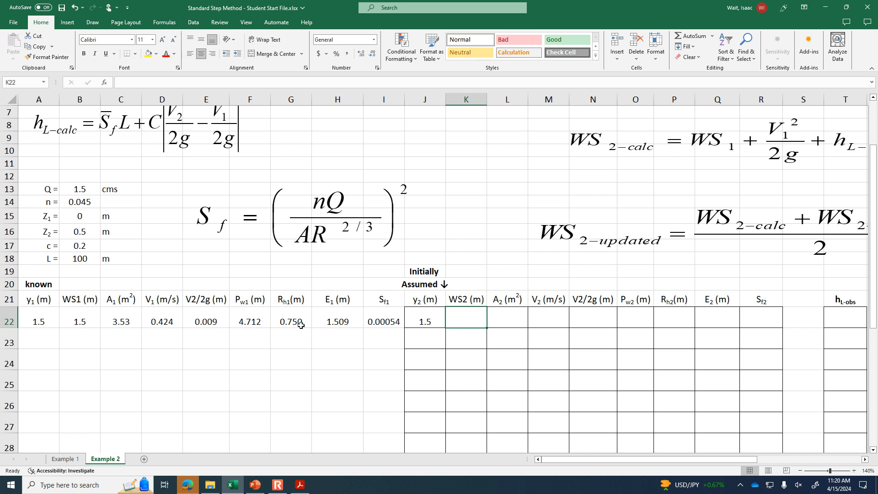
pyautogui.write('=')
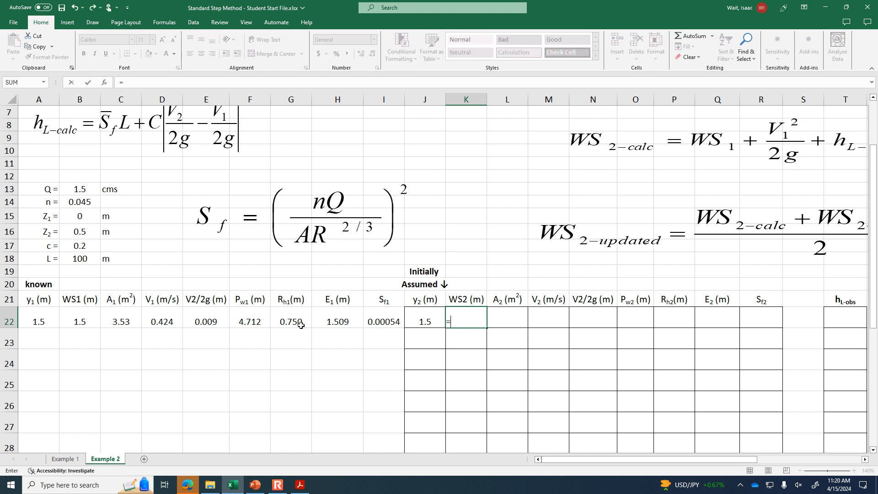
pyautogui.click(423, 322)
pyautogui.write('+')
pyautogui.click(82, 233)
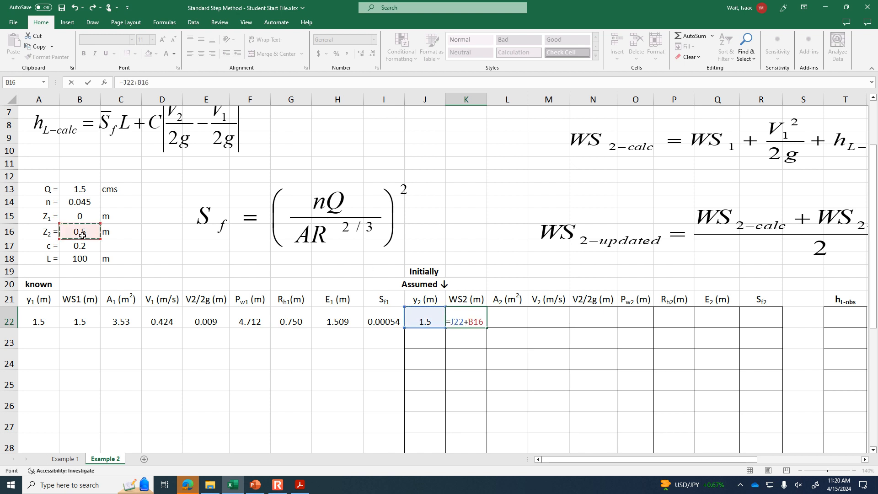
pyautogui.press('F4')
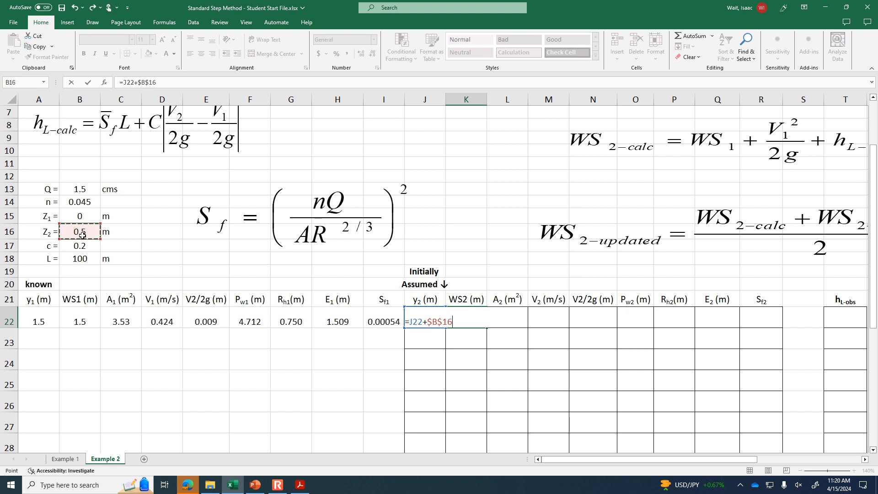
pyautogui.press('Return')
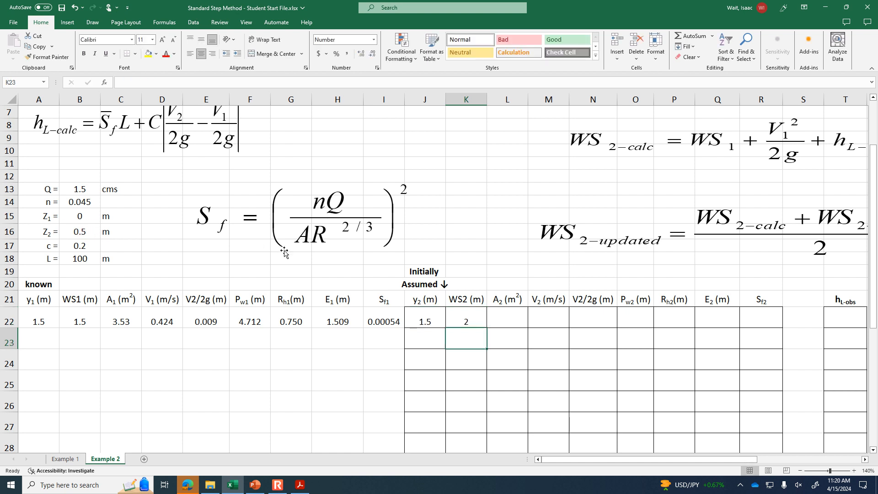
pyautogui.click(472, 319)
pyautogui.click(361, 54)
pyautogui.click(360, 53)
# - Calculate the section 2 flow area A2 in cell L22 with the formula =J22^2
pyautogui.click(518, 320)
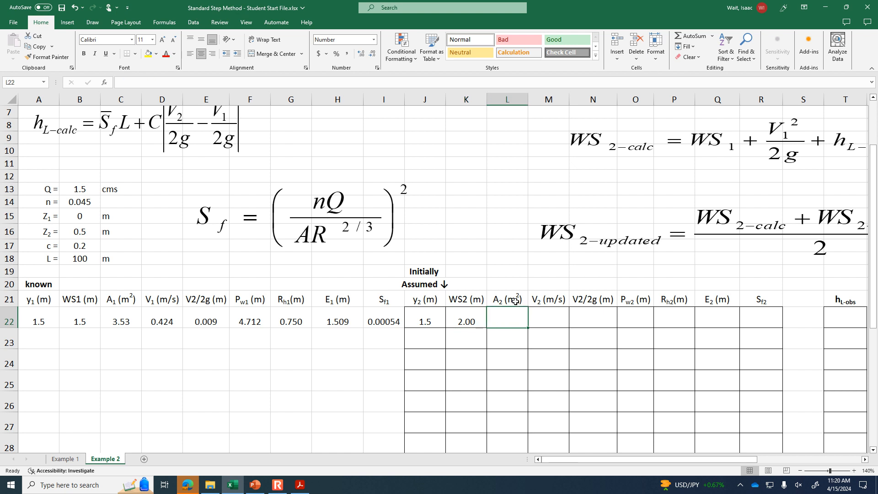
pyautogui.write('=')
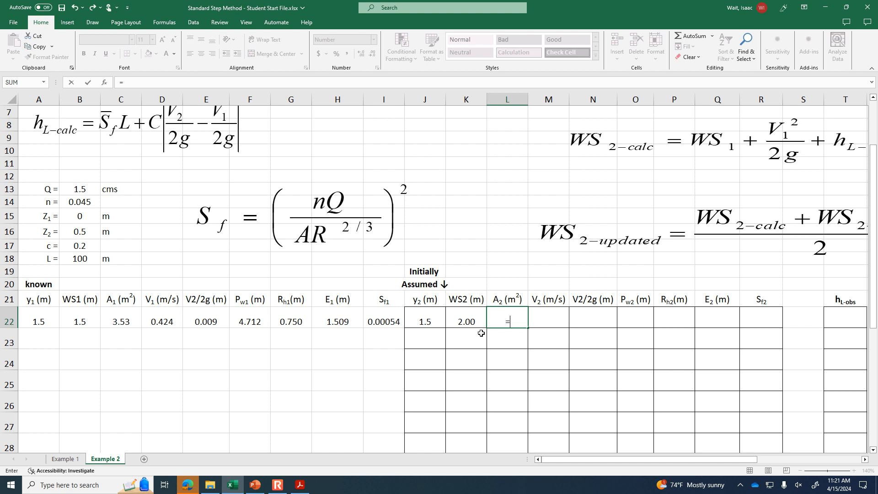
pyautogui.click(431, 321)
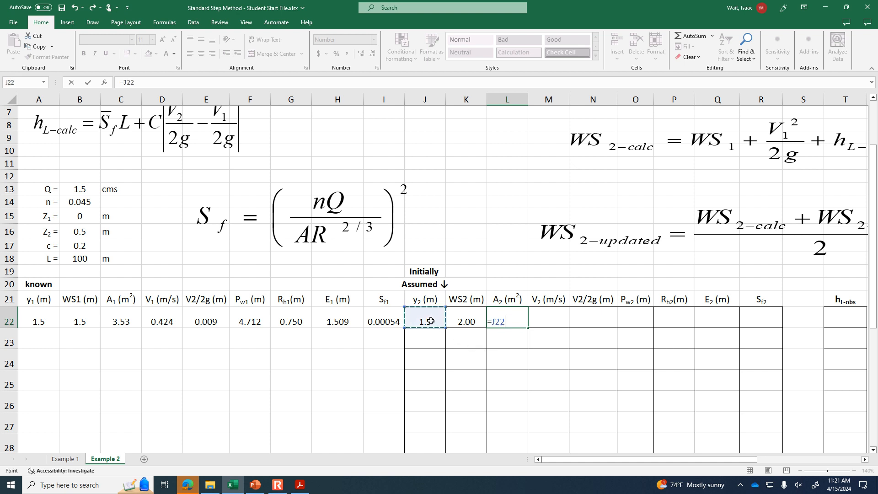
pyautogui.write('^2')
pyautogui.press('Tab')
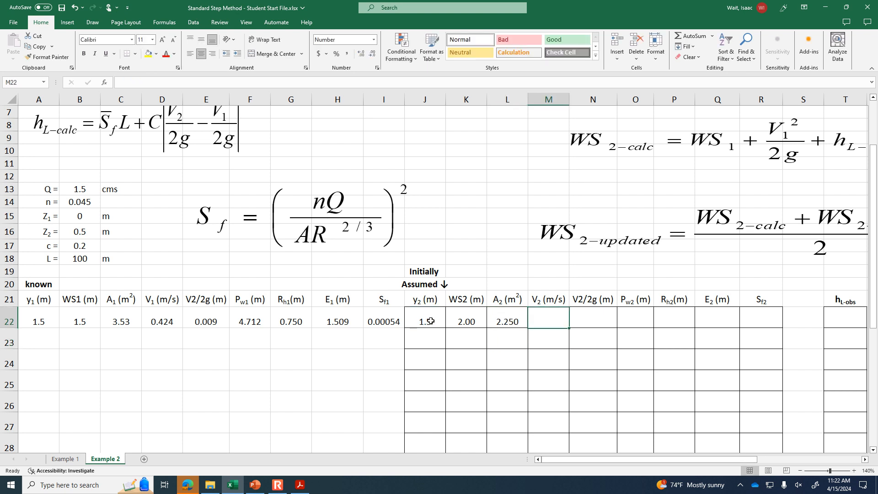
# - Calculate the section 2 velocity V2 in cell M22 with the formula =$B$13/L22
pyautogui.write('=')
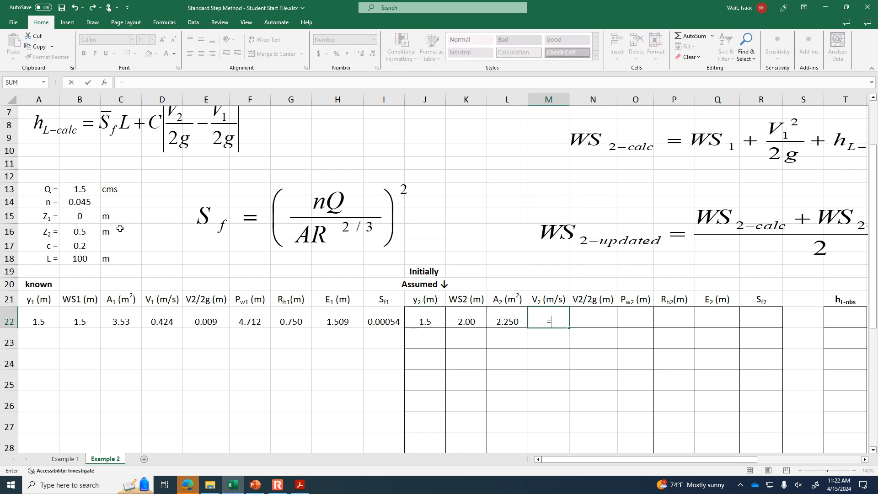
pyautogui.click(87, 189)
pyautogui.press('F4')
pyautogui.write('/')
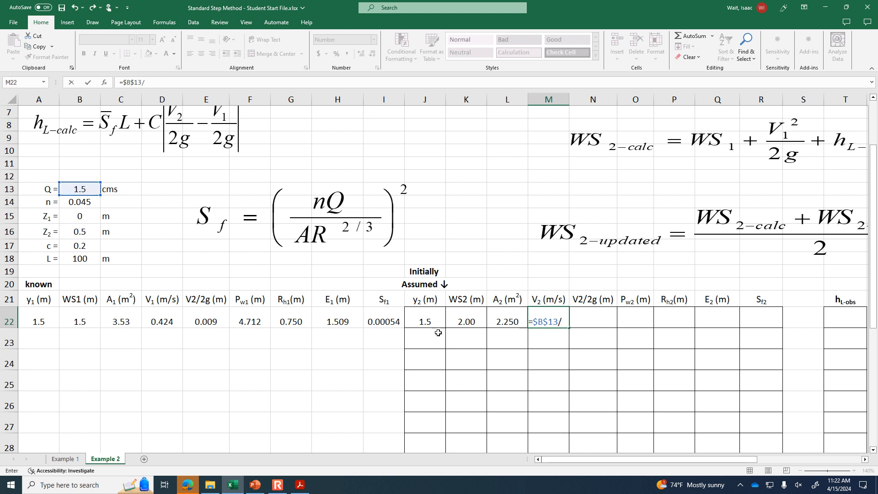
pyautogui.click(511, 321)
pyautogui.press('Return')
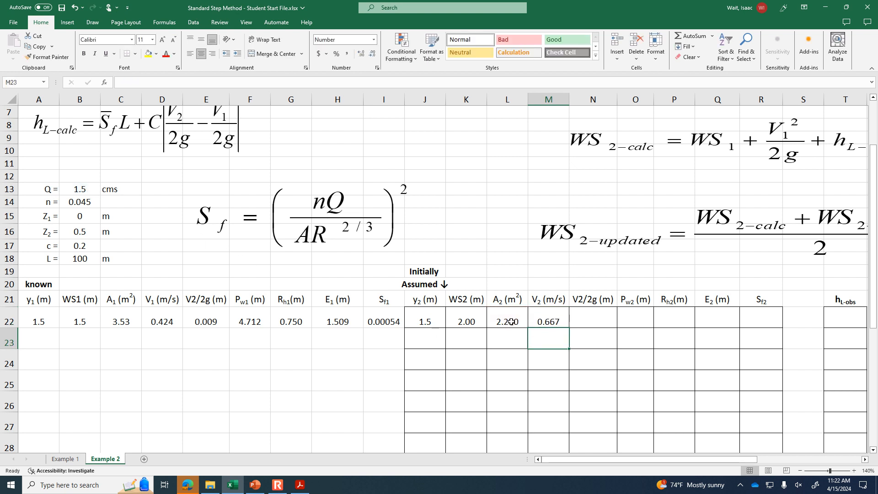
# - Calculate the section 2 velocity head in cell N22 with the formula =M22^2/2/9.81
pyautogui.press('Right')
pyautogui.press('Up')
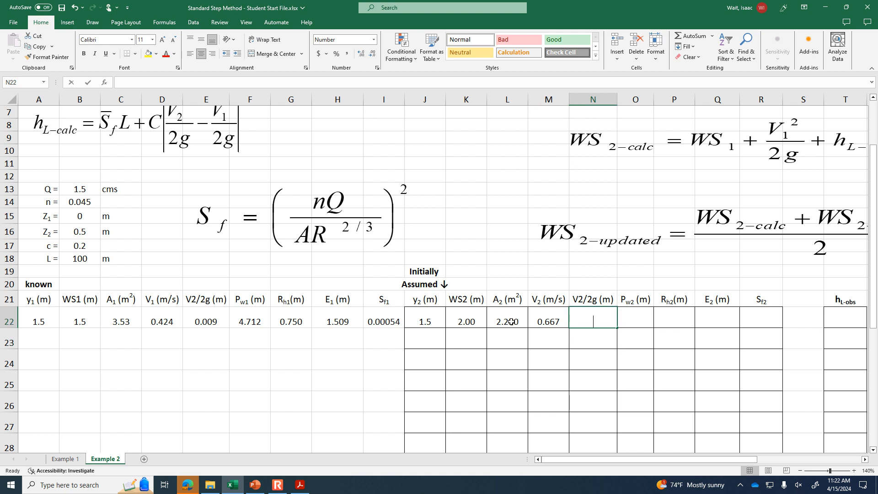
pyautogui.write('=')
pyautogui.click(554, 321)
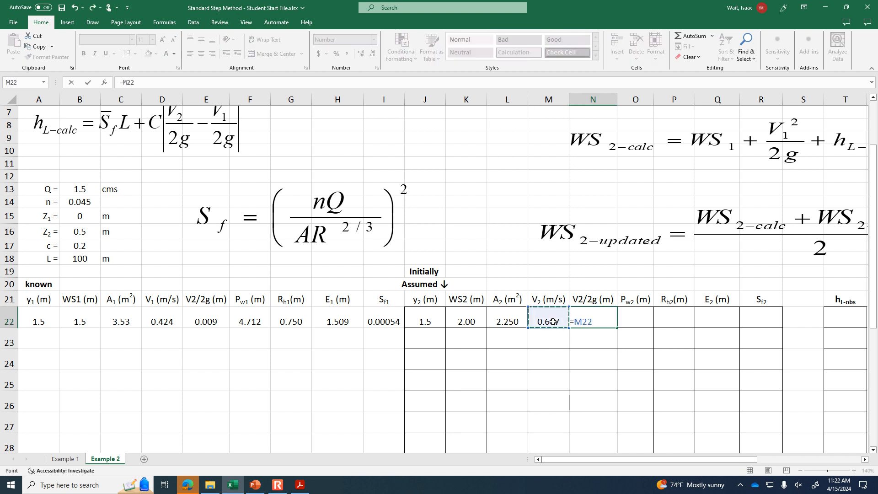
pyautogui.write('^2/2/9')
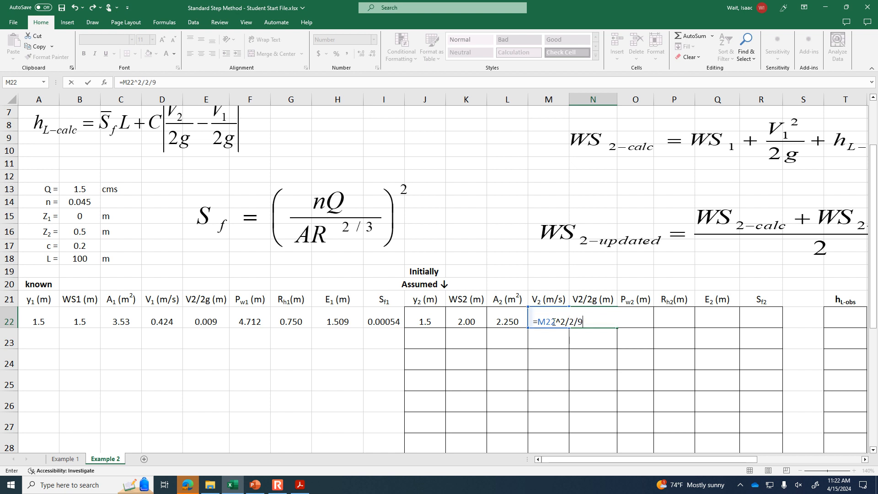
pyautogui.write('.81')
pyautogui.press('Return')
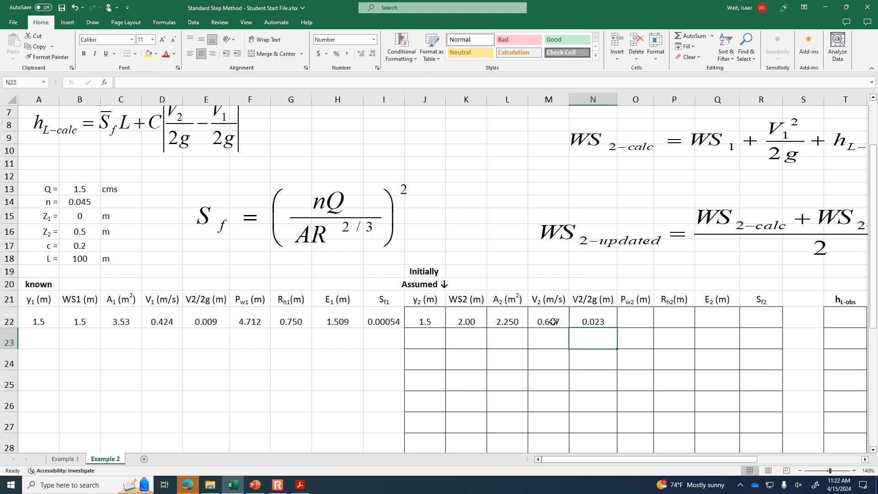
# - Calculate the section 2 wetted perimeter Pw2 in cell O22 with the formula =2*sqrt(2*J22^2)
pyautogui.press('Right')
pyautogui.press('Up')
pyautogui.write('=')
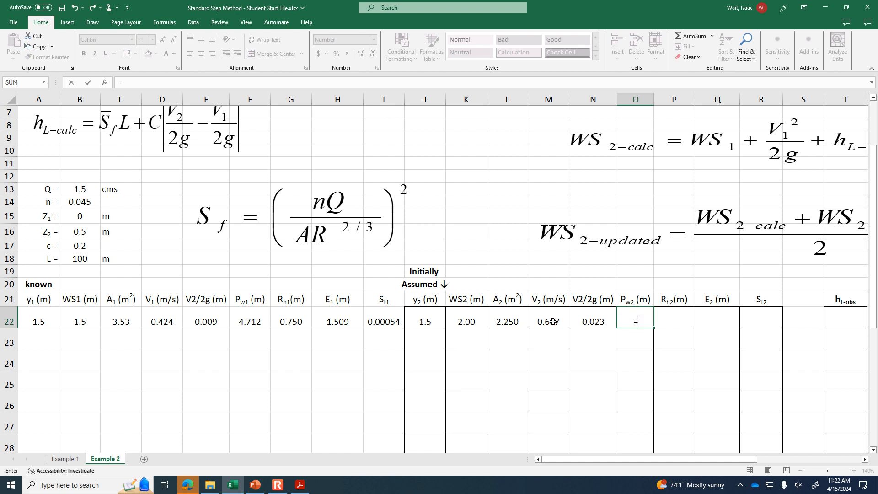
pyautogui.write('2*sqrt(*')
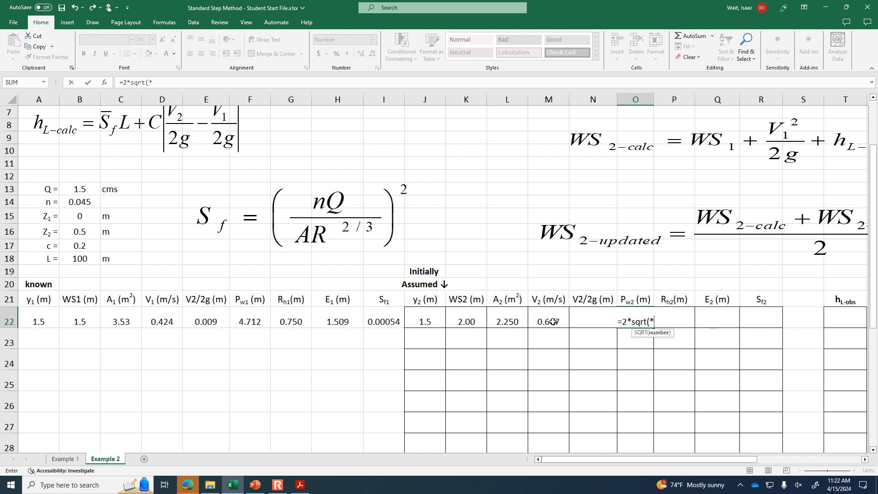
pyautogui.press('BackSpace')
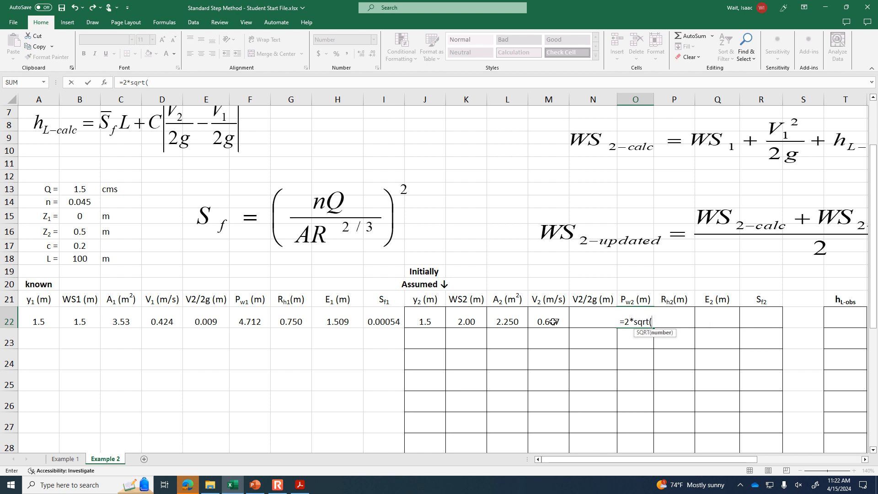
pyautogui.write('2*')
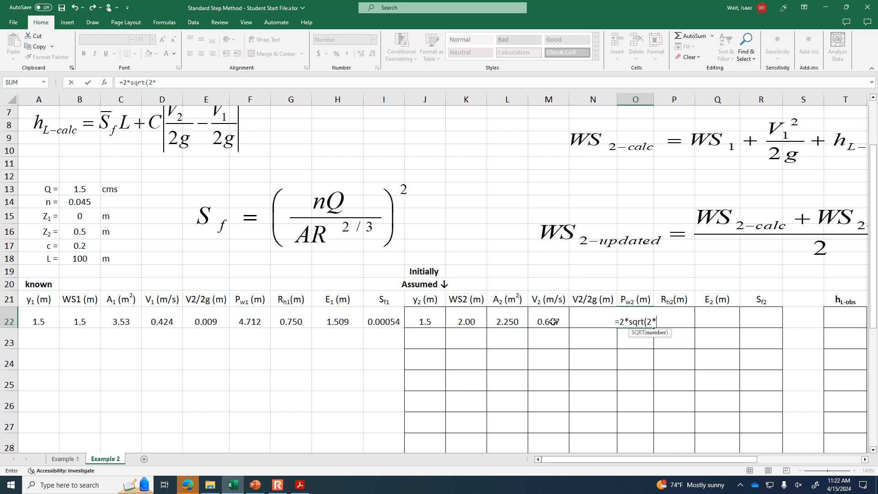
pyautogui.click(422, 321)
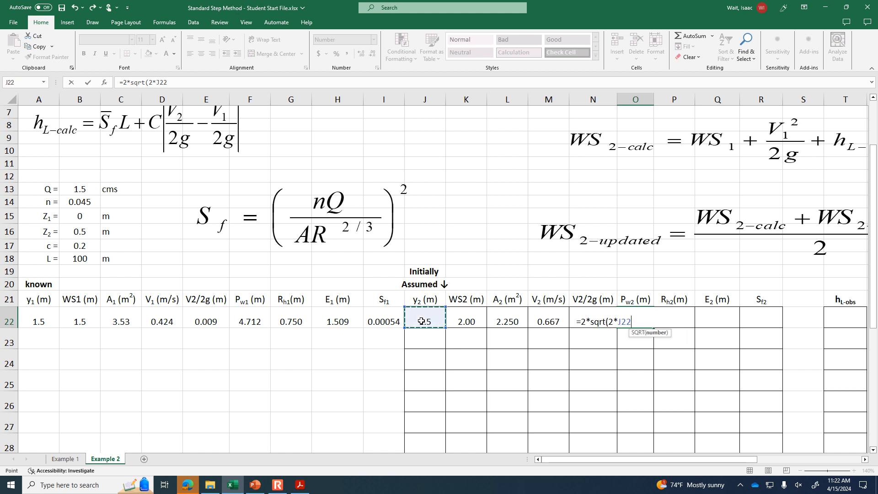
pyautogui.write('^2')
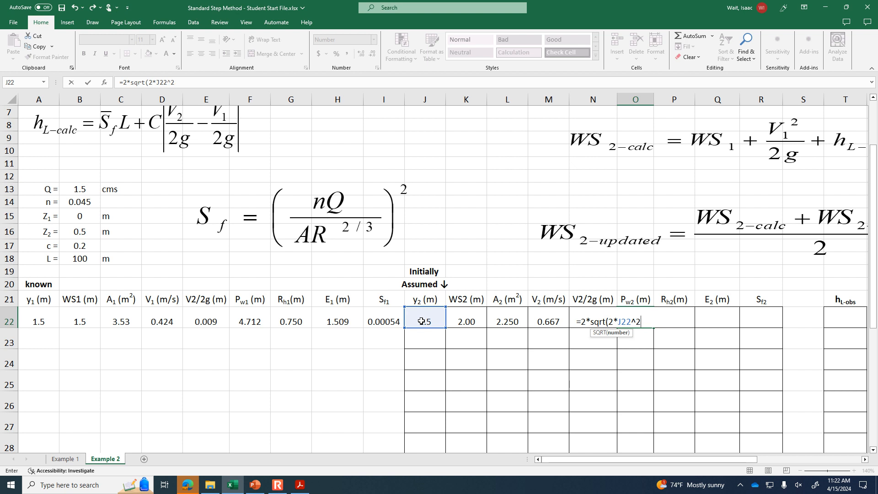
pyautogui.write(')')
pyautogui.press('Return')
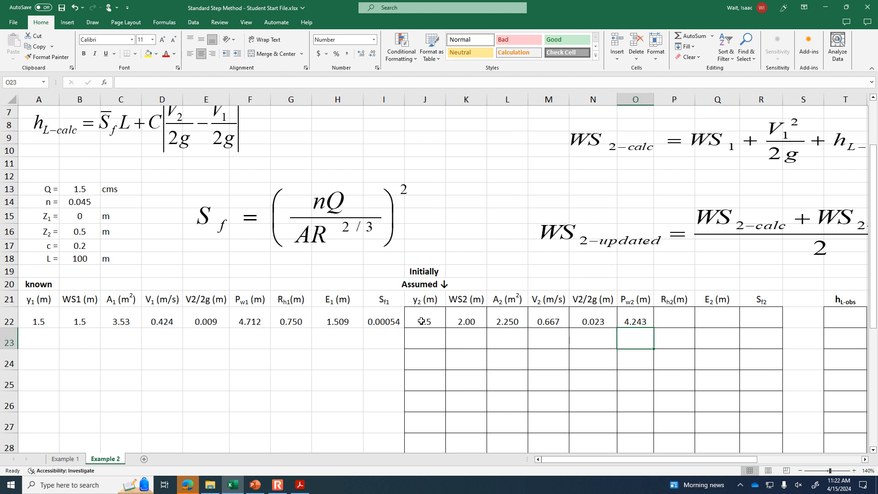
# - Calculate the section 2 hydraulic radius Rh2 in cell P22 with the formula =L22/O22
pyautogui.press('Up')
pyautogui.press('Right')
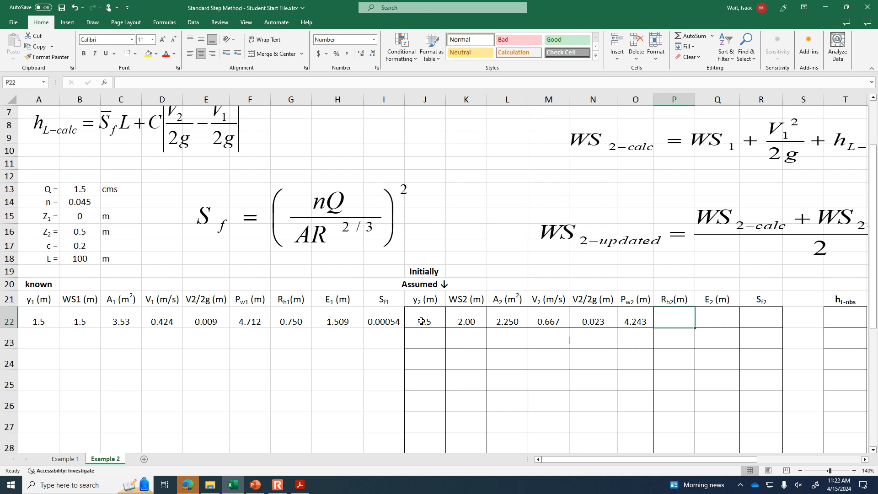
pyautogui.write('=')
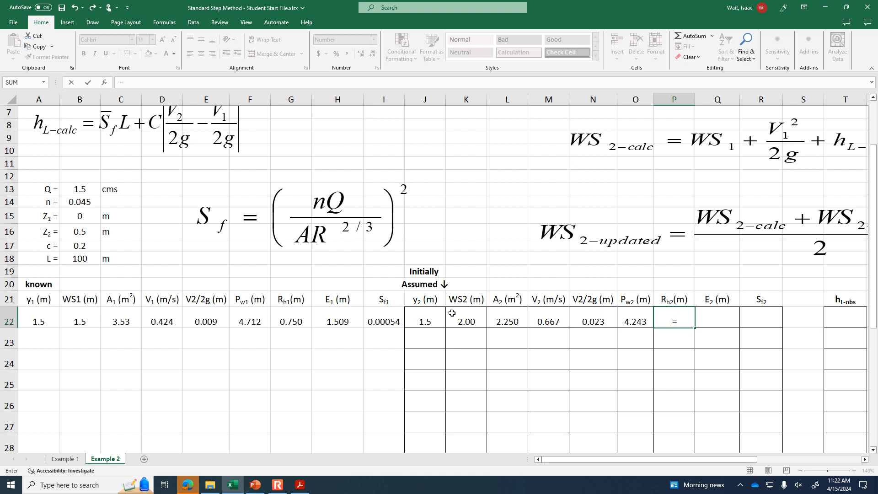
pyautogui.click(497, 315)
pyautogui.write('/')
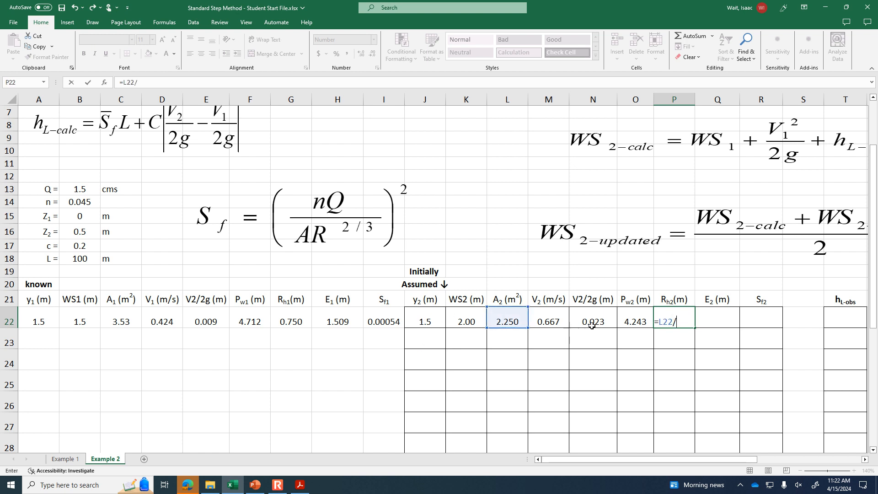
pyautogui.click(632, 315)
pyautogui.press('Return')
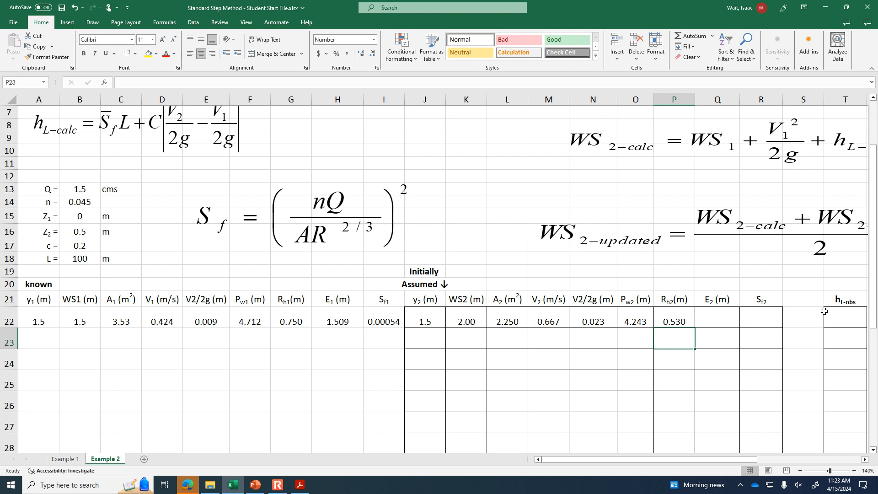
# - Calculate the section 2 specific energy E2 in cell Q22 with the formula =J22+N22
pyautogui.click(723, 319)
pyautogui.write('=')
pyautogui.click(433, 320)
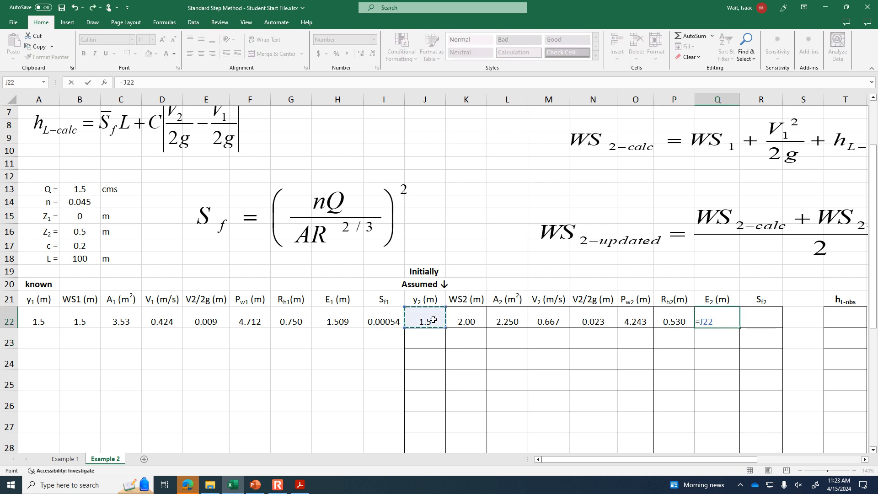
pyautogui.write('+')
pyautogui.click(603, 317)
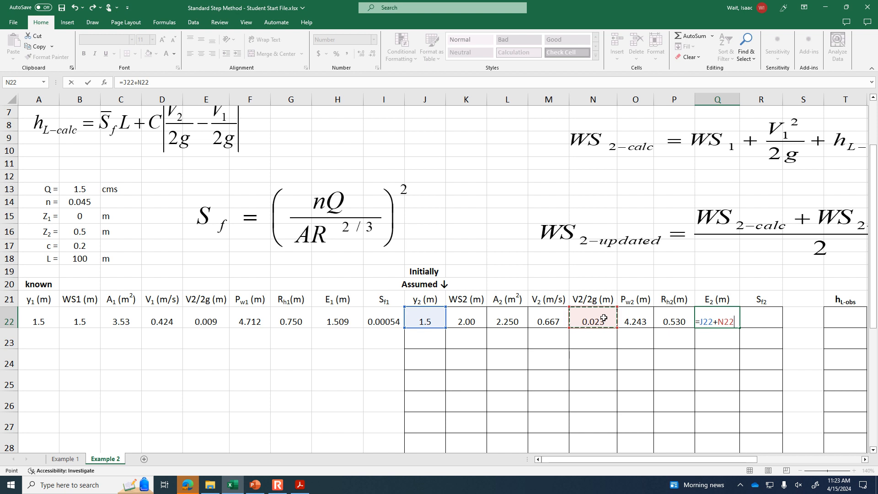
pyautogui.press('Return')
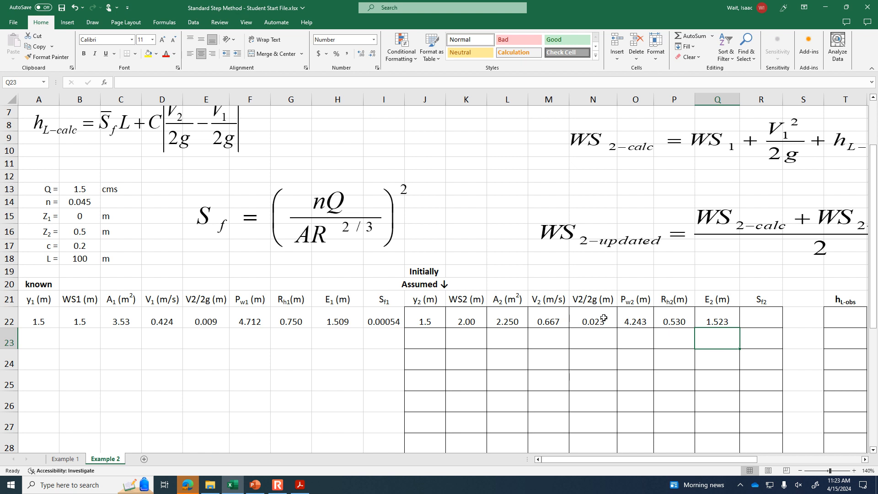
# - Check the section 2 velocity head formula in cell N22 without changing it
pyautogui.click(604, 317)
pyautogui.click(367, 79)
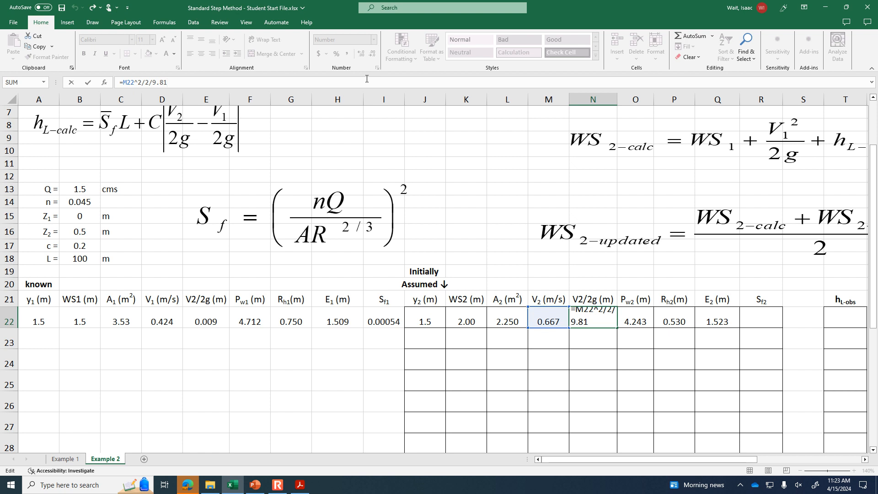
pyautogui.hotkey('ctrl', 'Return')
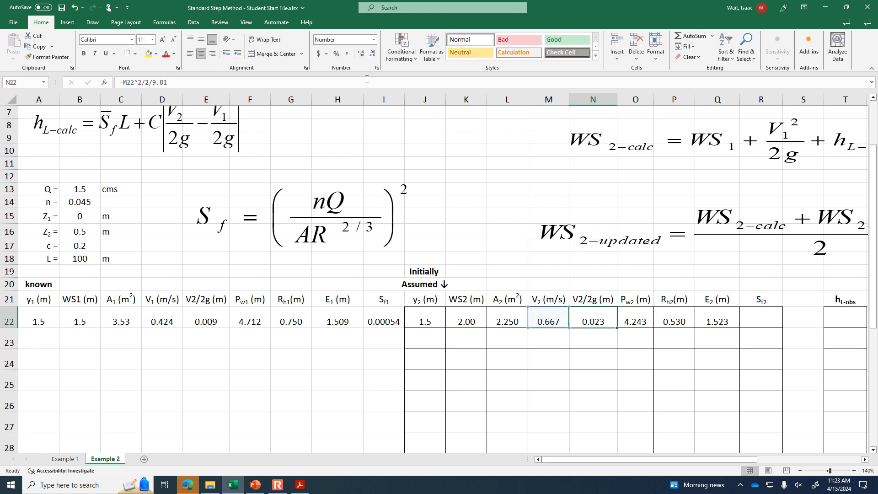
# - Move the WS2-updated equation up beneath the WS2-calc equation and place the friction slope equation Sf above the section 2 columns
pyautogui.click(770, 321)
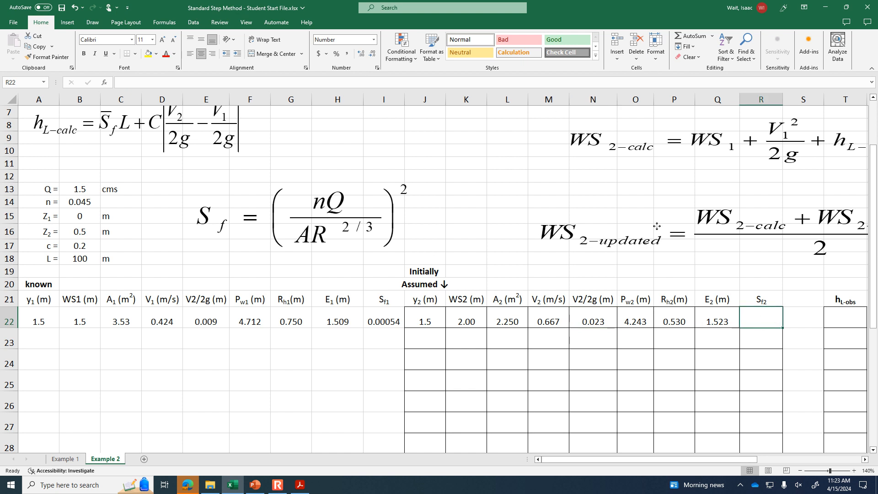
pyautogui.moveTo(539, 240); pyautogui.dragTo(445, 175)
pyautogui.moveTo(338, 219); pyautogui.dragTo(769, 237)
# - Calculate the section 2 friction slope Sf2 in cell R22 with the formula =($B$14*$B$13/L22/P22^.66667)^2
pyautogui.click(758, 318)
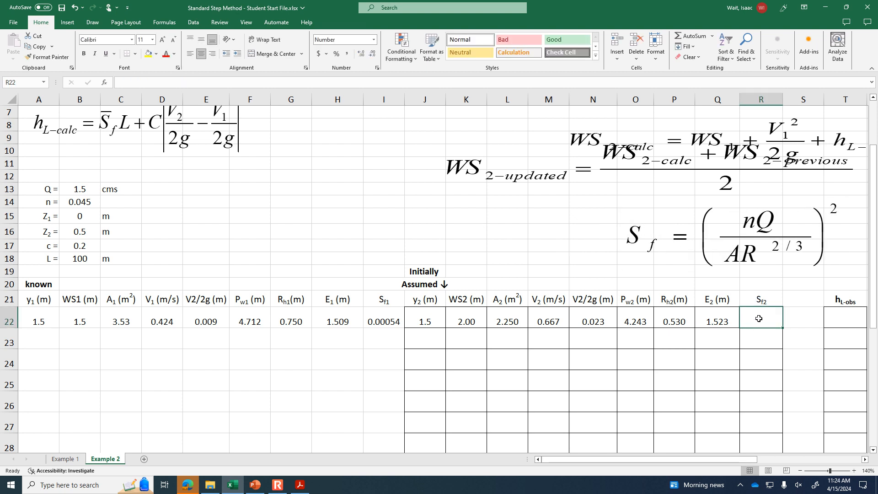
pyautogui.write('=(')
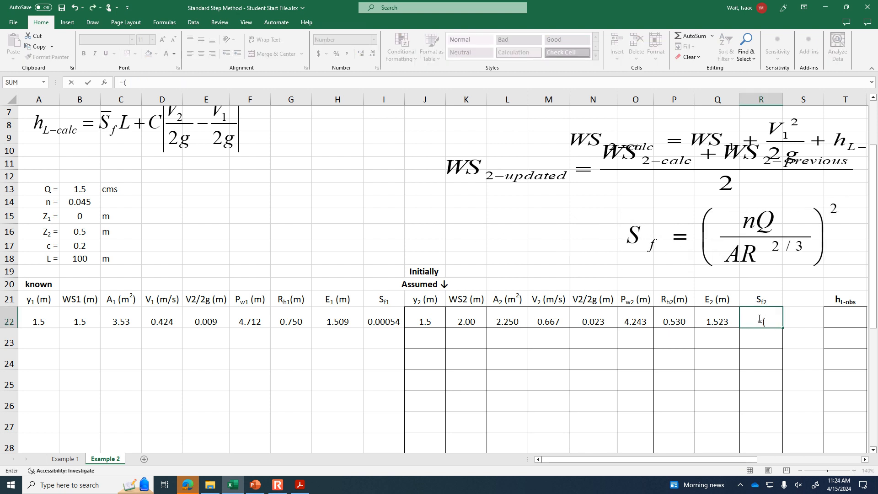
pyautogui.click(82, 205)
pyautogui.press('F4')
pyautogui.write('*')
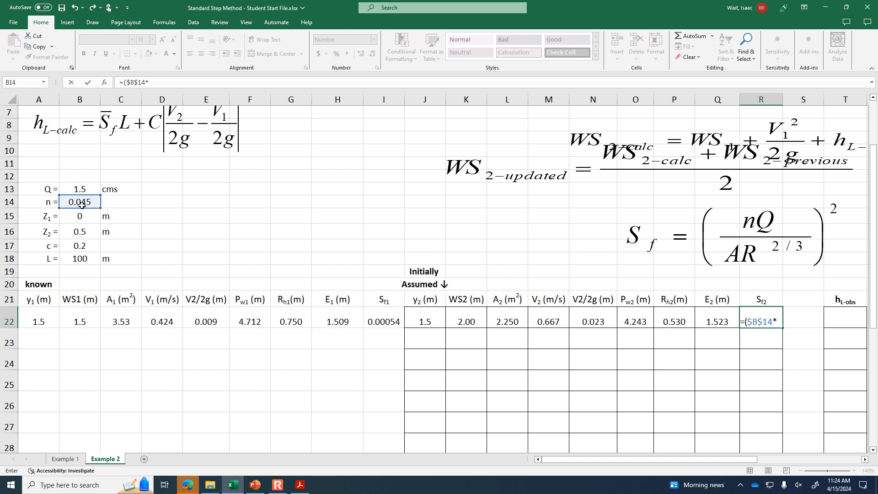
pyautogui.click(82, 190)
pyautogui.press('F4')
pyautogui.write('/')
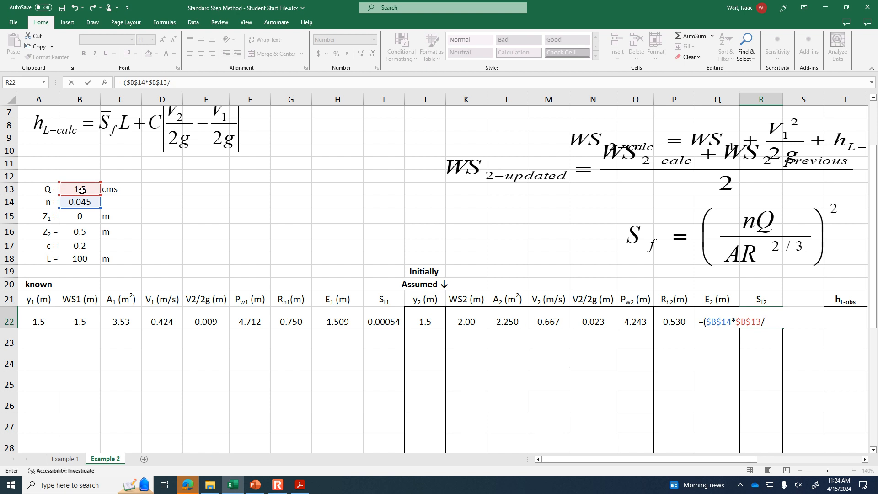
pyautogui.click(513, 322)
pyautogui.write('/')
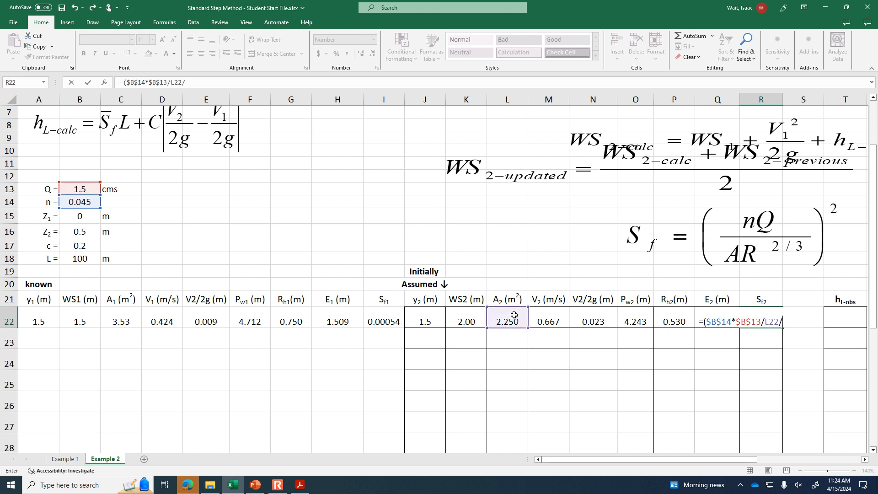
pyautogui.click(668, 319)
pyautogui.write('^')
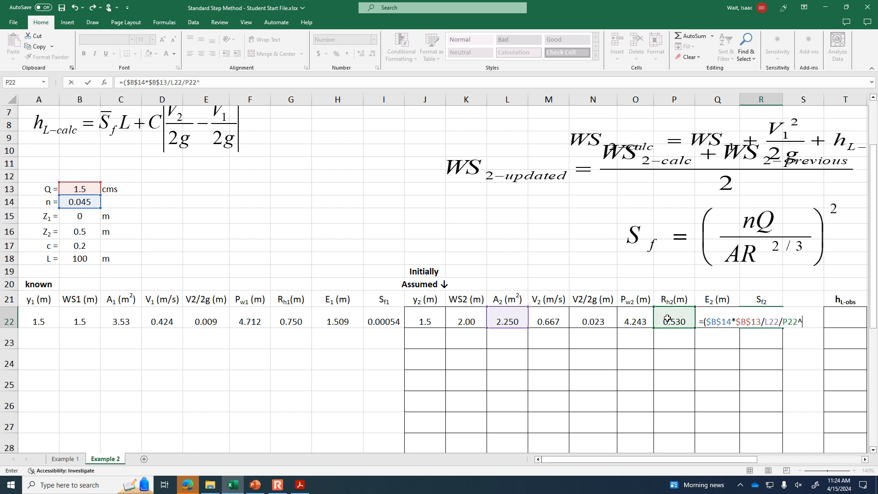
pyautogui.write('.66667')
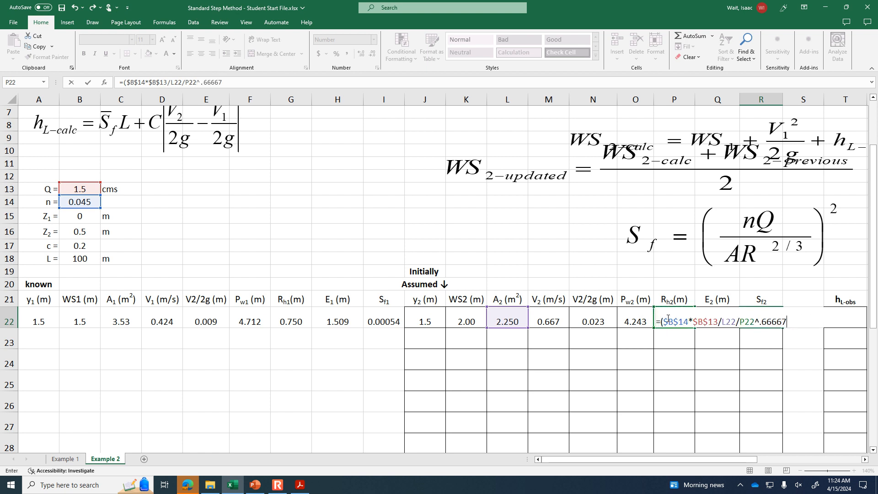
pyautogui.write(')^2')
pyautogui.press('Return')
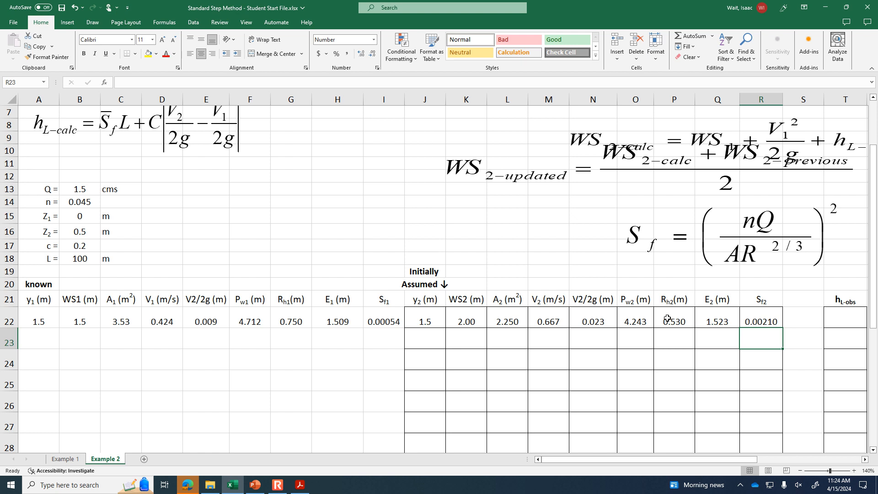
# - Place the hL-obs equation above the y2 column, the Sf equation near the sheet's top, and WS2-updated clear below WS2-calc
pyautogui.press('Right')
pyautogui.press('Right')
pyautogui.press('Up')
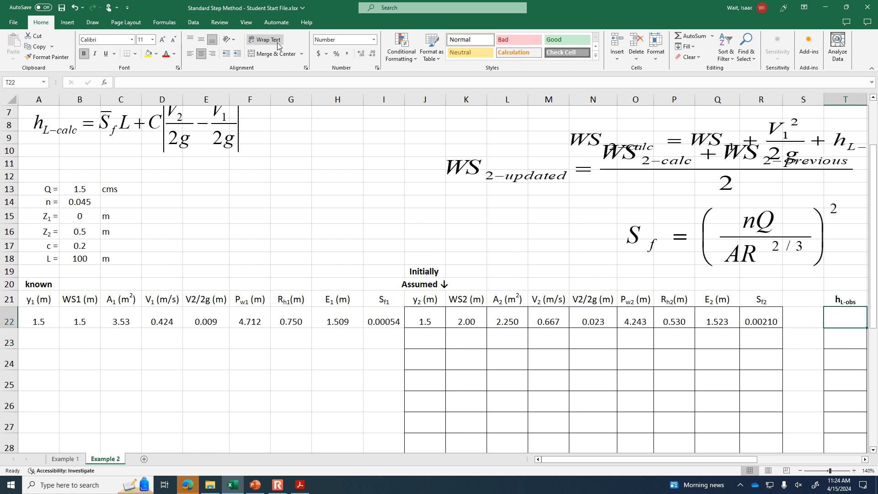
pyautogui.scroll(2, 386, 196)
pyautogui.moveTo(127, 158); pyautogui.dragTo(465, 323)
pyautogui.moveTo(712, 319); pyautogui.dragTo(730, 165)
pyautogui.click(850, 401)
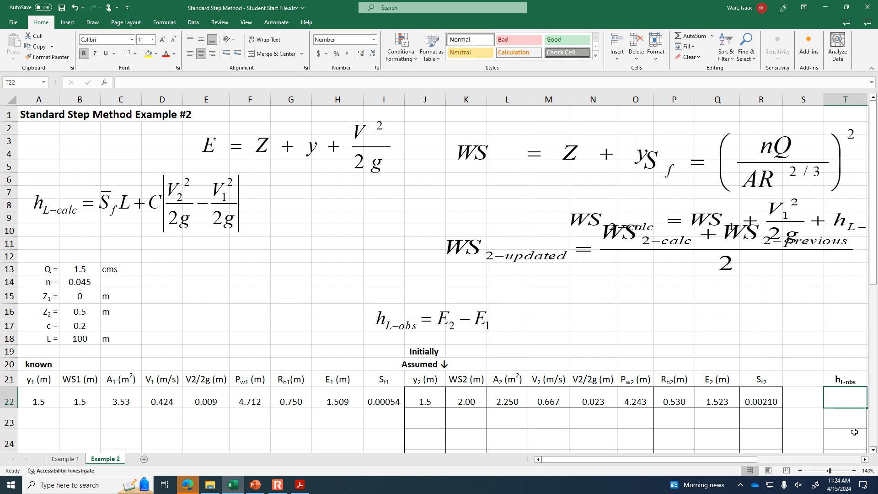
pyautogui.click(855, 470)
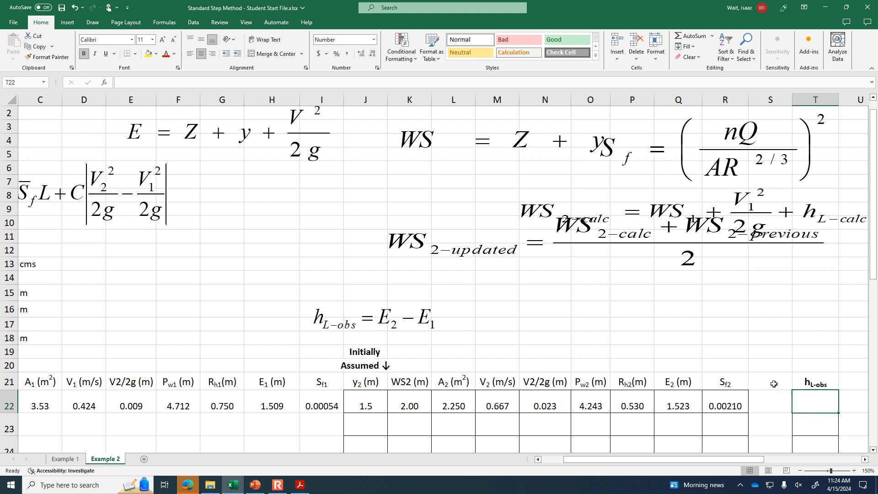
pyautogui.moveTo(667, 237); pyautogui.dragTo(675, 267)
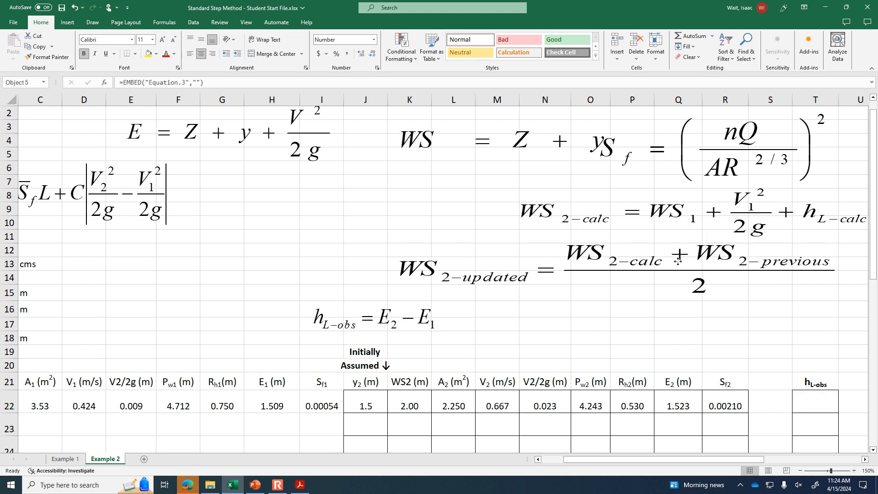
# - Narrow the empty column S and calculate the observed head loss hL-obs in cell T22 with the formula =Q22-H22
pyautogui.moveTo(792, 99); pyautogui.dragTo(773, 100)
pyautogui.click(782, 389)
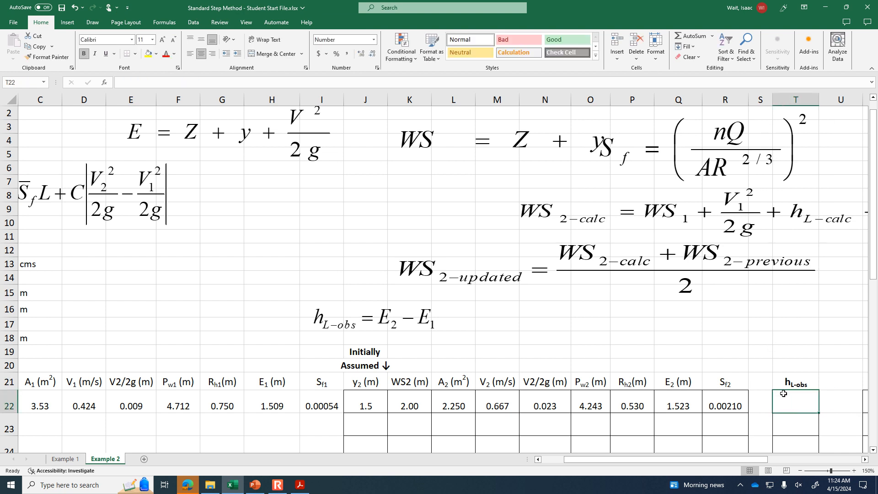
pyautogui.write('=')
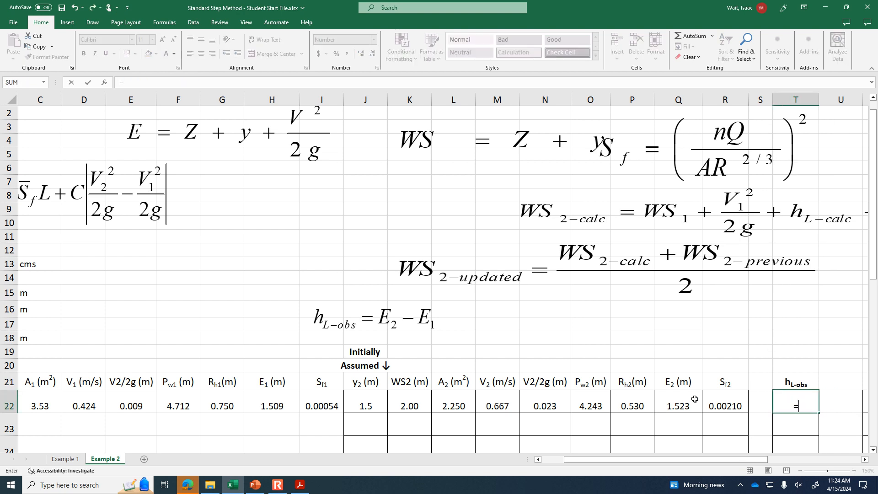
pyautogui.click(681, 406)
pyautogui.write('-')
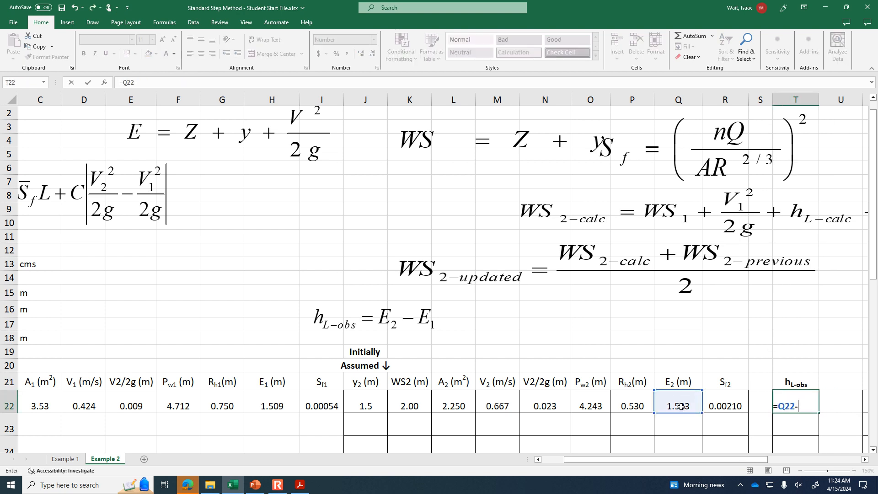
pyautogui.click(270, 404)
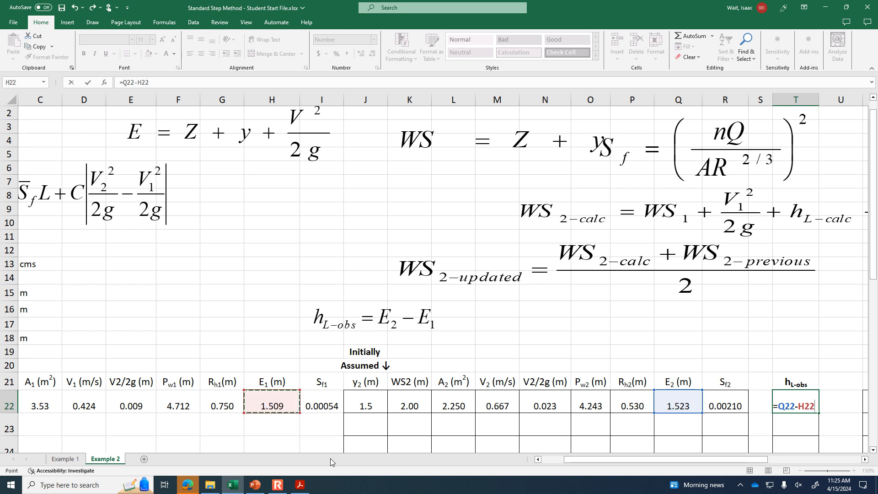
pyautogui.press('Return')
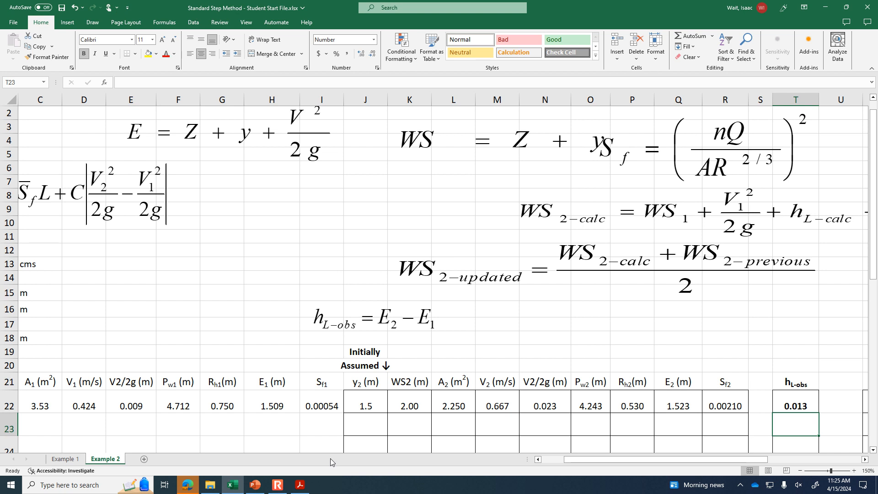
# - Narrow the empty column U and calculate the average friction slope Sf-bar in cell V22 with the formula =(I22+R22)/2
pyautogui.press('Right')
pyautogui.press('Right')
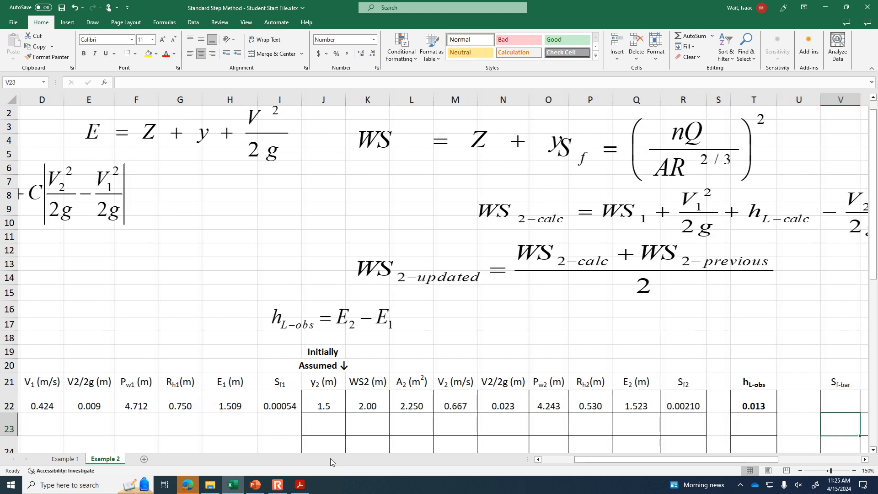
pyautogui.moveTo(819, 99); pyautogui.dragTo(800, 101)
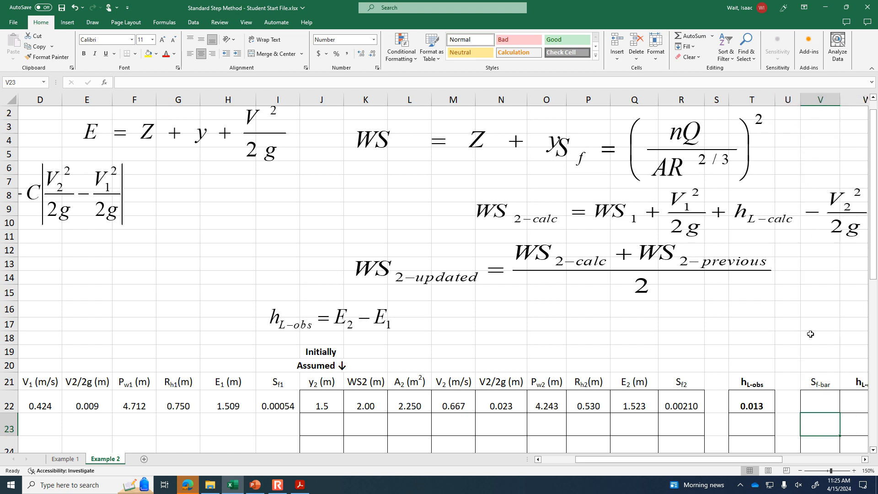
pyautogui.click(815, 399)
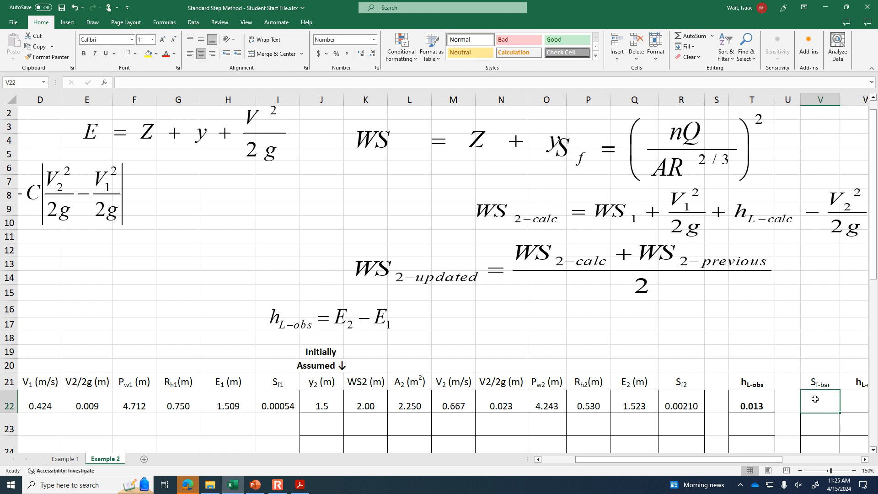
pyautogui.click(278, 407)
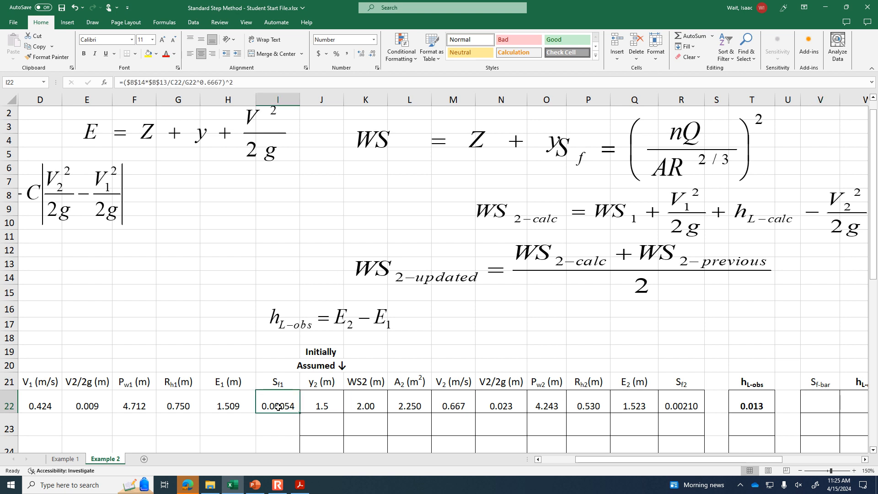
pyautogui.click(691, 408)
pyautogui.click(814, 404)
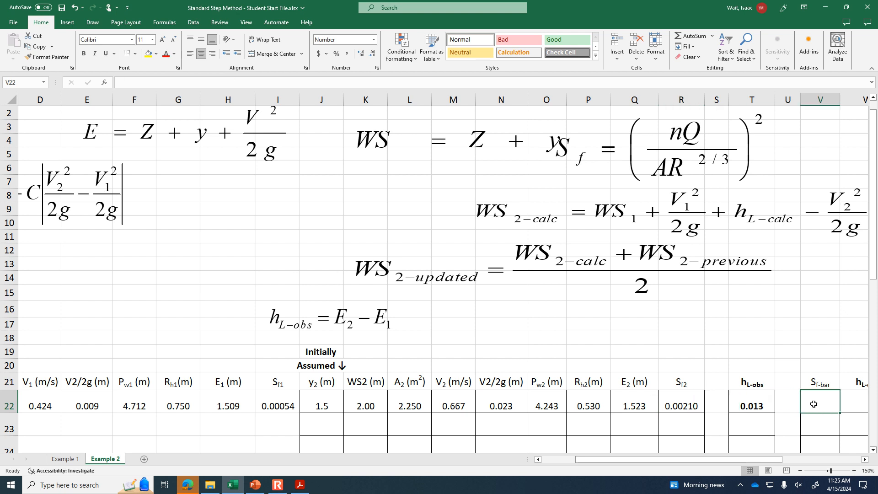
pyautogui.write('=(')
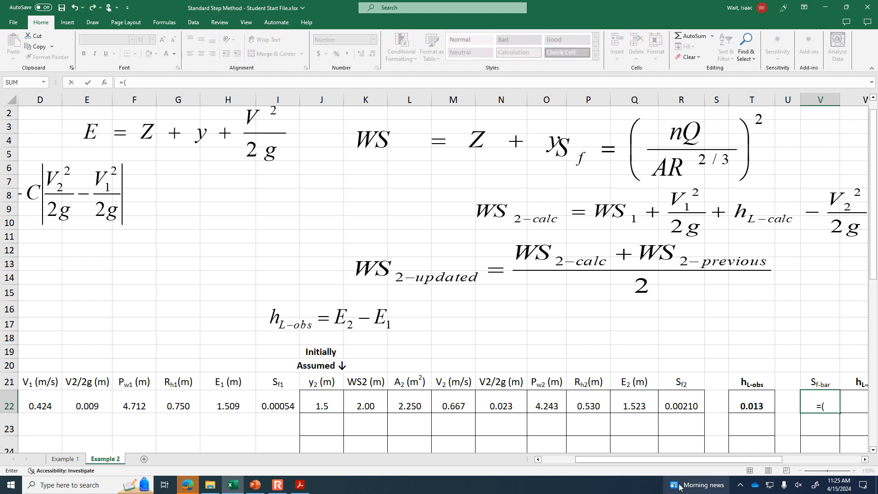
pyautogui.click(278, 402)
pyautogui.write('+')
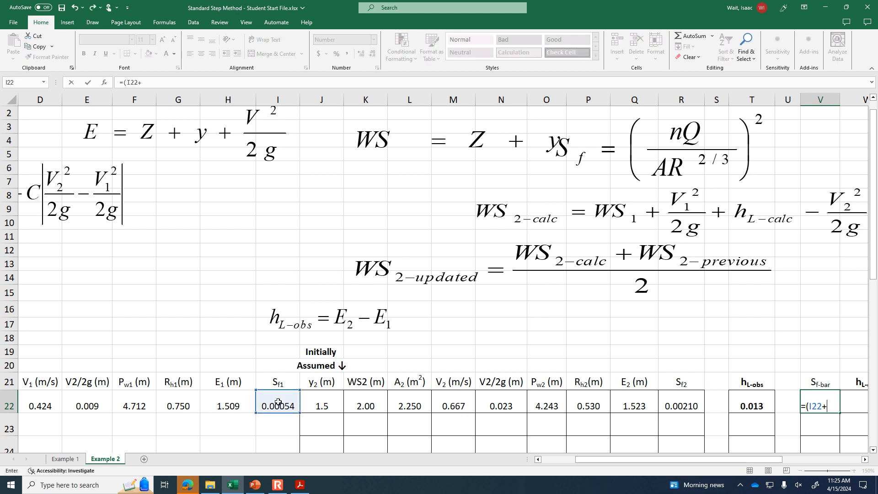
pyautogui.click(693, 404)
pyautogui.write(')/2')
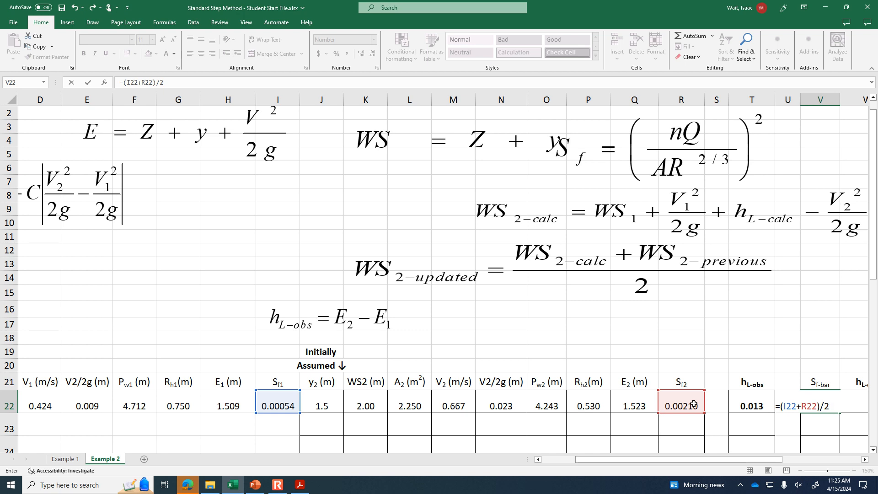
pyautogui.press('Return')
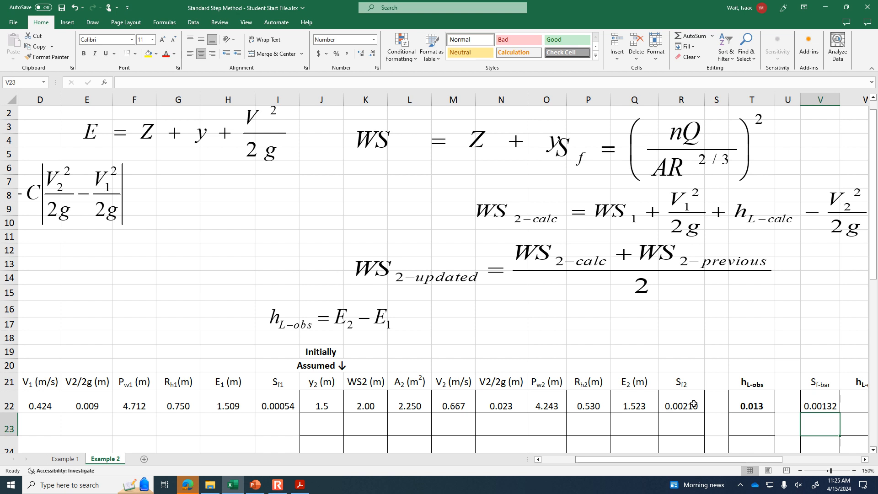
# - Move the hL-calc equation to just above the Sf-bar and hL-calc columns
pyautogui.click(865, 459)
pyautogui.click(865, 459)
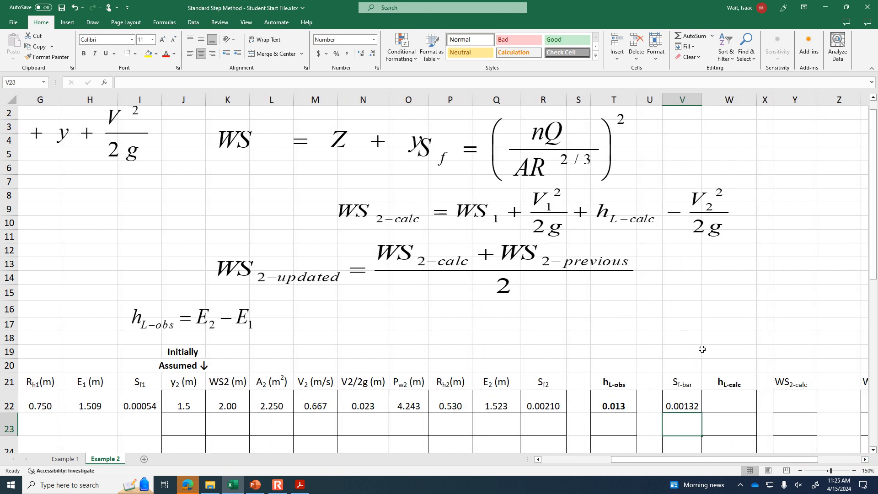
pyautogui.click(800, 471)
pyautogui.click(800, 470)
pyautogui.click(800, 470)
pyautogui.click(800, 471)
pyautogui.click(23, 179)
pyautogui.moveTo(22, 180); pyautogui.dragTo(661, 272)
pyautogui.click(853, 471)
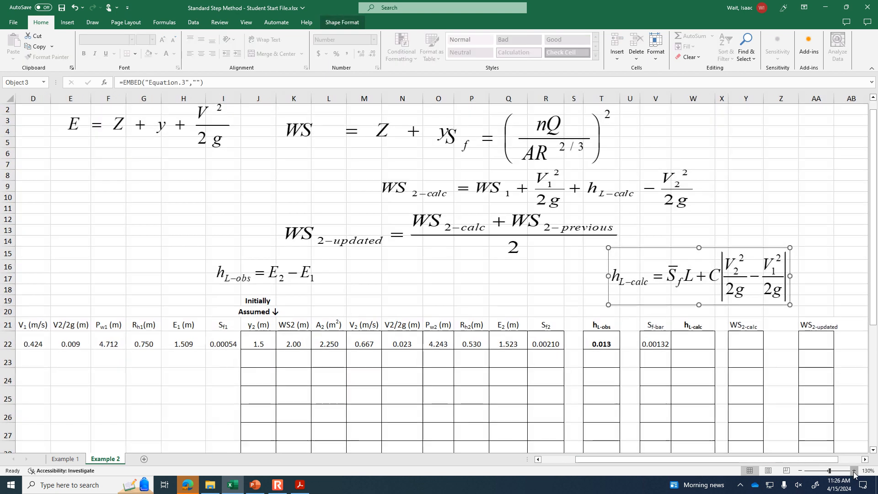
pyautogui.click(854, 470)
# - Start the calculated head loss hL-calc formula in cell W22 with the friction term =V22*$B$18
pyautogui.click(723, 347)
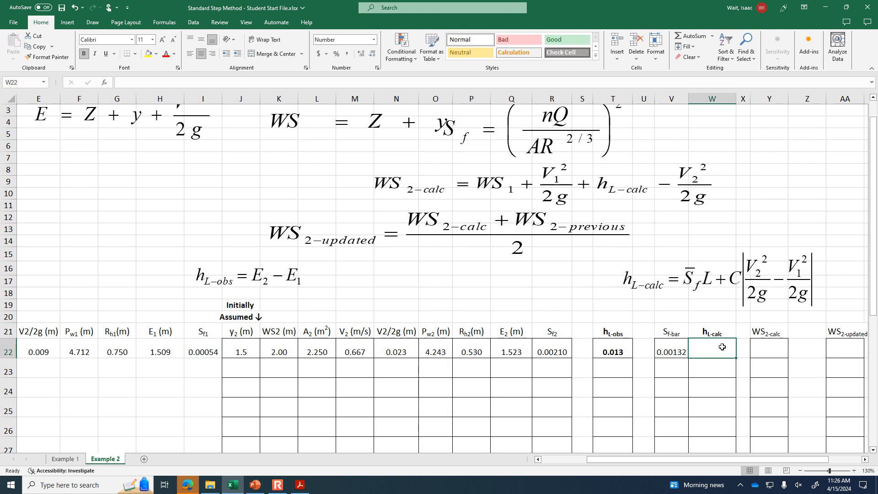
pyautogui.write('=')
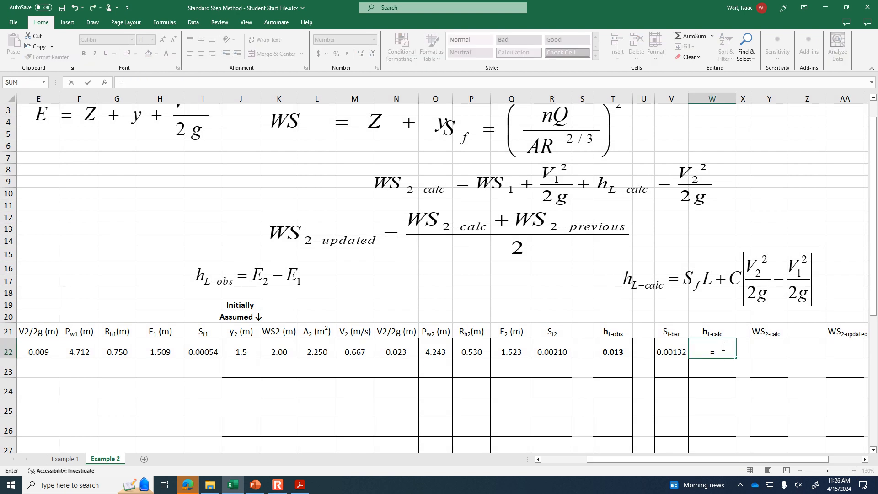
pyautogui.click(676, 348)
pyautogui.write('*')
pyautogui.moveTo(773, 459); pyautogui.dragTo(662, 454)
pyautogui.click(68, 293)
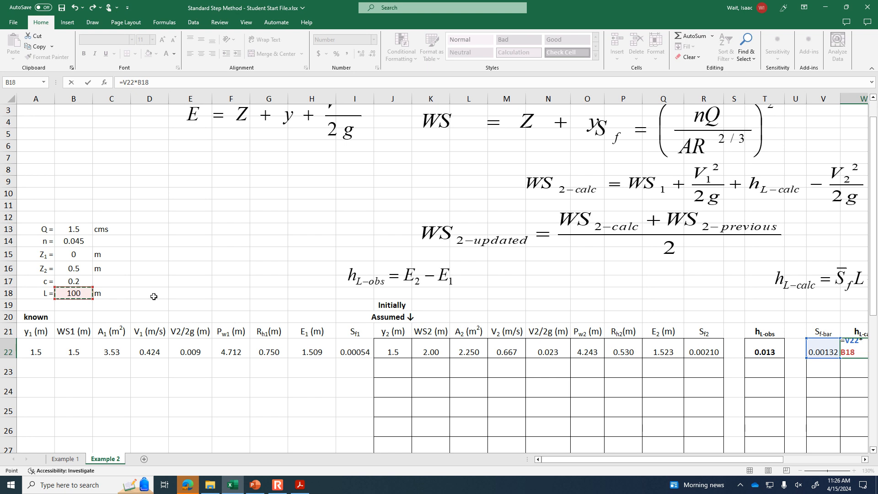
pyautogui.press('F4')
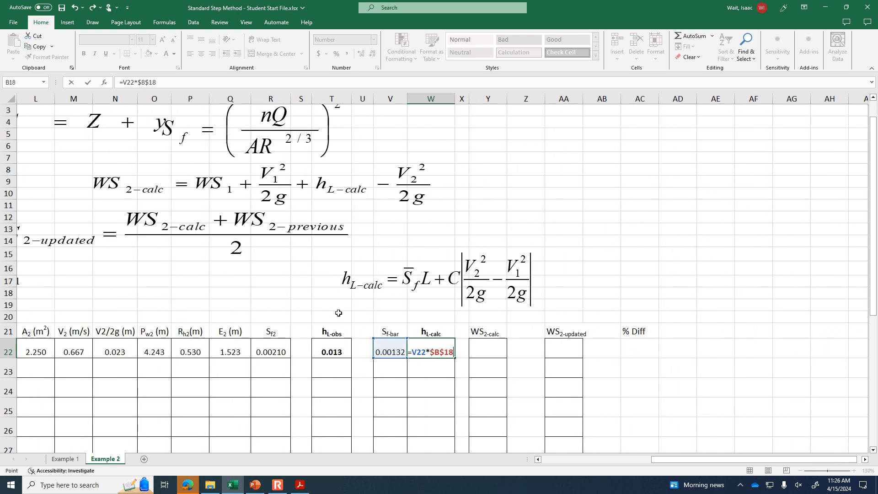
# - Complete the hL-calc formula in W22 by adding the velocity head loss term +$B$17*ABS(N22-E22)
pyautogui.write('+')
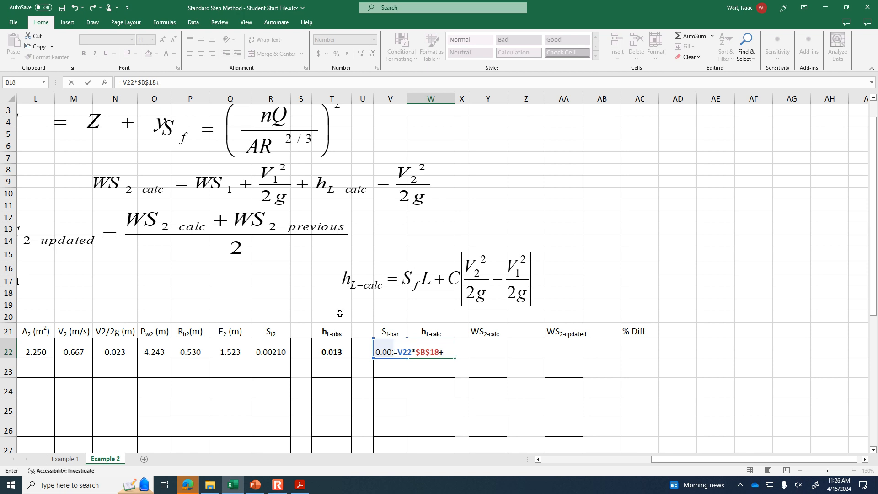
pyautogui.moveTo(660, 463); pyautogui.dragTo(550, 463)
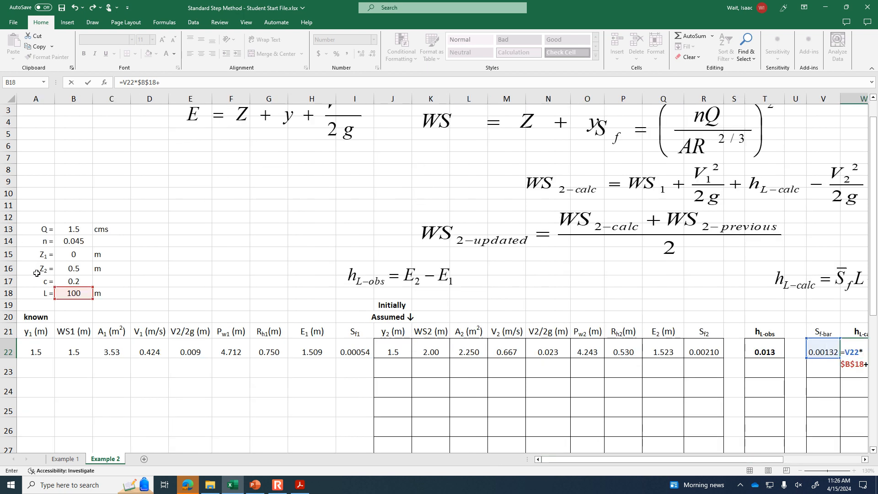
pyautogui.click(69, 281)
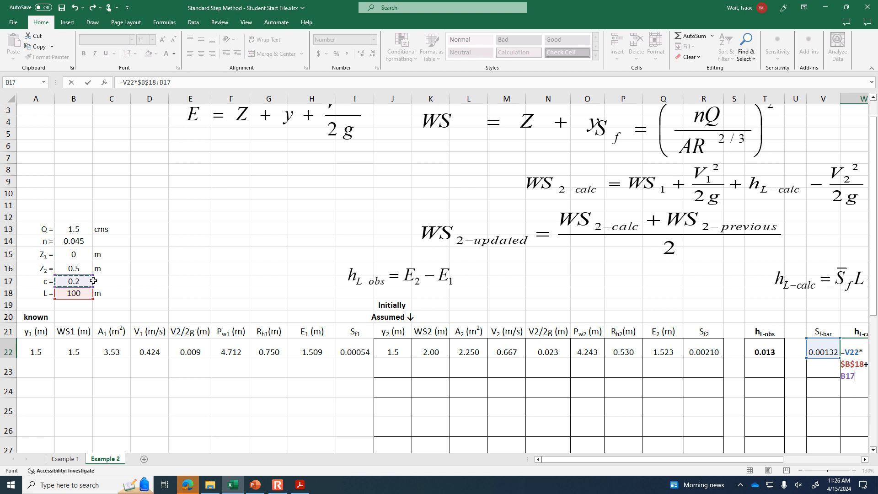
pyautogui.press('F4')
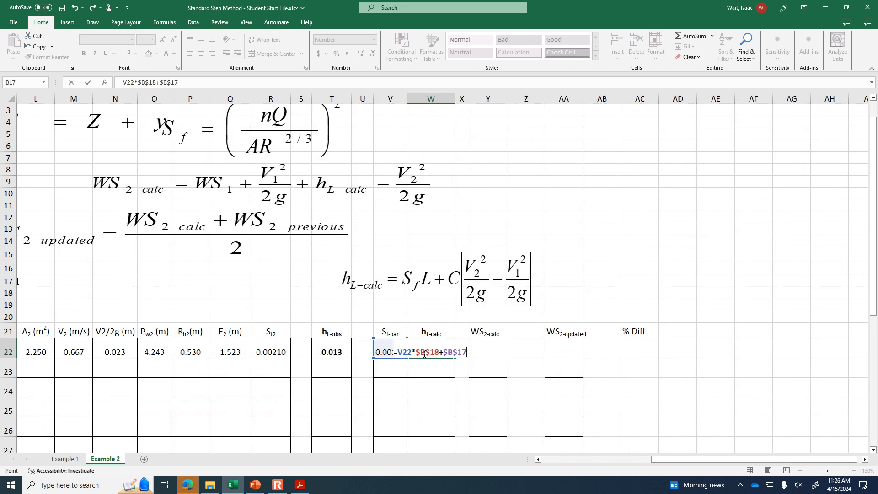
pyautogui.write('*')
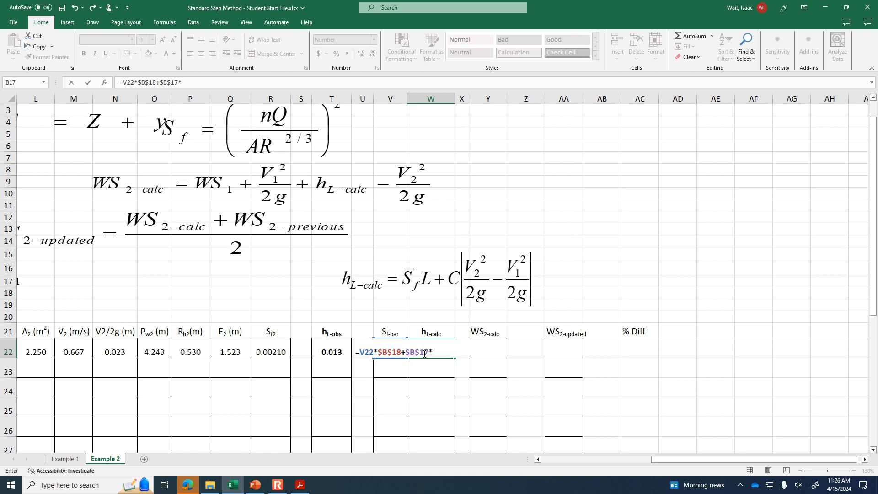
pyautogui.write('abs(')
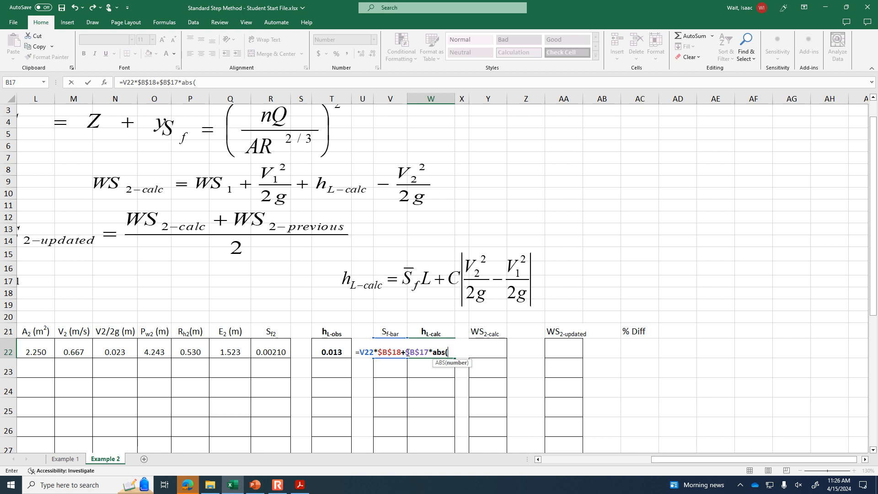
pyautogui.click(113, 349)
pyautogui.write('-')
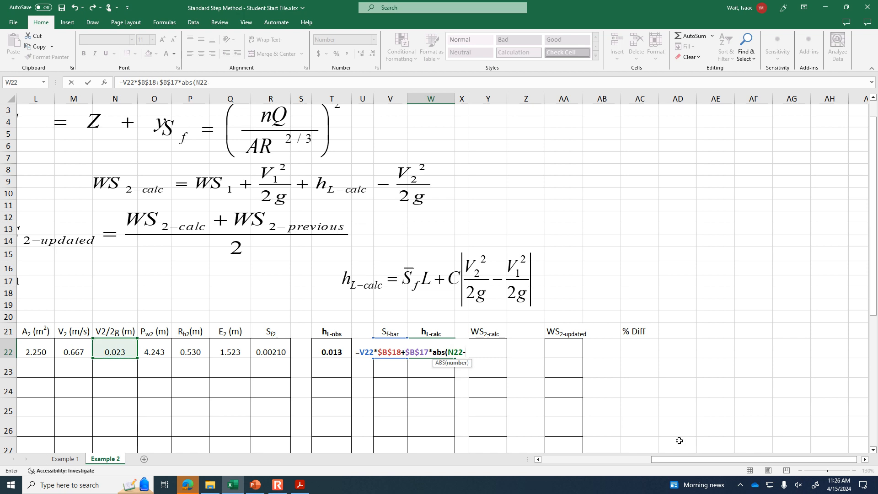
pyautogui.moveTo(724, 461); pyautogui.dragTo(583, 464)
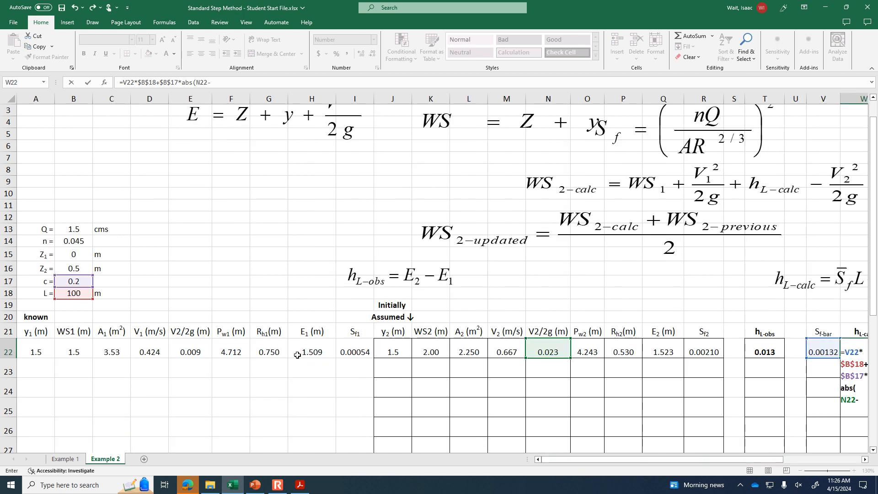
pyautogui.click(153, 352)
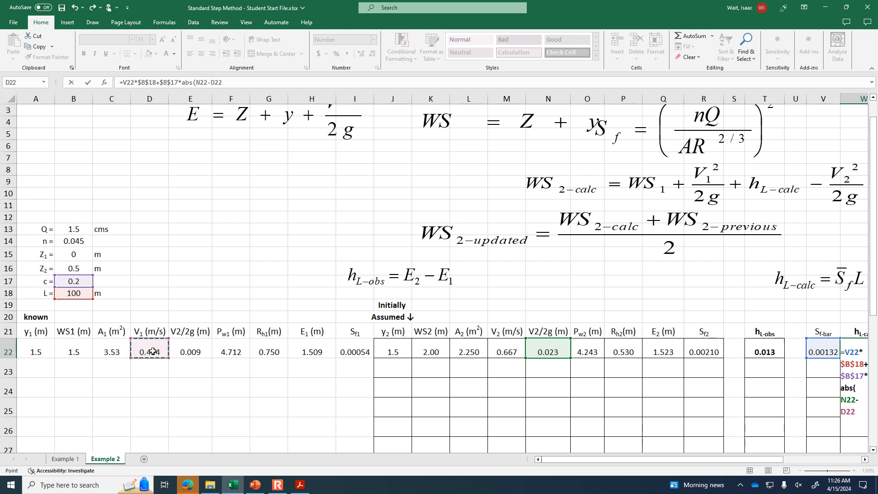
pyautogui.click(192, 352)
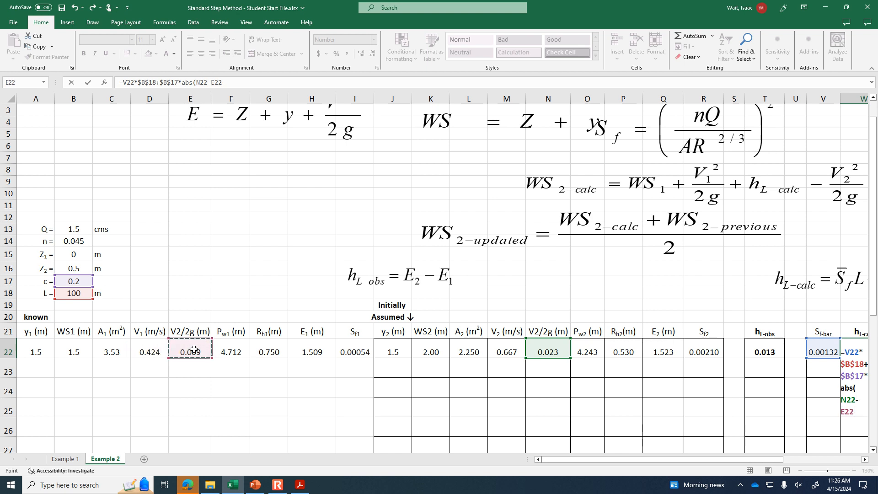
pyautogui.write(')')
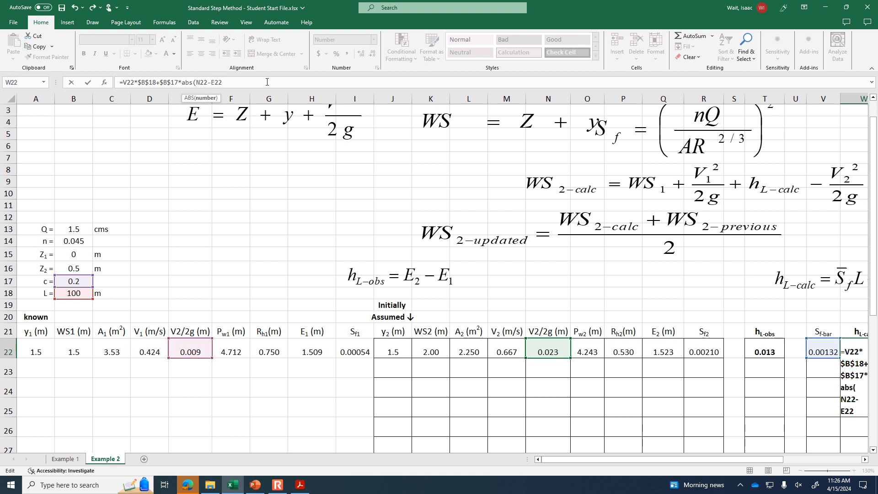
pyautogui.click(267, 82)
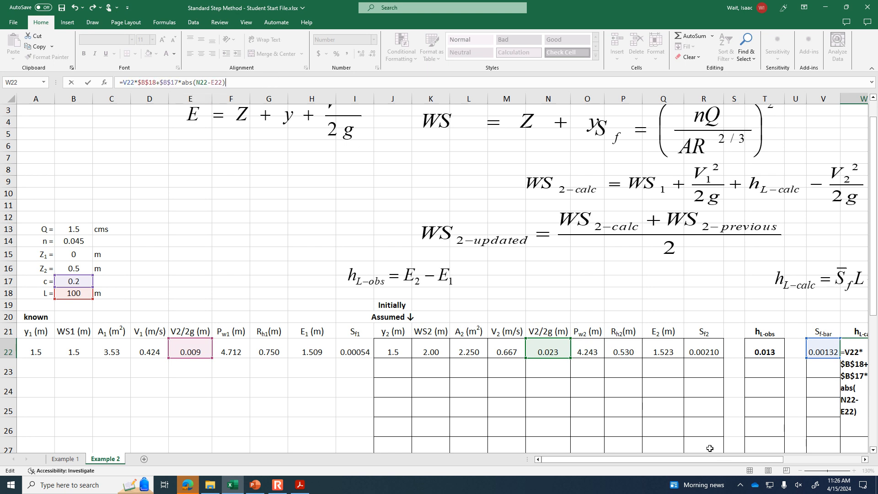
pyautogui.moveTo(742, 459); pyautogui.dragTo(806, 461)
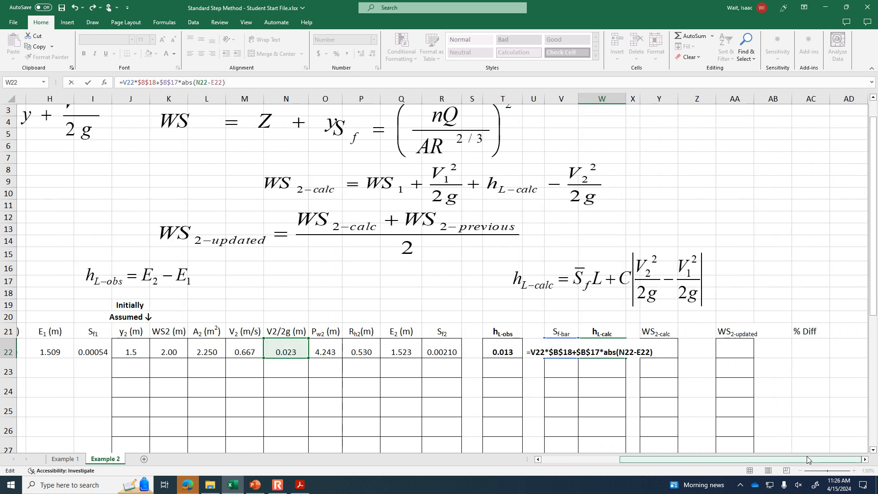
pyautogui.press('Return')
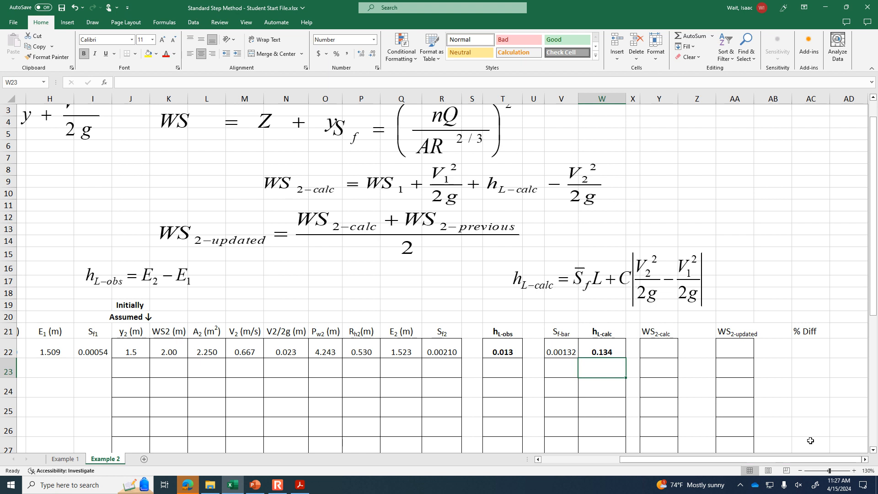
# - Move the hL-calc equation up out of the way and place the WS2-calc equation just above the WS2-calc column
pyautogui.click(657, 344)
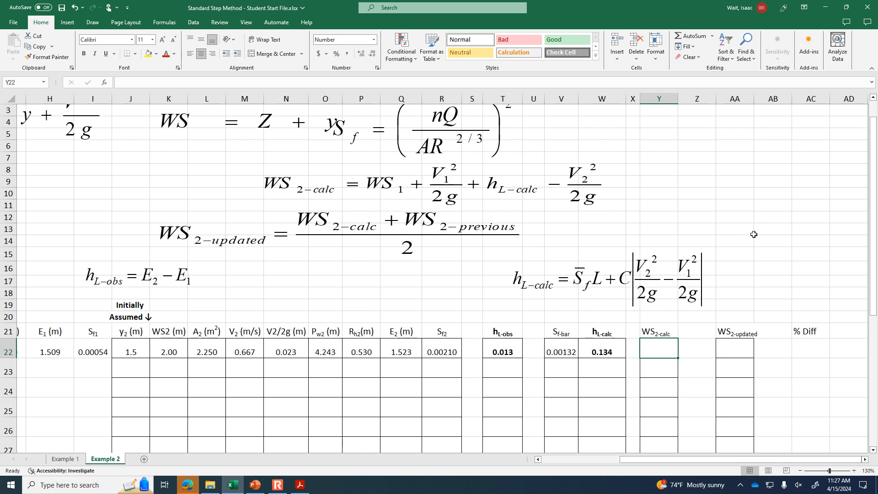
pyautogui.moveTo(629, 295); pyautogui.dragTo(741, 203)
pyautogui.moveTo(451, 192); pyautogui.dragTo(588, 302)
pyautogui.moveTo(634, 294); pyautogui.dragTo(633, 288)
# - Calculate the section 2 water surface WS2-calc in cell Y22 with the formula =B22+E22+W22-N22
pyautogui.click(664, 349)
pyautogui.write('=')
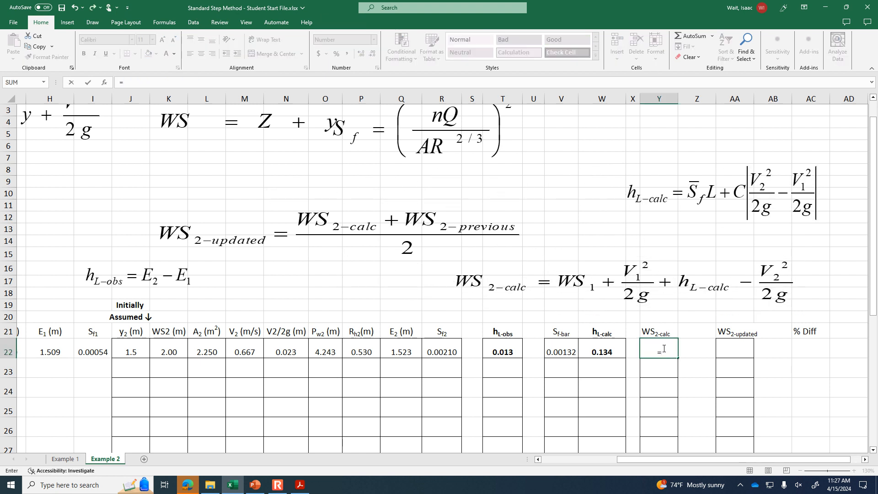
pyautogui.moveTo(622, 460); pyautogui.dragTo(713, 460)
pyautogui.click(60, 355)
pyautogui.write('+')
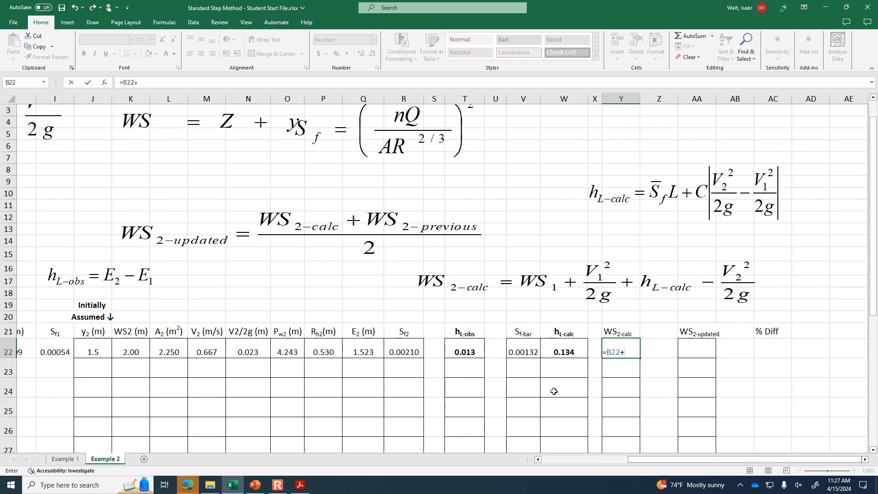
pyautogui.moveTo(693, 459); pyautogui.dragTo(589, 460)
pyautogui.click(186, 350)
pyautogui.moveTo(602, 459); pyautogui.dragTo(767, 460)
pyautogui.write('+')
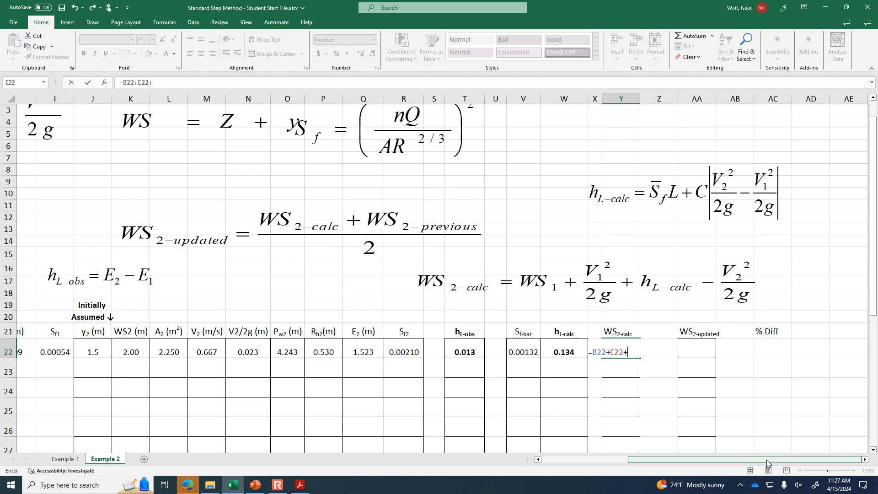
pyautogui.click(556, 350)
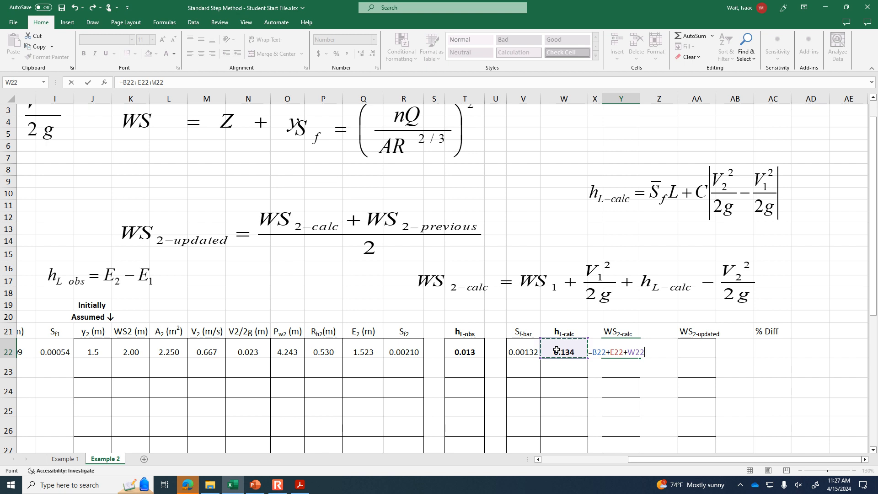
pyautogui.write('-')
pyautogui.click(253, 352)
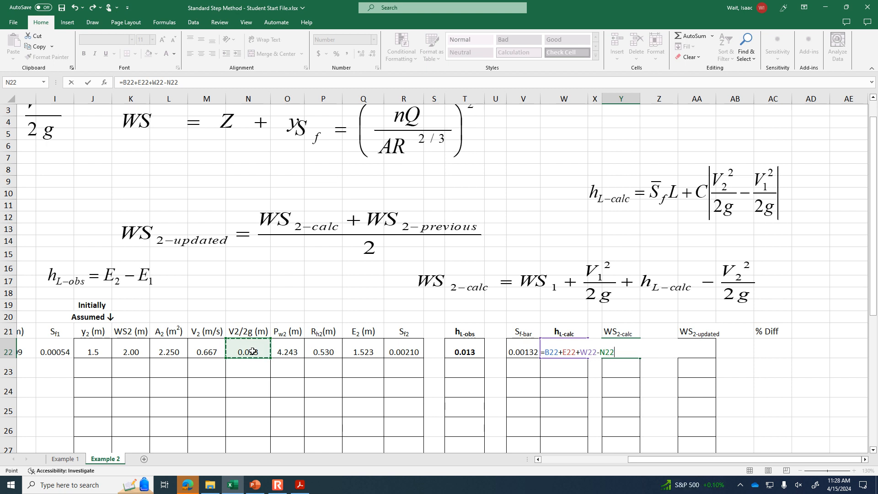
pyautogui.press('Return')
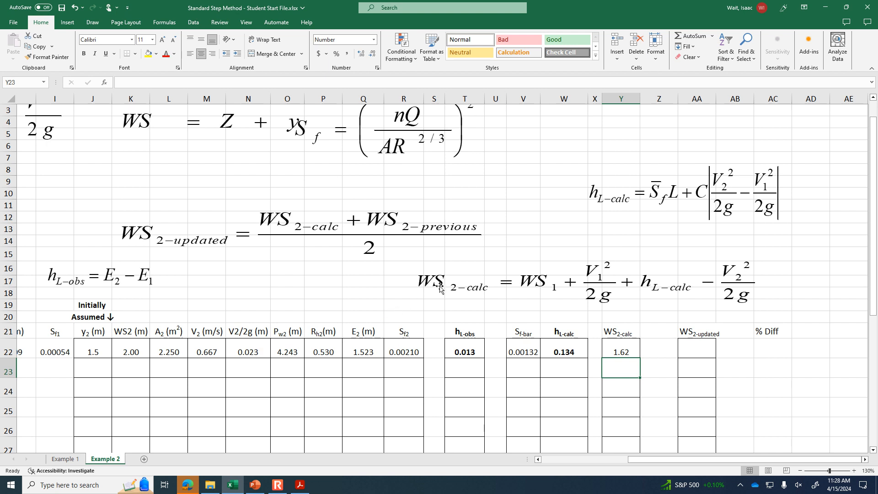
# - Resize the WS2-calc equation object to make it narrower
pyautogui.click(422, 298)
pyautogui.moveTo(414, 305)
pyautogui.mouseDown()
pyautogui.moveTo(443, 306)
pyautogui.moveTo(397, 304)
pyautogui.moveTo(427, 304)
pyautogui.mouseUp()
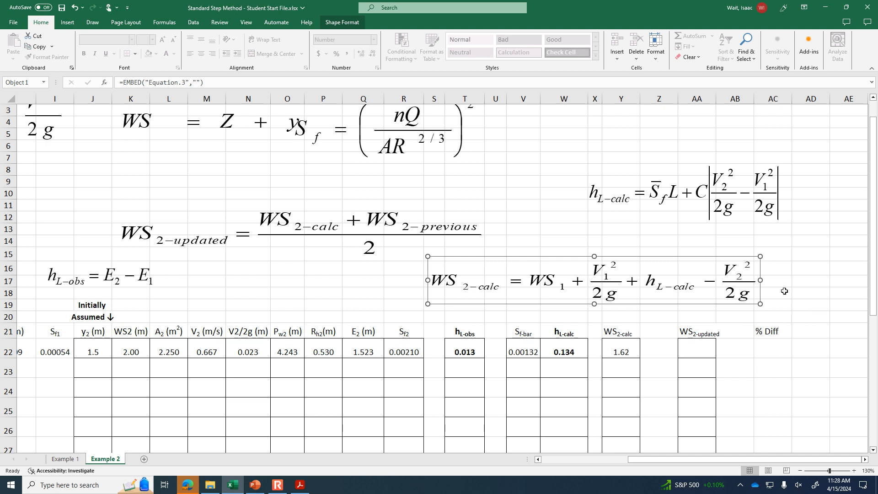
pyautogui.moveTo(760, 280); pyautogui.dragTo(737, 279)
pyautogui.click(765, 279)
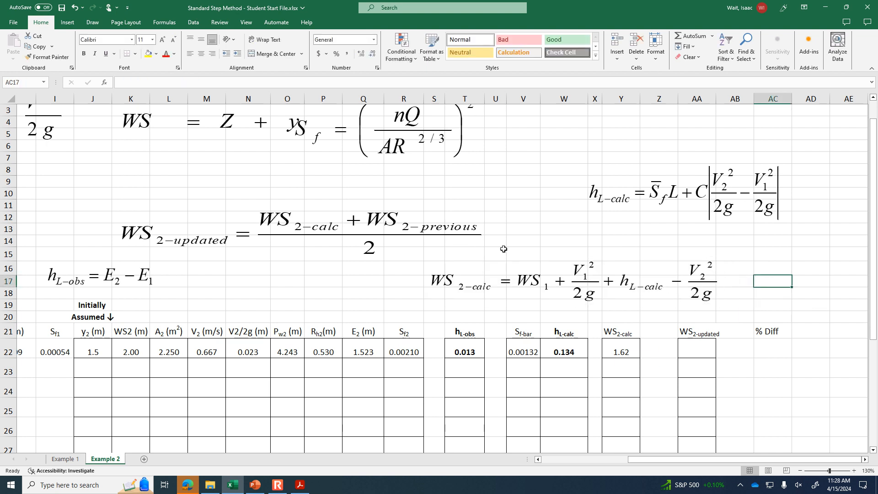
# - Move the WS2-calc equation up beside the hL-calc equation and place the WS2-updated equation just above the WS2-updated column
pyautogui.moveTo(617, 278); pyautogui.dragTo(616, 278)
pyautogui.moveTo(316, 233); pyautogui.dragTo(791, 296)
pyautogui.moveTo(495, 290); pyautogui.dragTo(320, 216)
pyautogui.moveTo(719, 290); pyautogui.dragTo(571, 270)
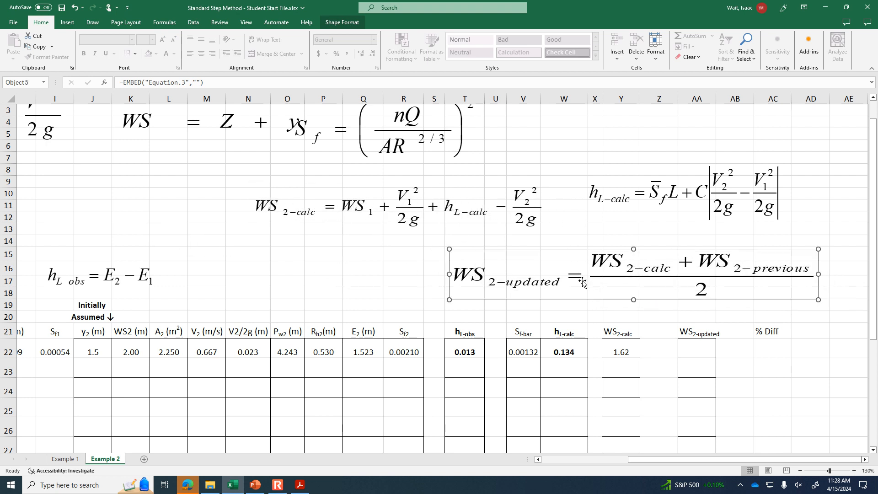
# - Calculate the updated water surface WS2-updated in cell AA22 with the formula =(Y22+K22)/2
pyautogui.click(706, 350)
pyautogui.write('=(')
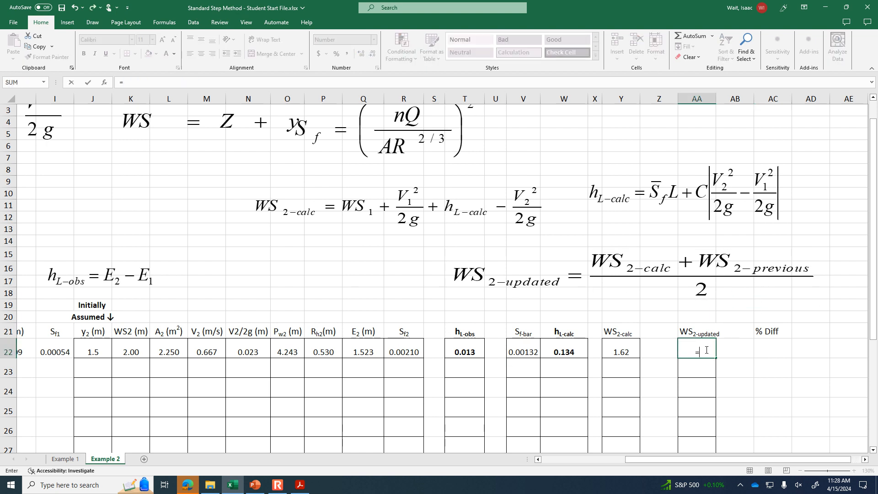
pyautogui.click(620, 351)
pyautogui.write('+')
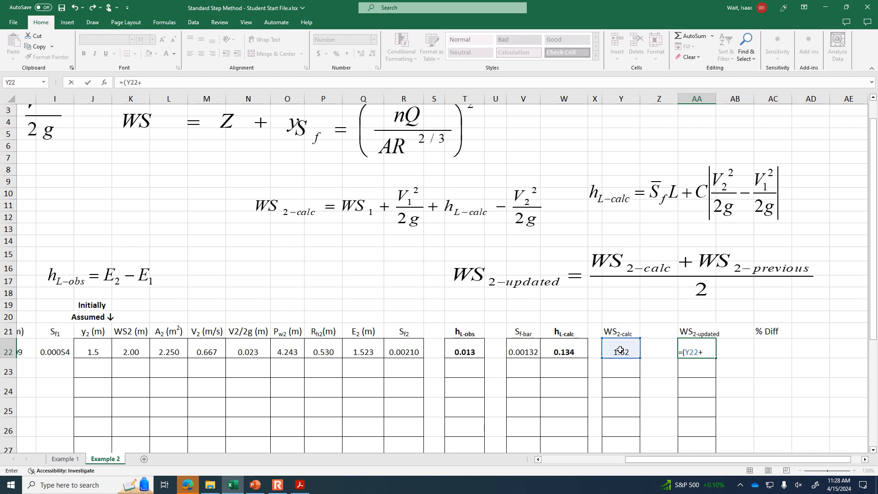
pyautogui.click(122, 350)
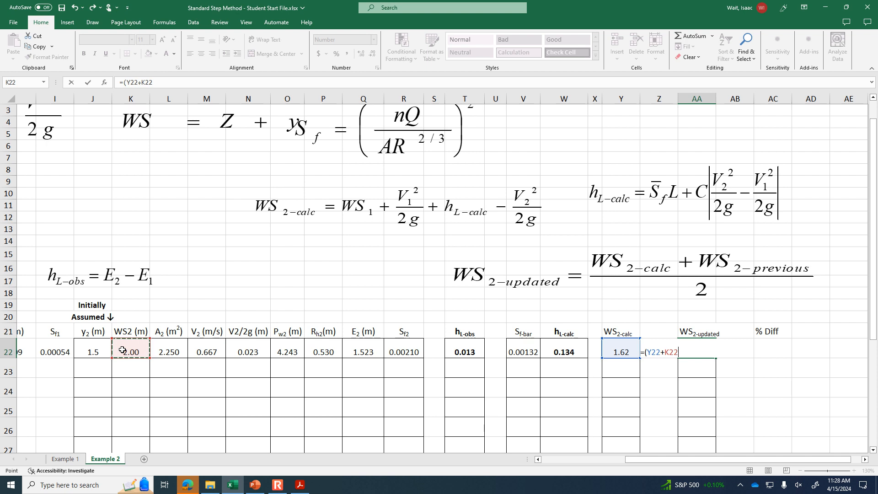
pyautogui.write(')/2')
pyautogui.press('Return')
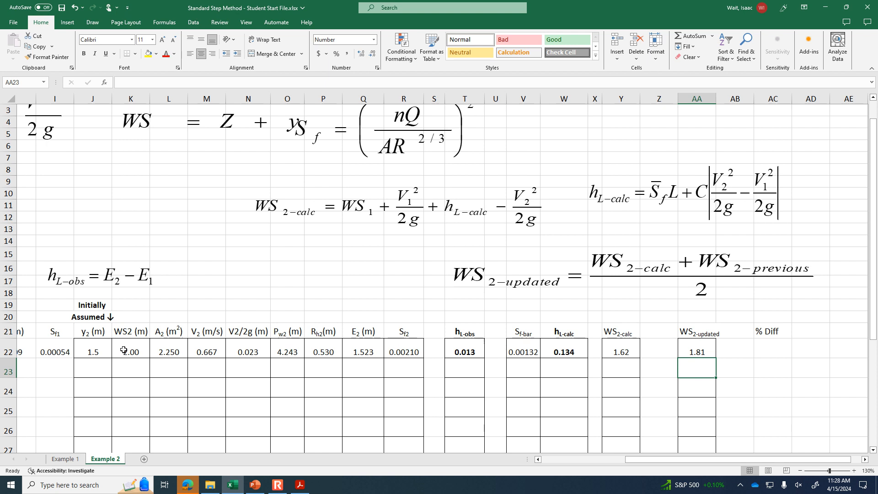
# - Calculate the percent difference in cell AC22 with the formula =(AA22-K22)/AA22*100
pyautogui.click(776, 344)
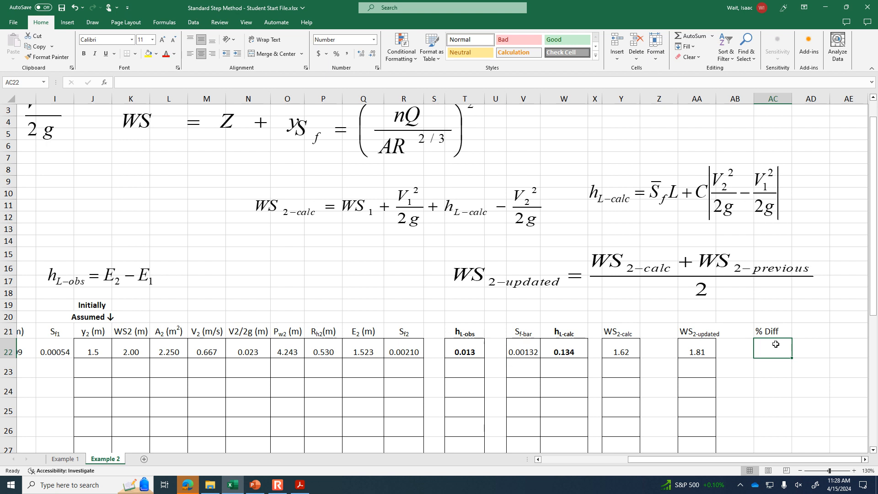
pyautogui.write('=(')
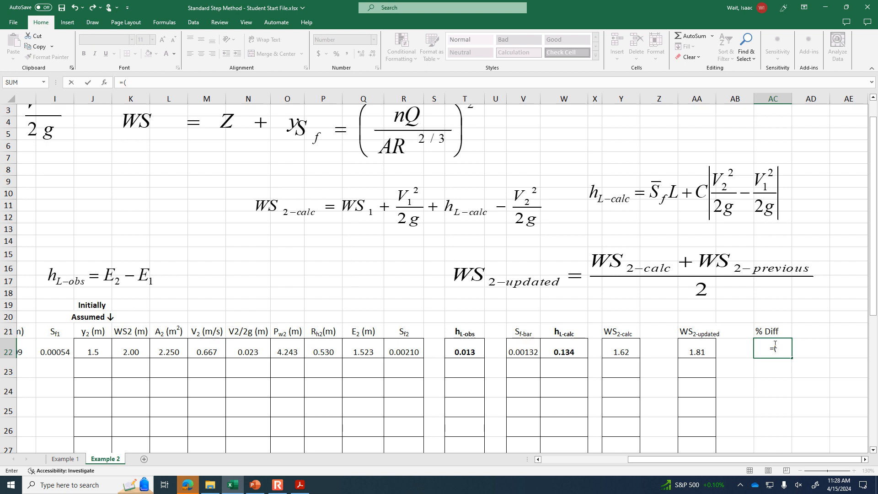
pyautogui.click(694, 351)
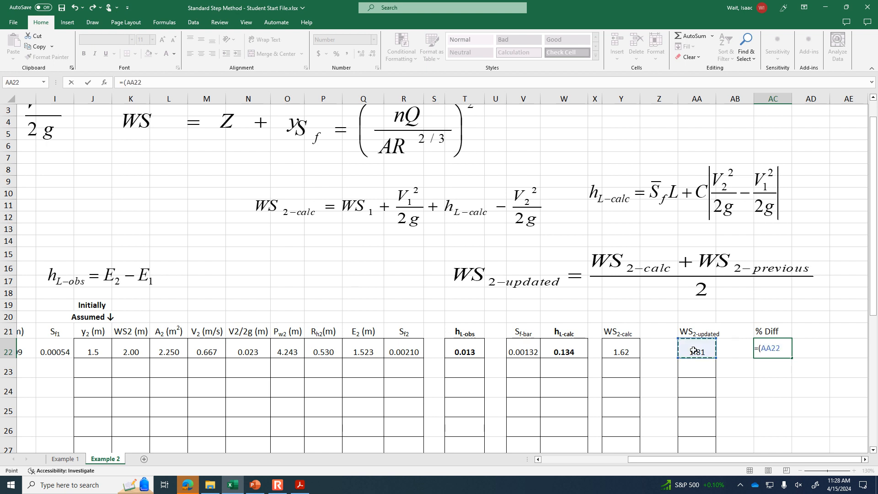
pyautogui.write('-')
pyautogui.click(135, 352)
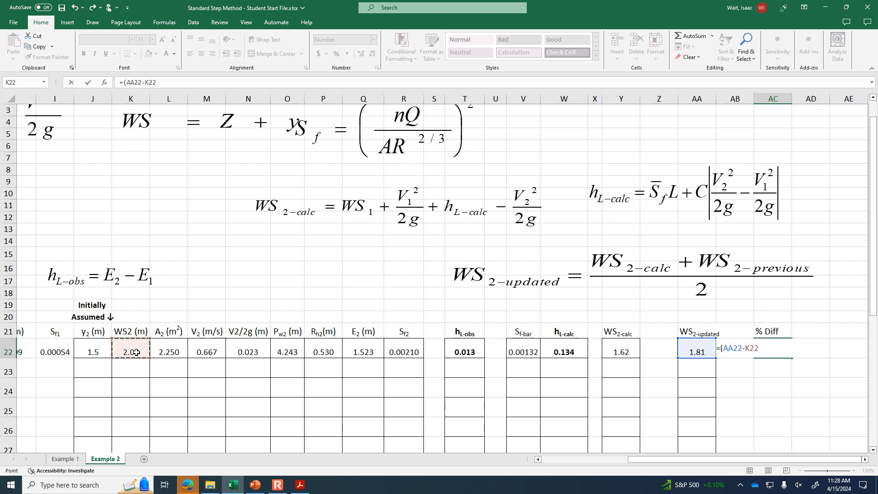
pyautogui.write(')/')
pyautogui.click(696, 349)
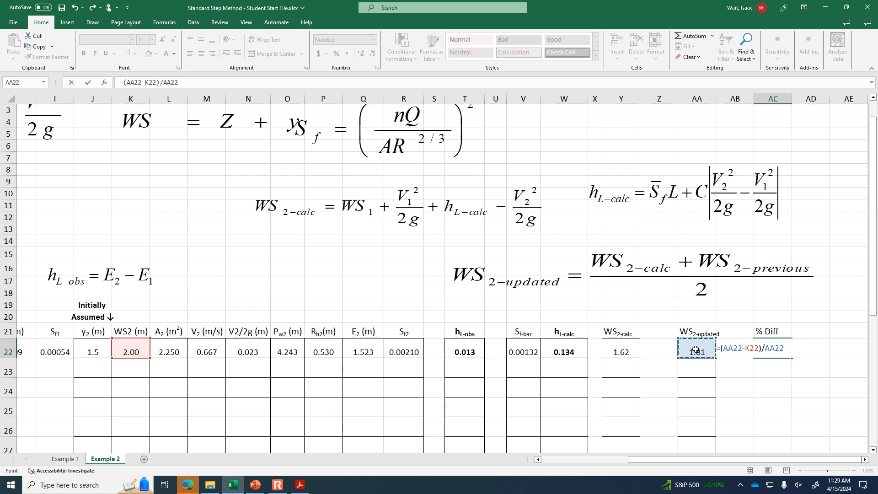
pyautogui.write('*10')
pyautogui.press('Return')
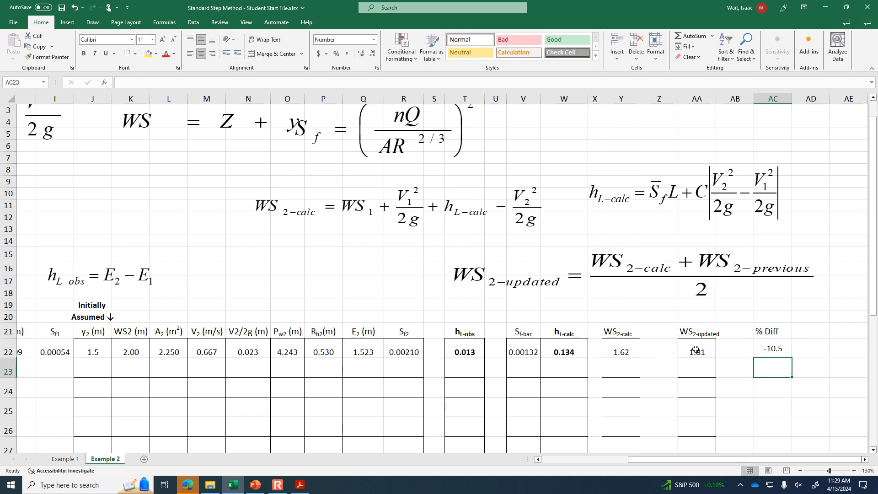
# - Review the first iteration's percent difference, compare WS2-updated with the assumed WS2, and compare hL-obs with hL-calc in row 22
pyautogui.click(783, 346)
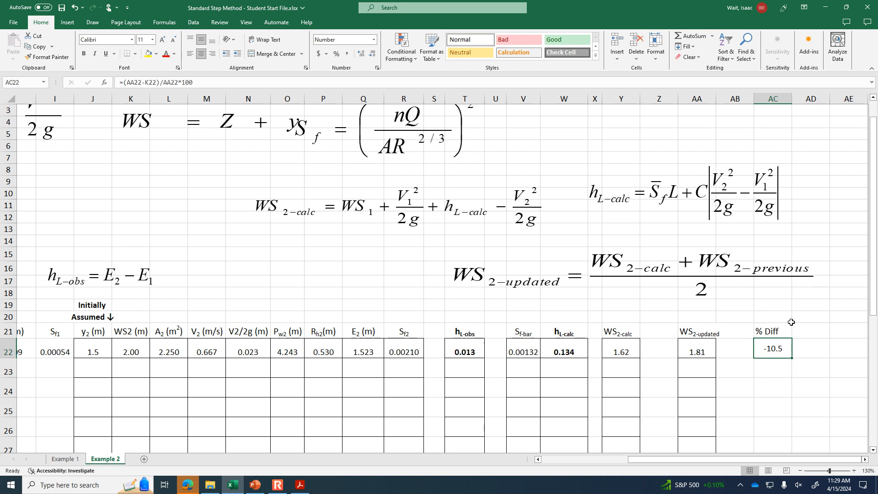
pyautogui.click(701, 343)
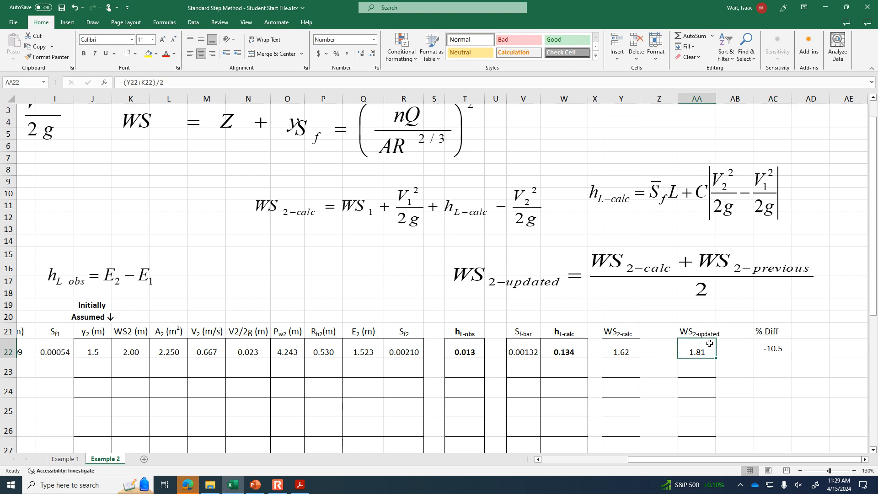
pyautogui.click(137, 347)
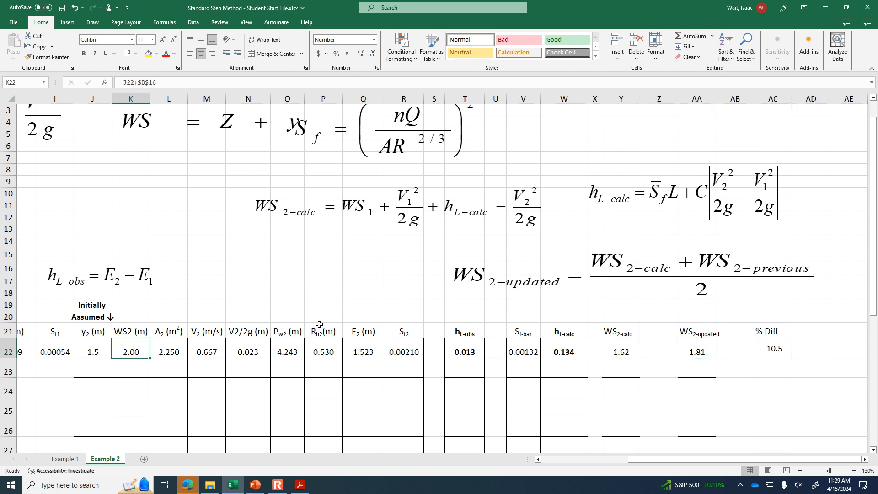
pyautogui.moveTo(704, 461)
pyautogui.mouseDown()
pyautogui.moveTo(666, 462)
pyautogui.moveTo(716, 462)
pyautogui.mouseUp()
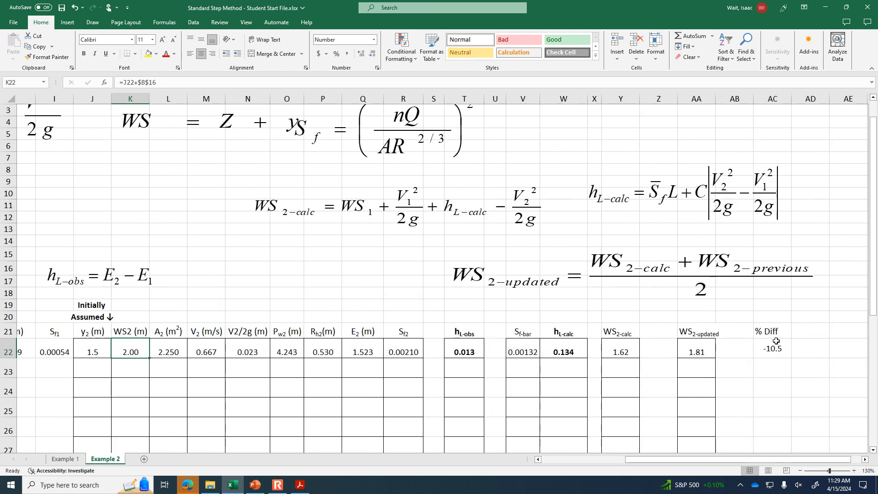
pyautogui.moveTo(813, 460); pyautogui.dragTo(763, 460)
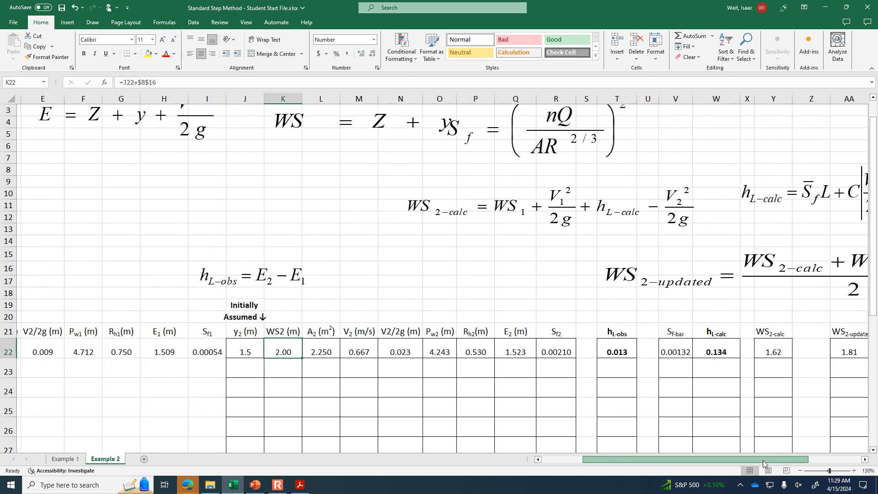
pyautogui.click(622, 352)
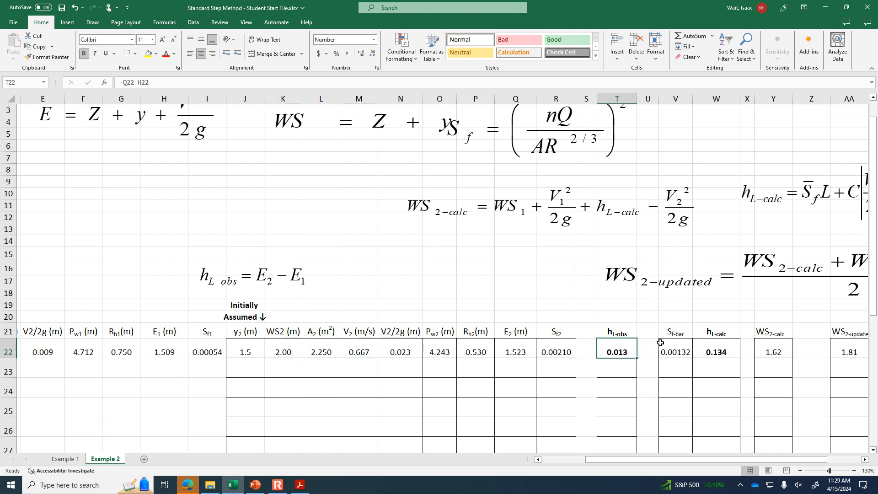
pyautogui.click(713, 346)
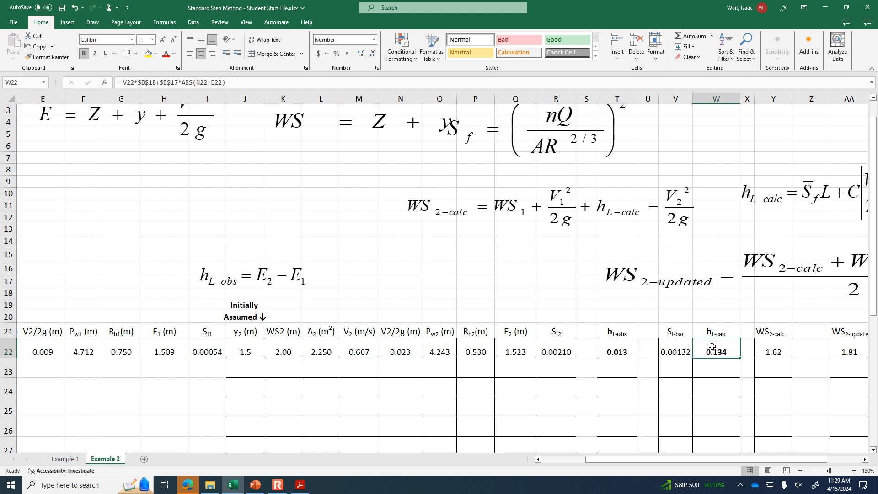
# - Enter the known section 1 depth y1 of 1.5 m in cells A23 through A27 for the further iterations
pyautogui.moveTo(668, 459); pyautogui.dragTo(561, 462)
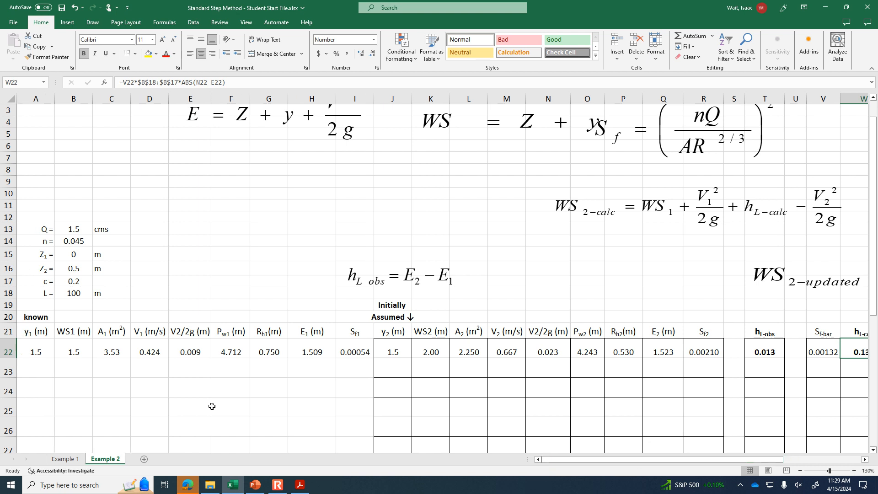
pyautogui.click(46, 352)
pyautogui.click(75, 351)
pyautogui.click(103, 351)
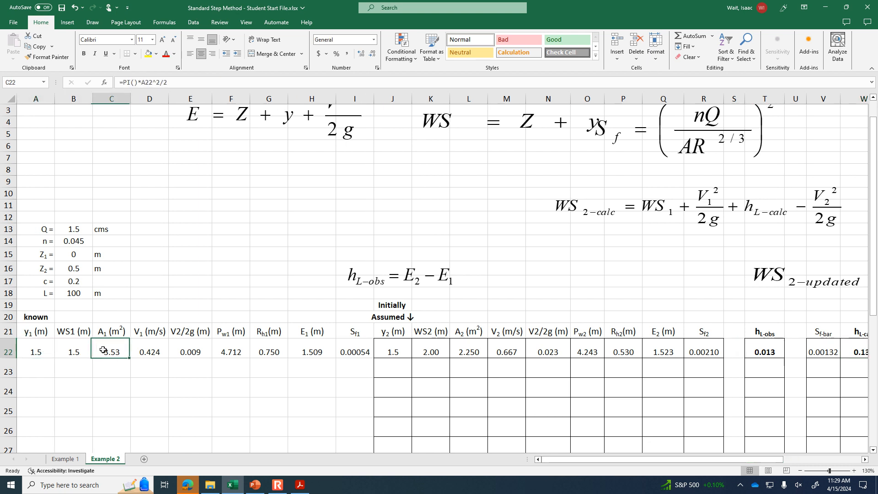
pyautogui.click(53, 349)
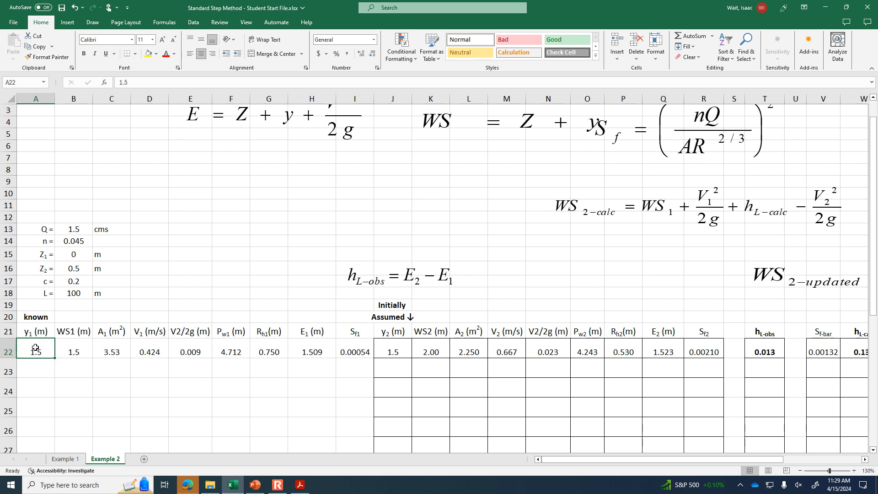
pyautogui.click(47, 372)
pyautogui.write('1.5')
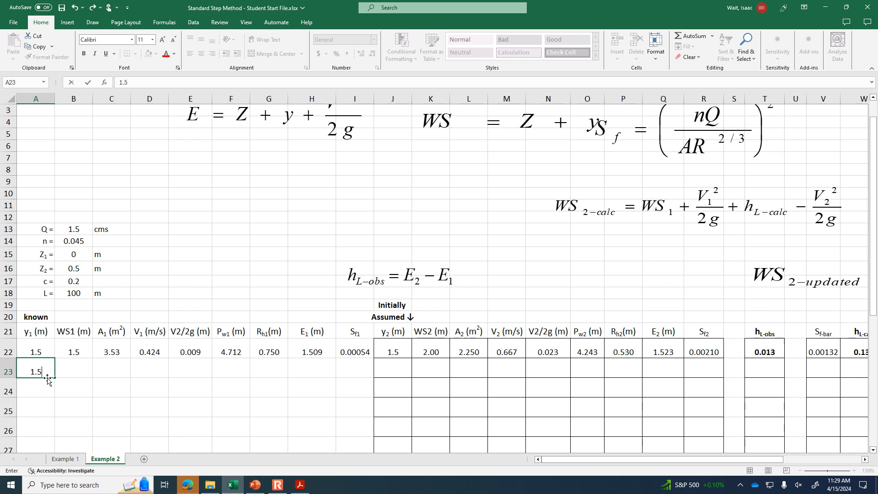
pyautogui.press('Return')
pyautogui.write('1.5')
pyautogui.press('Return')
pyautogui.write('1.5')
pyautogui.press('Return')
pyautogui.write('1.5')
pyautogui.press('Return')
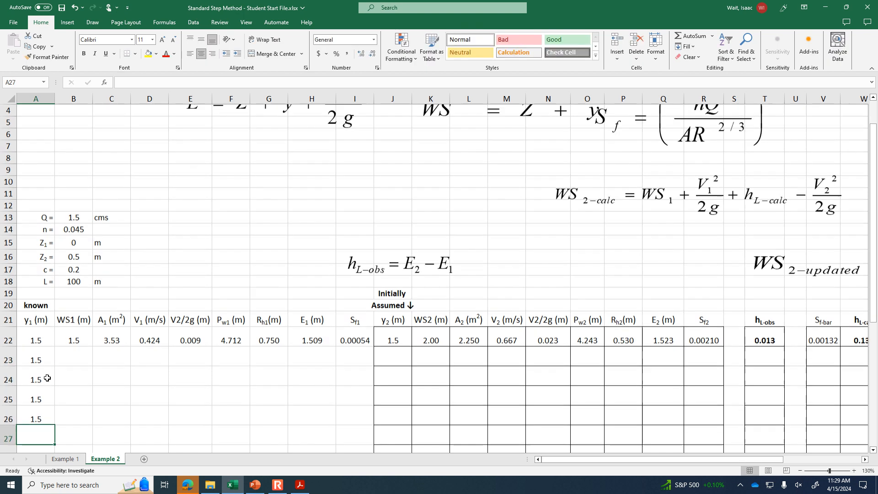
pyautogui.write('1.')
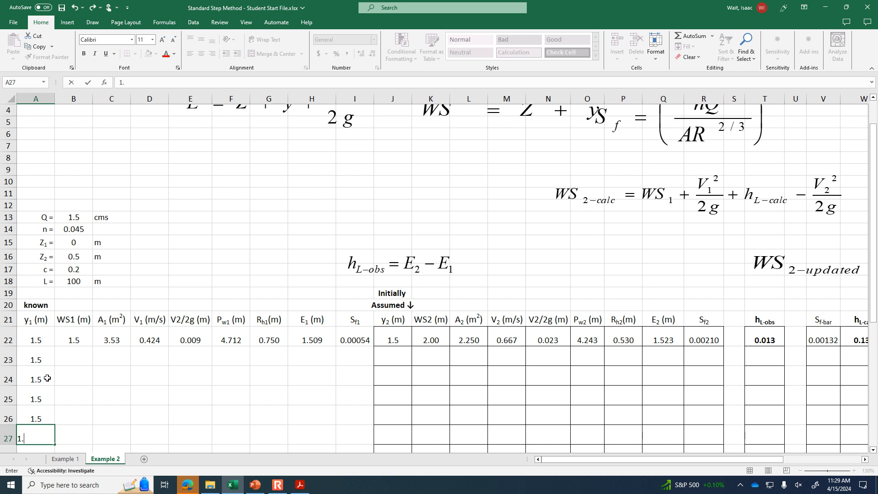
pyautogui.press('Return')
pyautogui.press('Up')
pyautogui.write('1.')
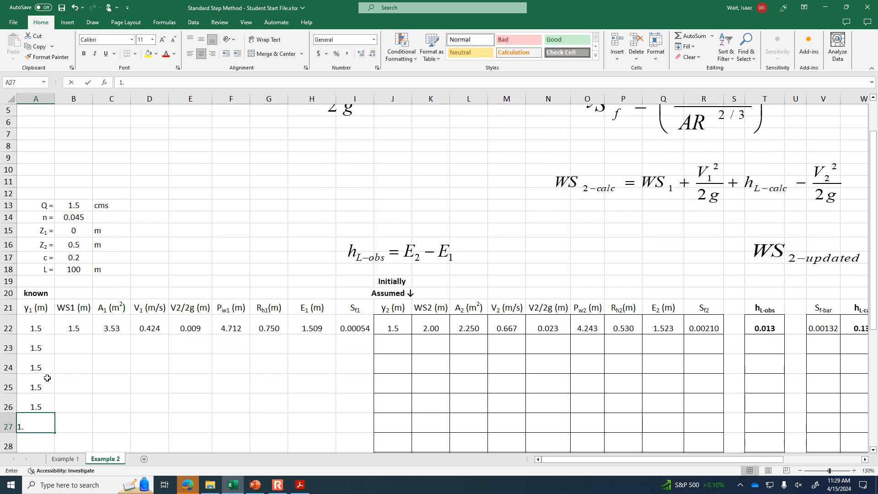
pyautogui.press('Up')
# - Copy the section 1 formulas in B22:I22 down through row 27
pyautogui.moveTo(73, 328); pyautogui.dragTo(372, 428)
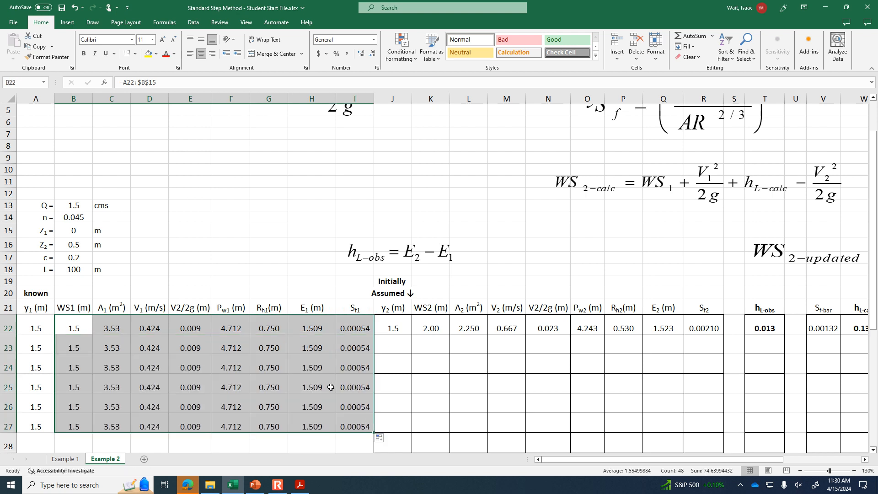
pyautogui.click(208, 386)
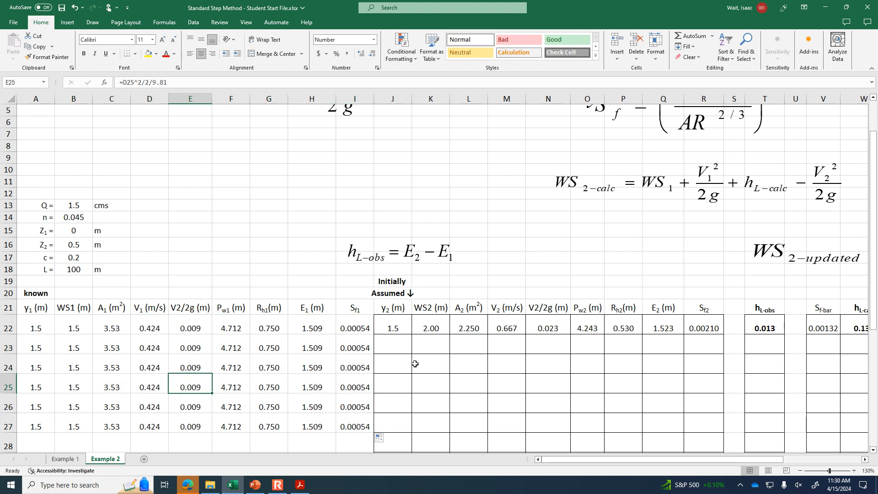
# - Check the WS2-updated value in AA22 as the basis for the second iteration's y2 in J23
pyautogui.click(405, 347)
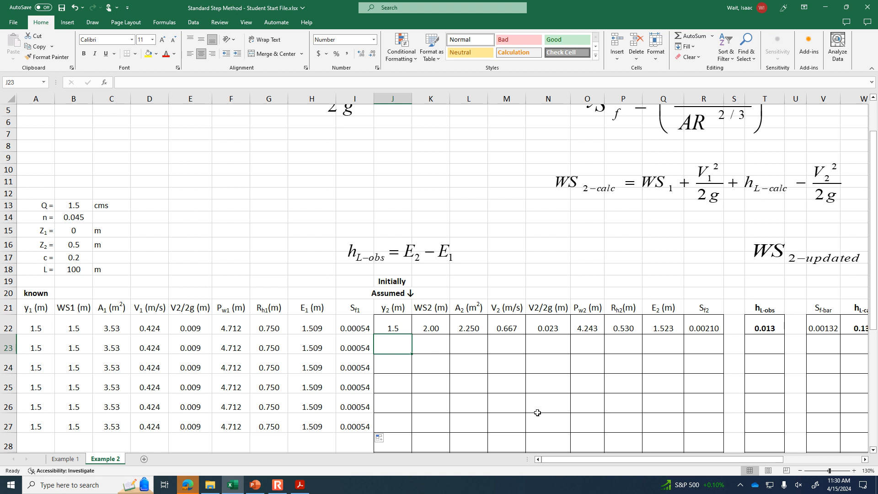
pyautogui.moveTo(577, 460); pyautogui.dragTo(698, 460)
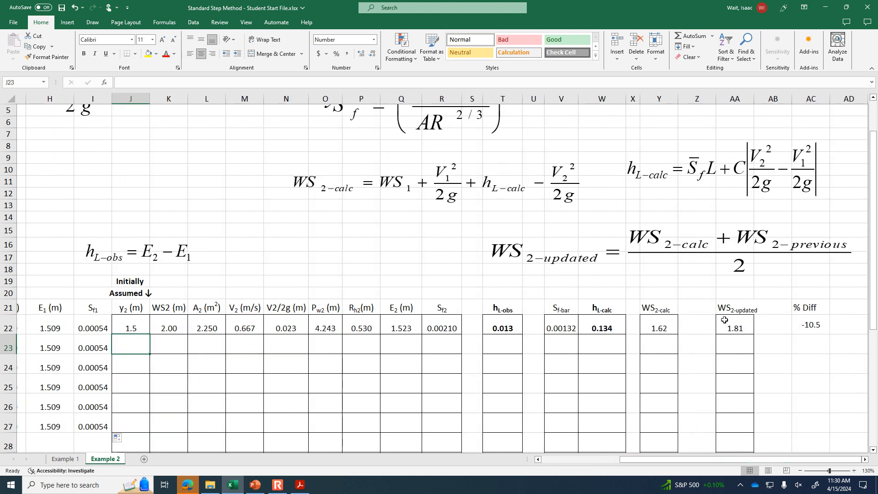
pyautogui.click(746, 328)
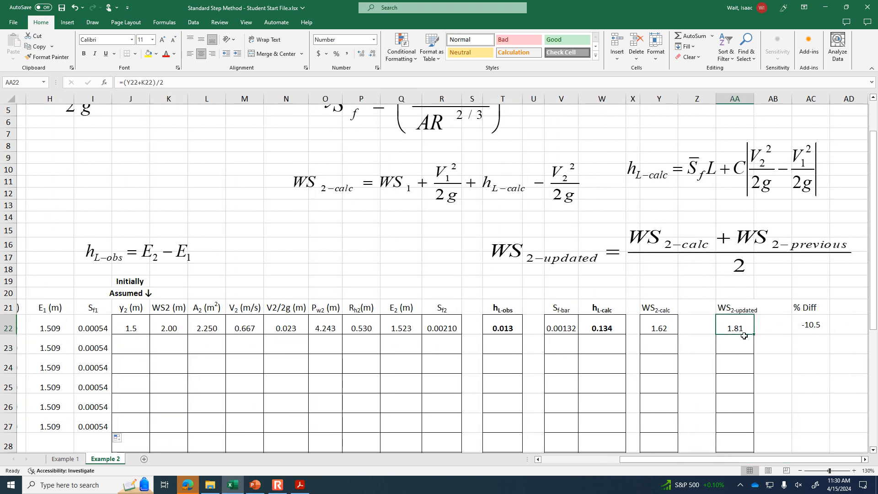
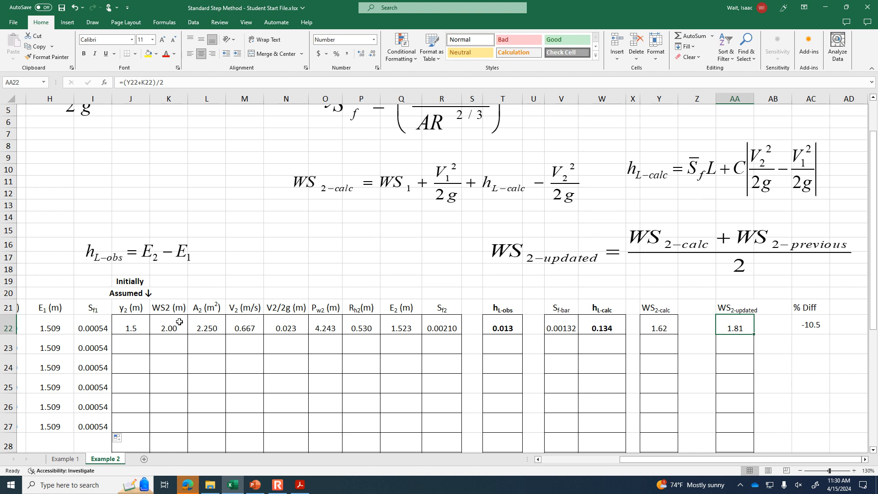
# - Calculate the second iteration's y2 in J23 as WS2-updated minus Z2, with the formula =AA22-$B$16
pyautogui.click(140, 346)
pyautogui.write('=')
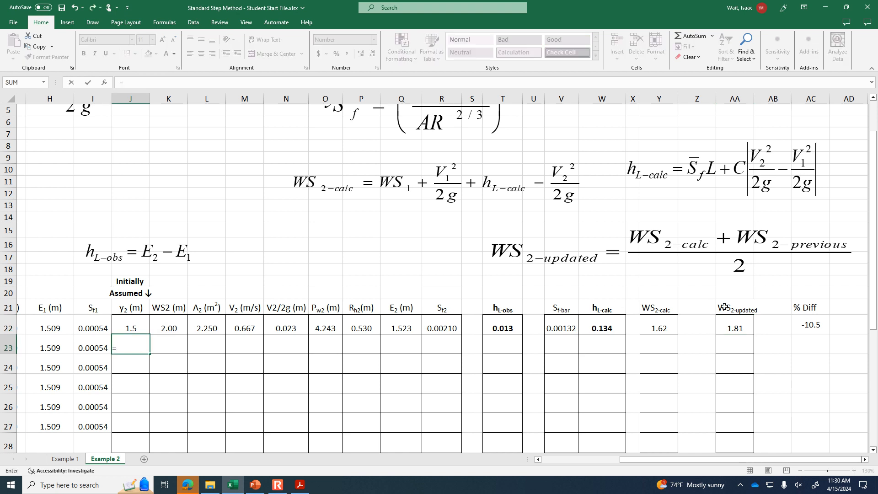
pyautogui.click(732, 327)
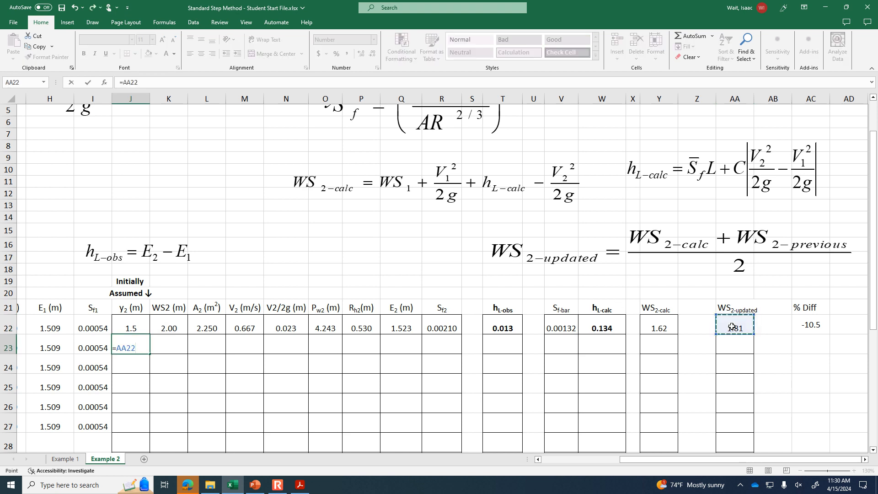
pyautogui.write('-')
pyautogui.moveTo(694, 462); pyautogui.dragTo(551, 469)
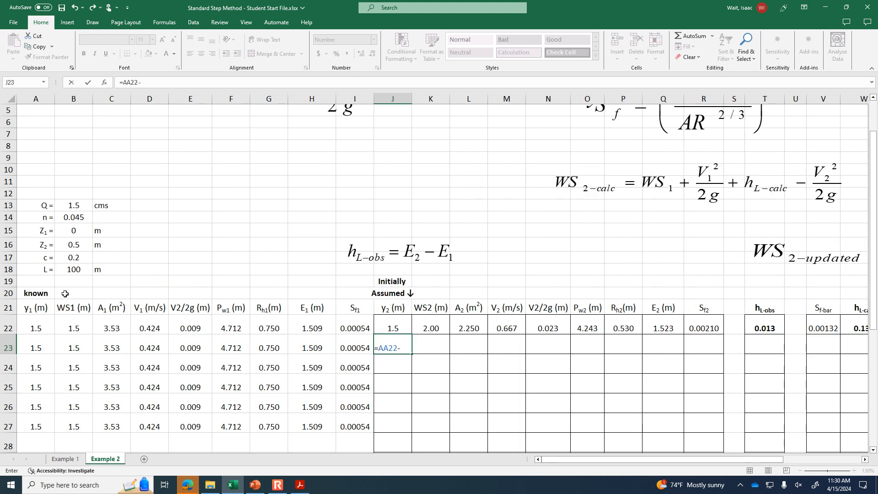
pyautogui.click(78, 245)
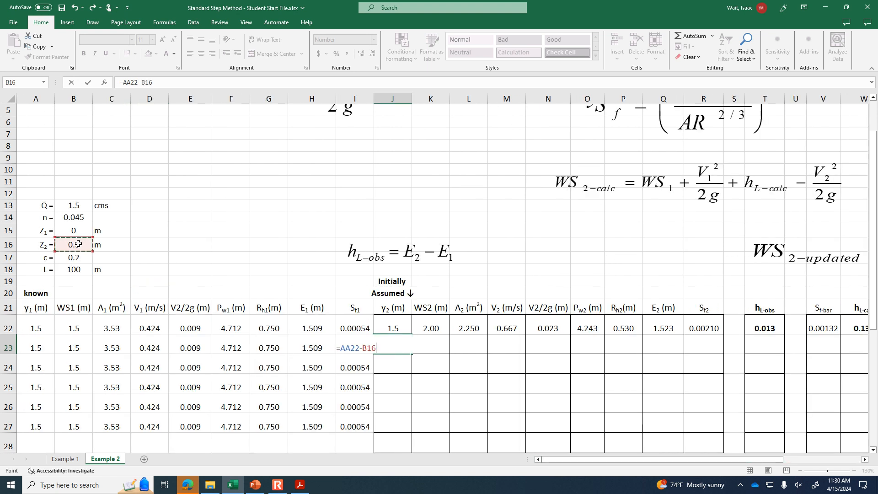
pyautogui.press('Return')
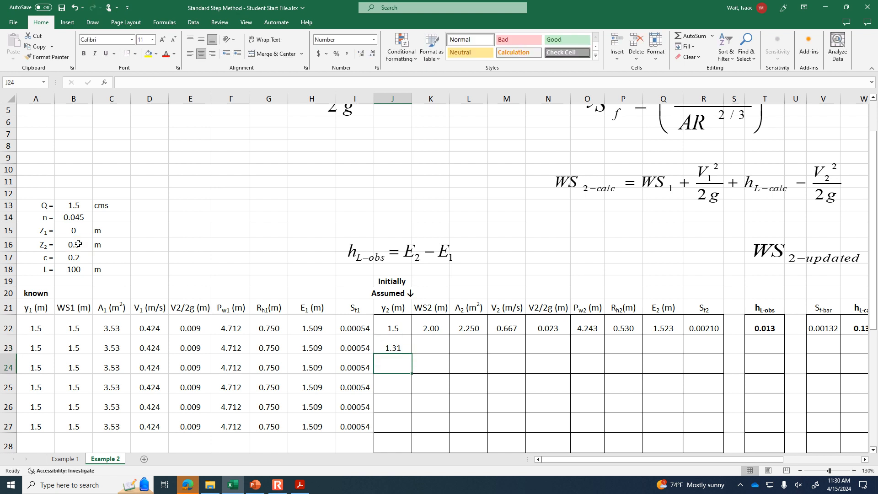
pyautogui.click(403, 342)
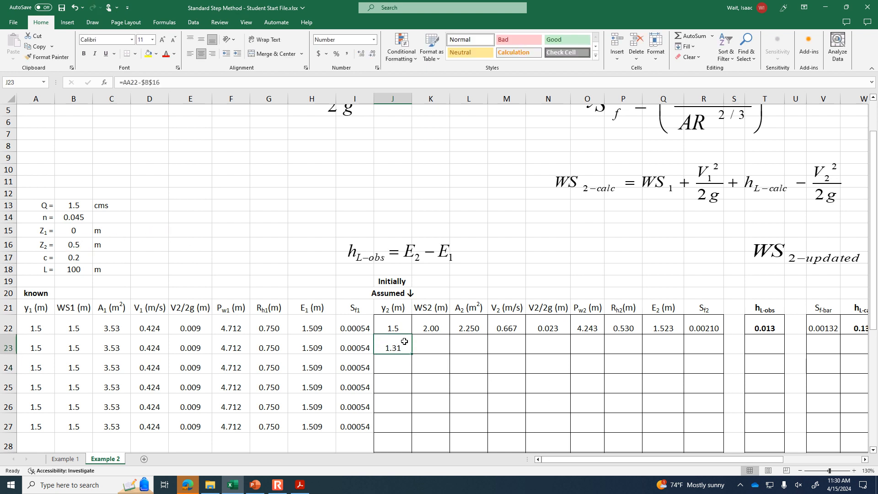
# - Copy the section 2 formulas in K22:AC22 down to row 23 and check the hL-obs formula in T23
pyautogui.moveTo(649, 459); pyautogui.dragTo(669, 461)
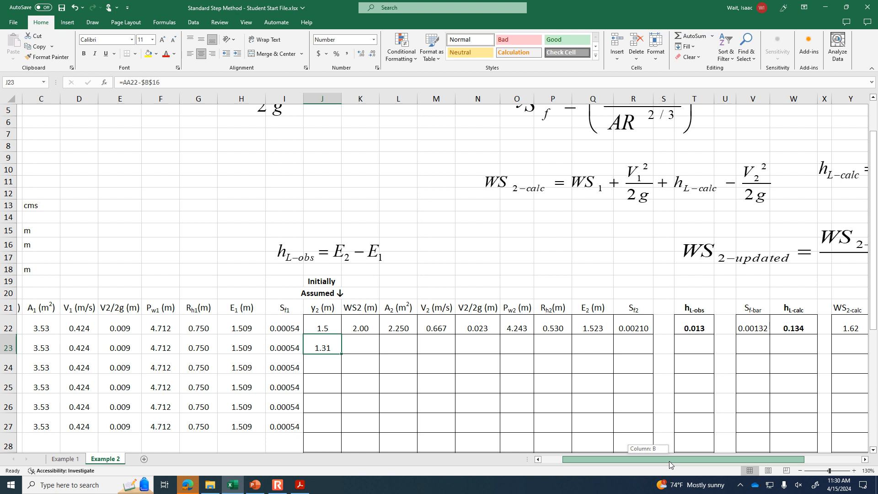
pyautogui.moveTo(669, 461); pyautogui.dragTo(668, 461)
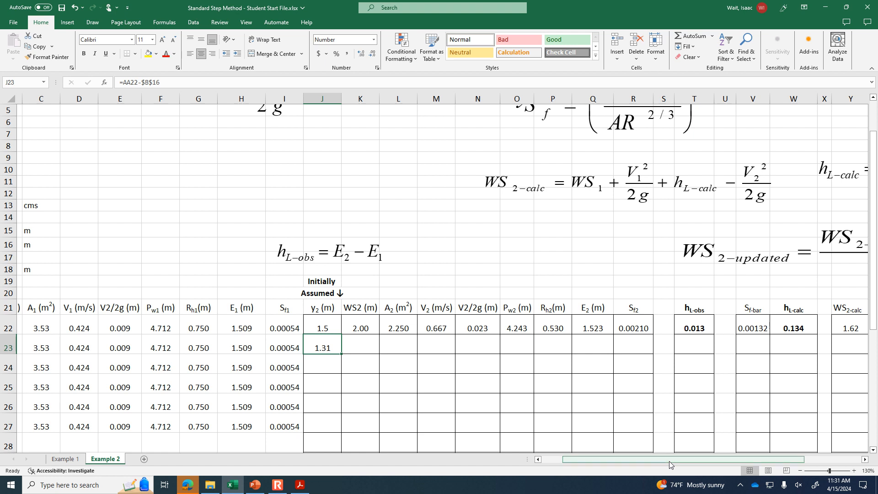
pyautogui.click(352, 322)
pyautogui.moveTo(352, 322); pyautogui.dragTo(861, 348)
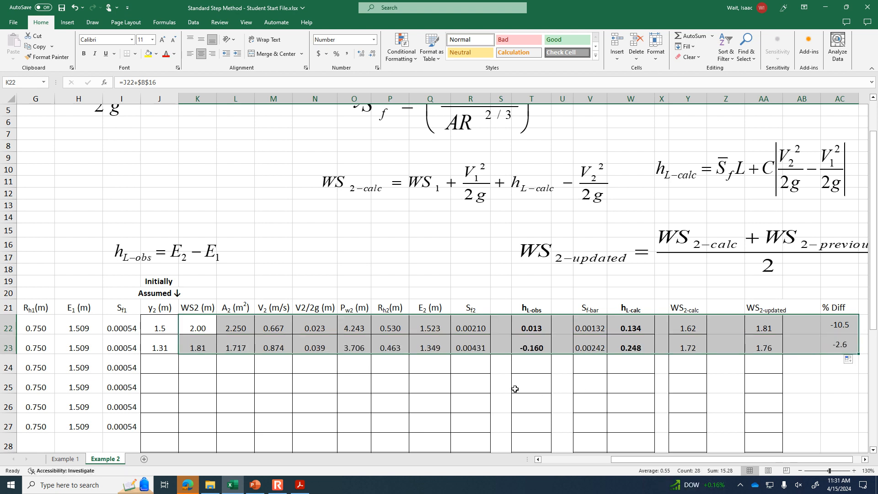
pyautogui.click(377, 388)
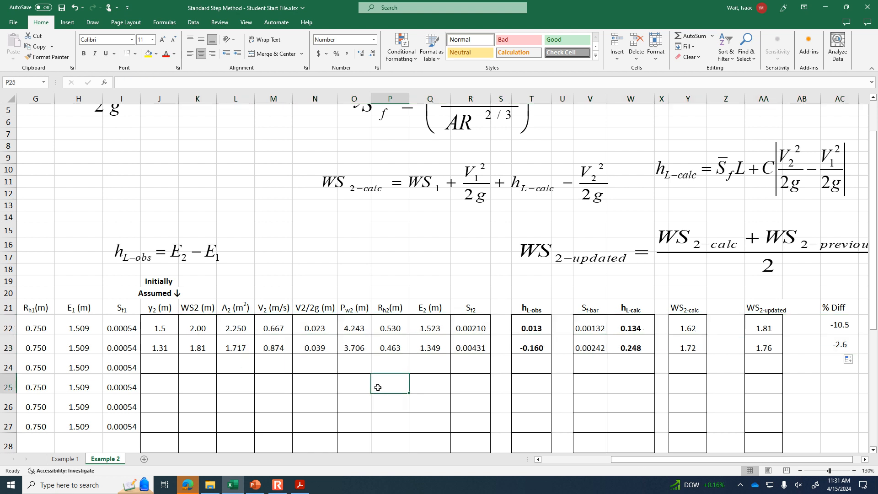
pyautogui.click(531, 346)
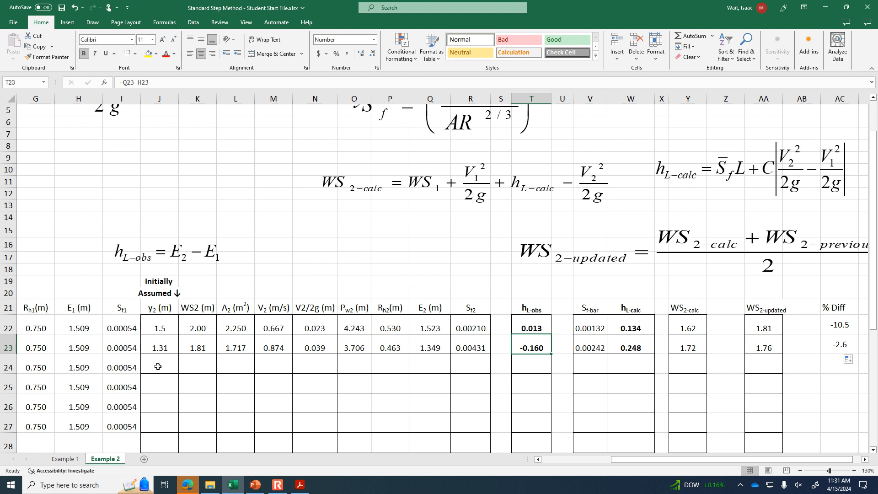
# - Check the y2 formula in J23, copy J23:AC23 down to row 24, and check the percent difference in AC24
pyautogui.moveTo(162, 351); pyautogui.dragTo(274, 347)
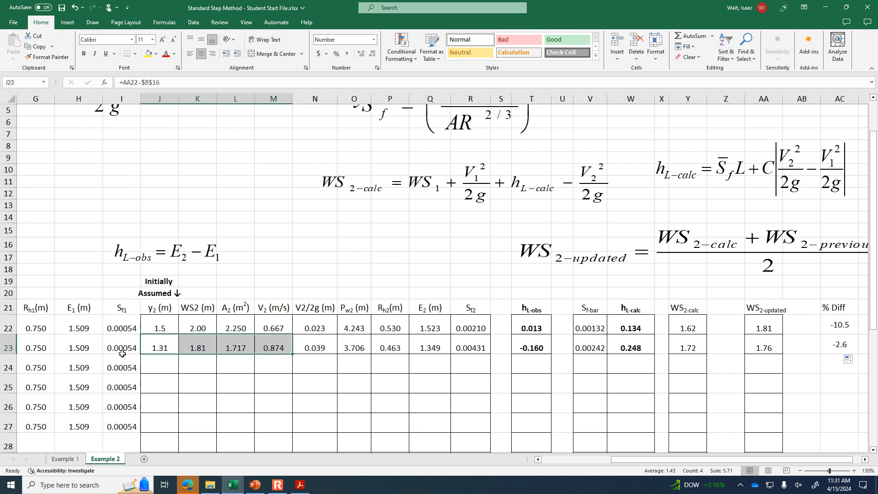
pyautogui.press('Down')
pyautogui.click(156, 346)
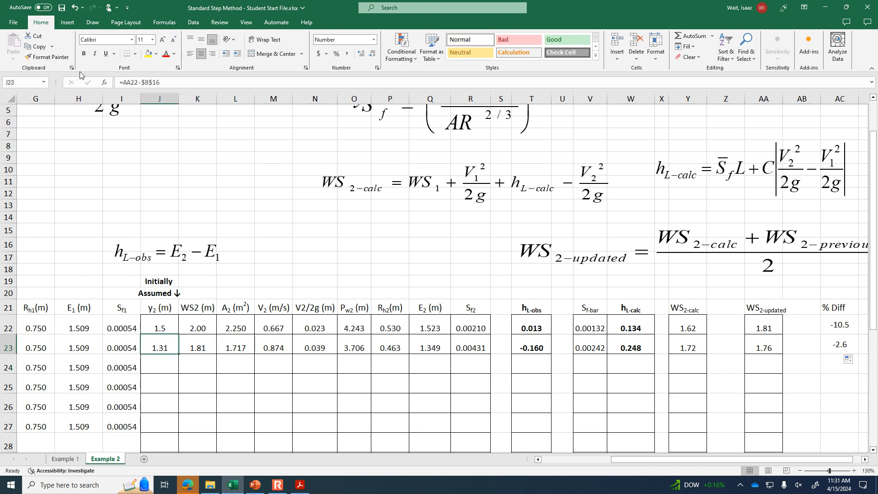
pyautogui.click(204, 85)
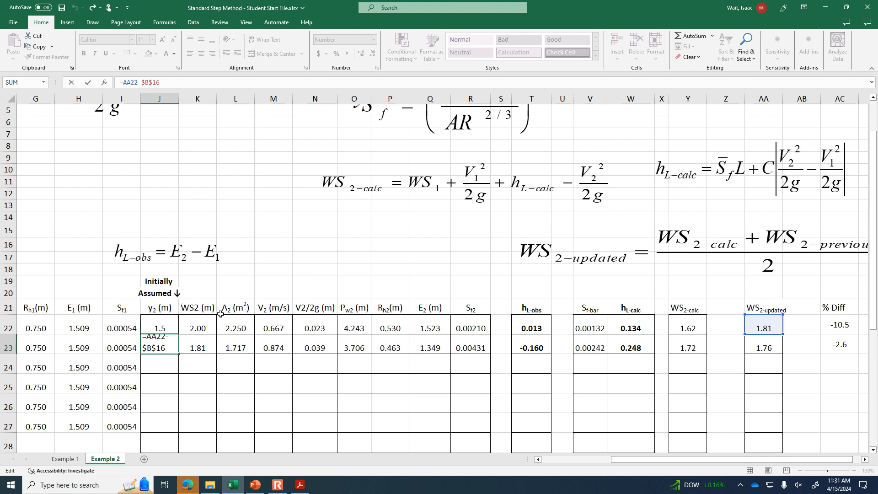
pyautogui.press('Return')
pyautogui.moveTo(164, 351); pyautogui.dragTo(858, 369)
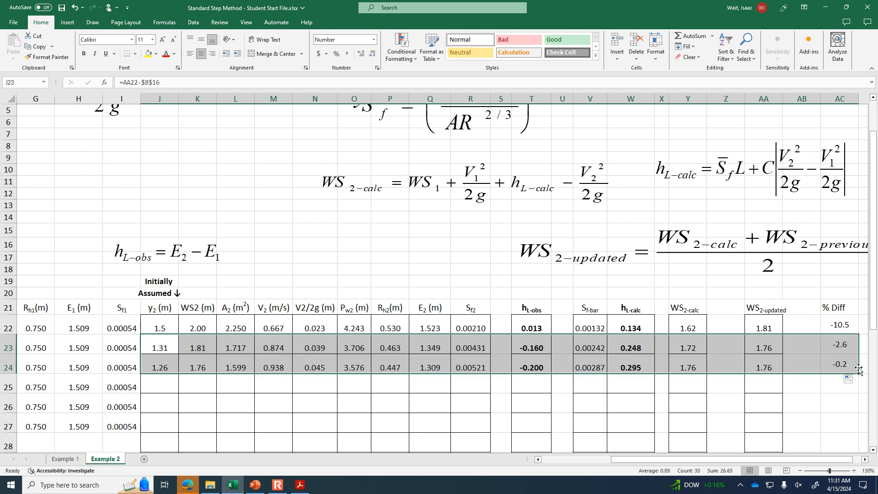
pyautogui.click(839, 386)
pyautogui.click(842, 367)
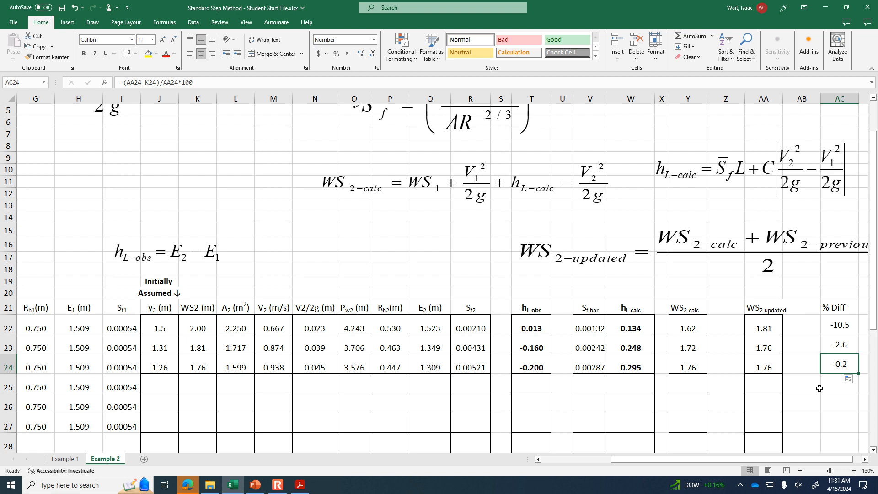
# - Copy the third iteration's formulas in J24:AC24 down through row 27
pyautogui.moveTo(167, 367); pyautogui.dragTo(813, 364)
pyautogui.moveTo(158, 368); pyautogui.dragTo(752, 363)
pyautogui.scroll(-1, 725, 410)
pyautogui.scroll(-1, 725, 410)
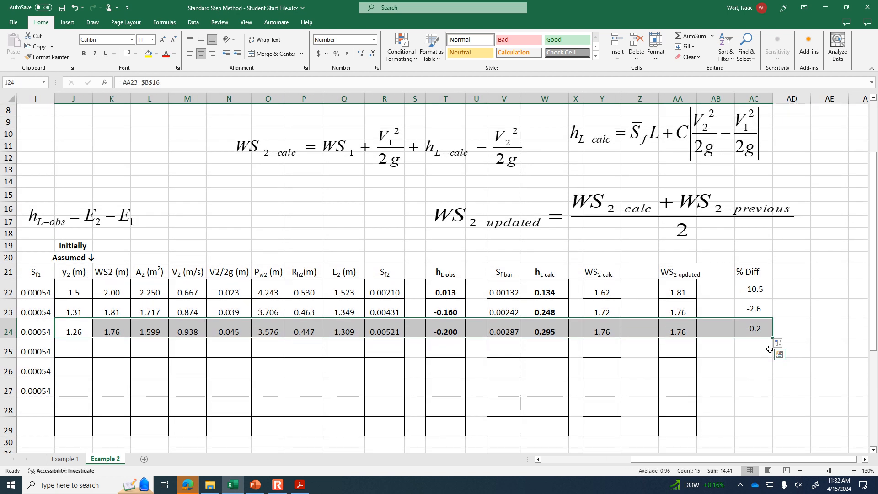
pyautogui.moveTo(773, 339); pyautogui.dragTo(777, 390)
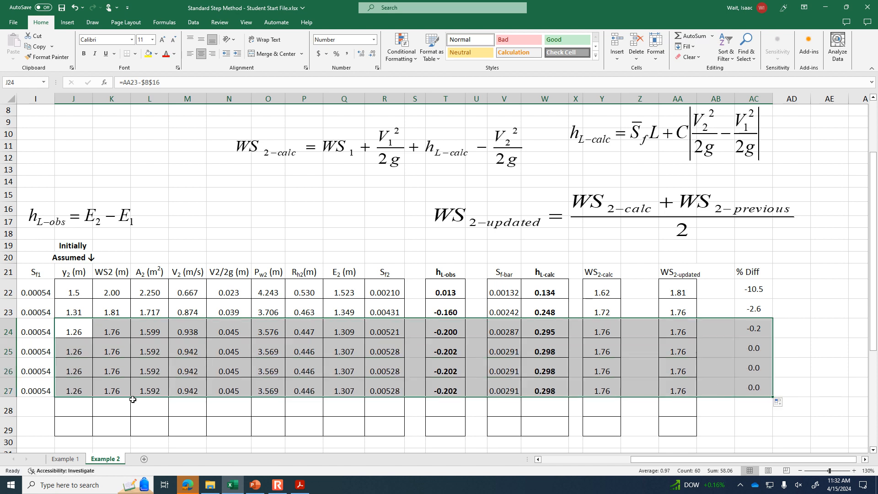
# - Review the final iteration in row 27, comparing y2, hL-obs and hL-calc and tracing the cells referenced by the hL-calc formula
pyautogui.click(63, 391)
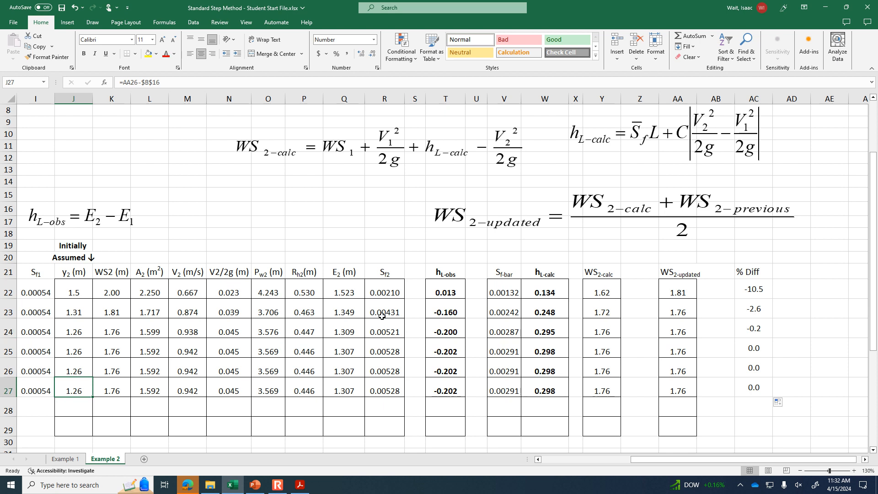
pyautogui.click(452, 391)
pyautogui.click(524, 385)
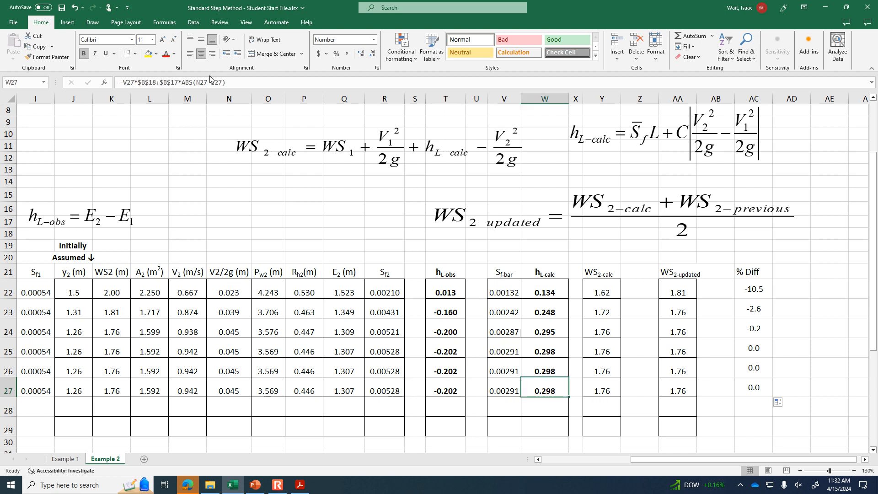
pyautogui.click(286, 82)
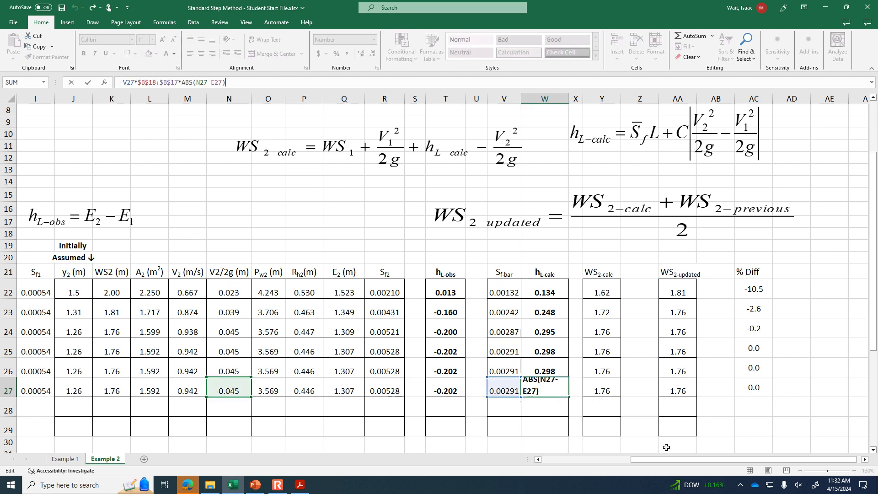
pyautogui.moveTo(690, 460); pyautogui.dragTo(646, 460)
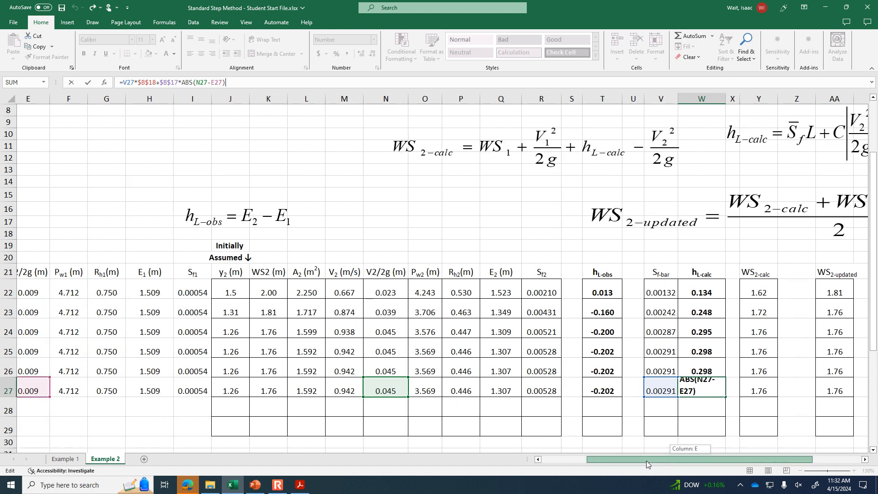
pyautogui.moveTo(646, 460); pyautogui.dragTo(686, 465)
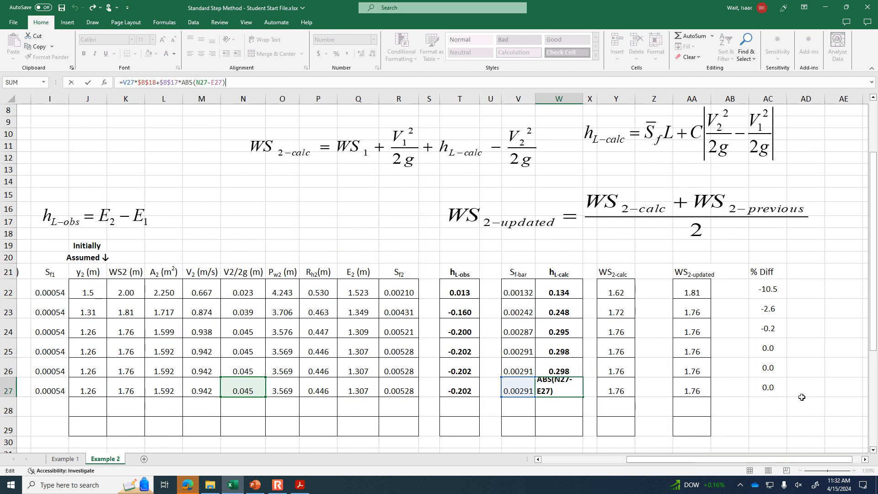
pyautogui.click(837, 386)
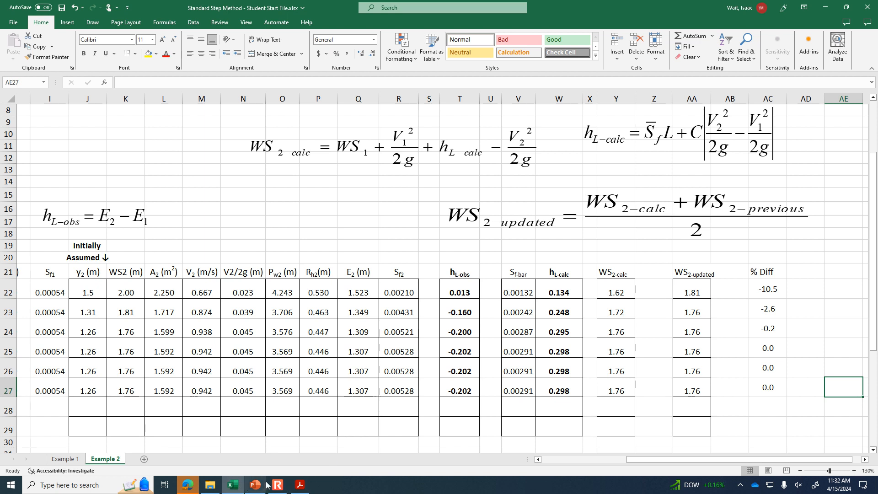
# - Switch to the HW 13 PDF in Acrobat and examine the 4.50 m downstream bottom width in problem 1, Standard Step Method
pyautogui.click(298, 488)
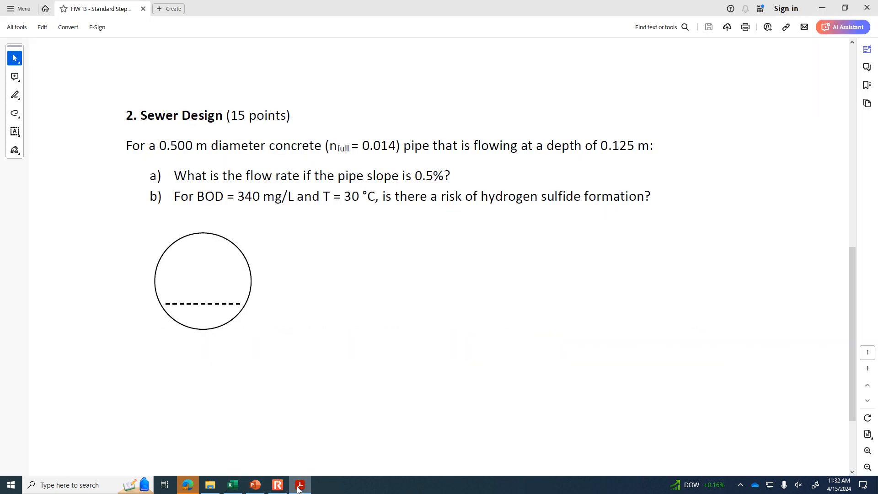
pyautogui.moveTo(852, 315); pyautogui.dragTo(851, 139)
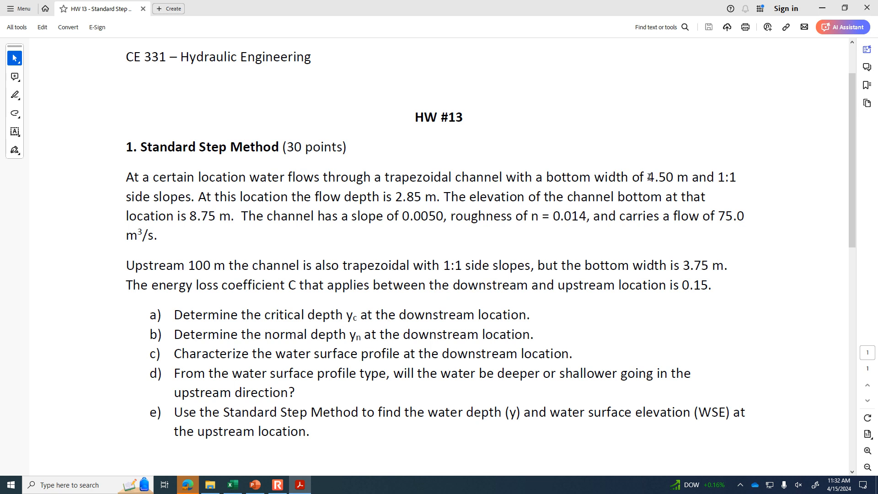
pyautogui.moveTo(648, 177); pyautogui.dragTo(673, 178)
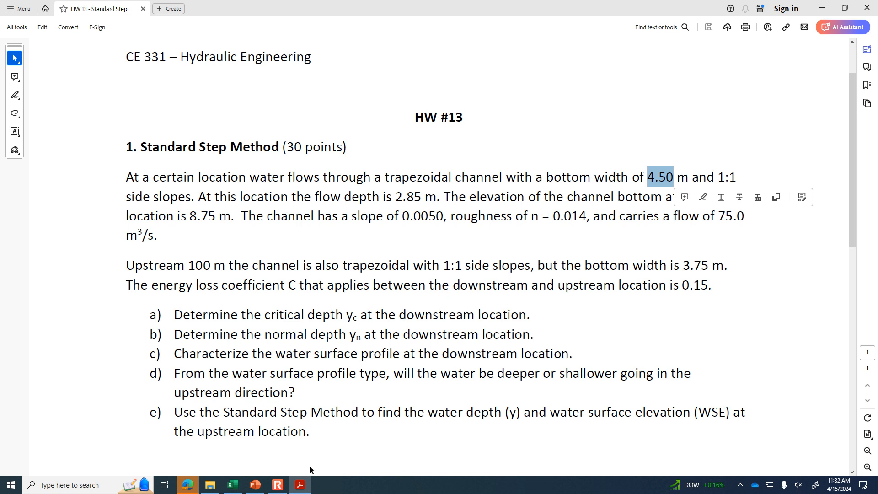
# - Switch back to the Excel workbook and view the section 1 and section 2 channel cross-section sketches below the Example 2 table
pyautogui.moveTo(254, 488)
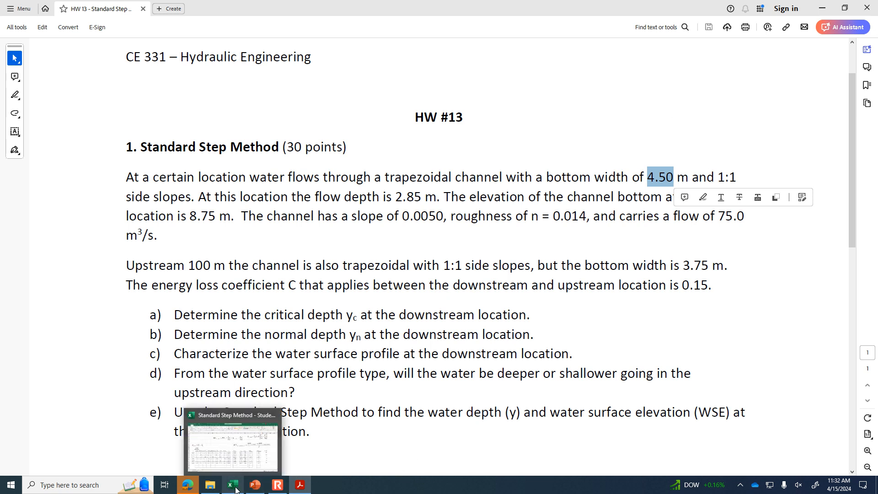
pyautogui.click(233, 485)
pyautogui.scroll(-2, 731, 396)
pyautogui.scroll(-1, 730, 397)
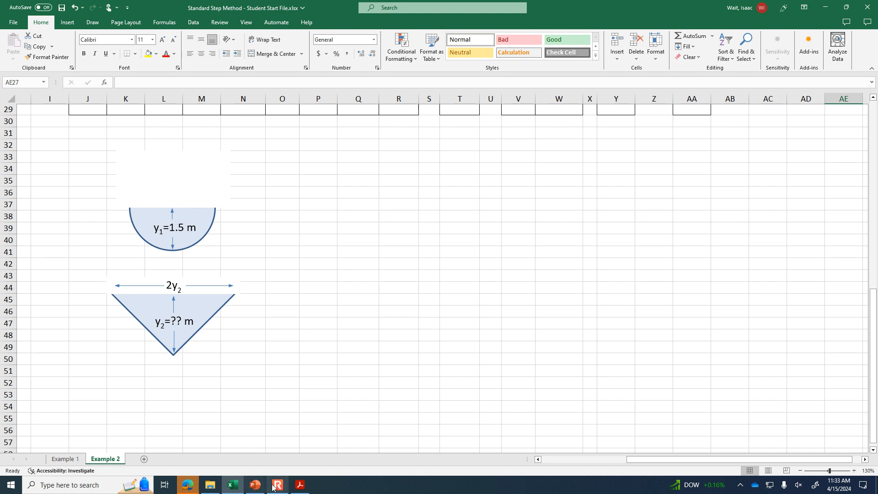
pyautogui.moveTo(279, 487)
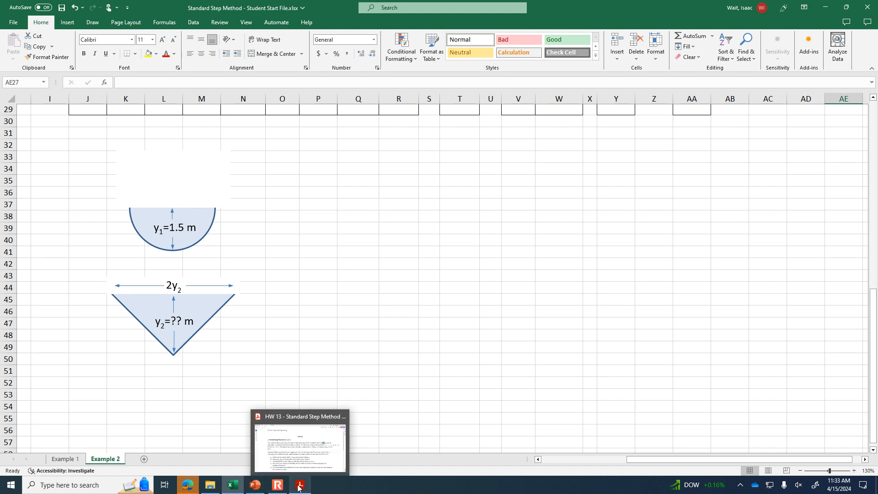
# - Return to the HW 13 PDF and examine problem 1's upstream bottom width of 3.75 m, slope of 0.0050 and flow of 75.0 m³/s
pyautogui.click(305, 451)
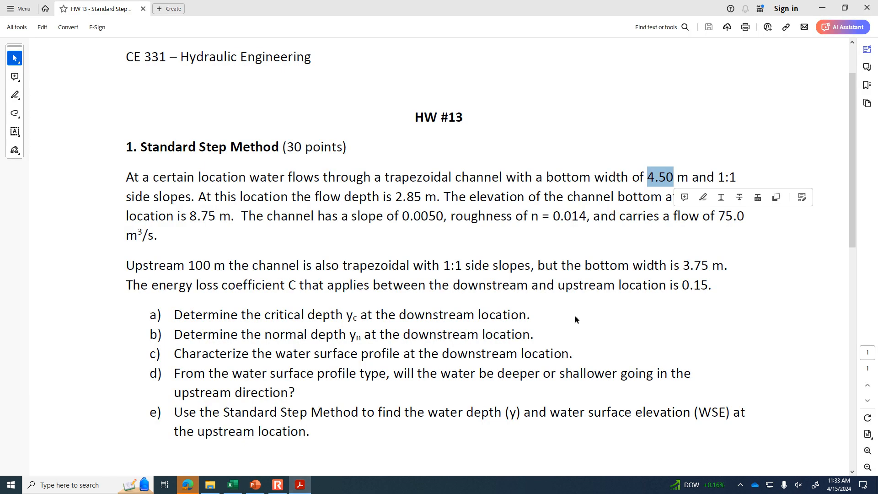
pyautogui.click(640, 212)
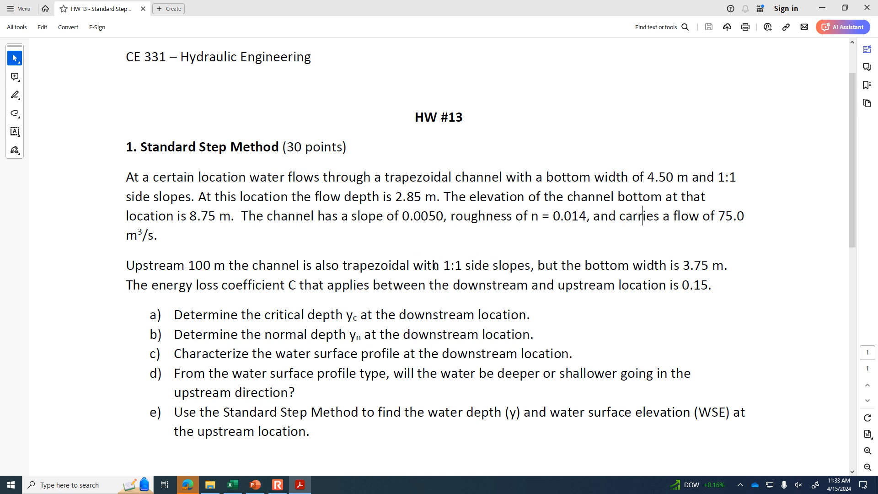
pyautogui.moveTo(683, 266); pyautogui.dragTo(712, 266)
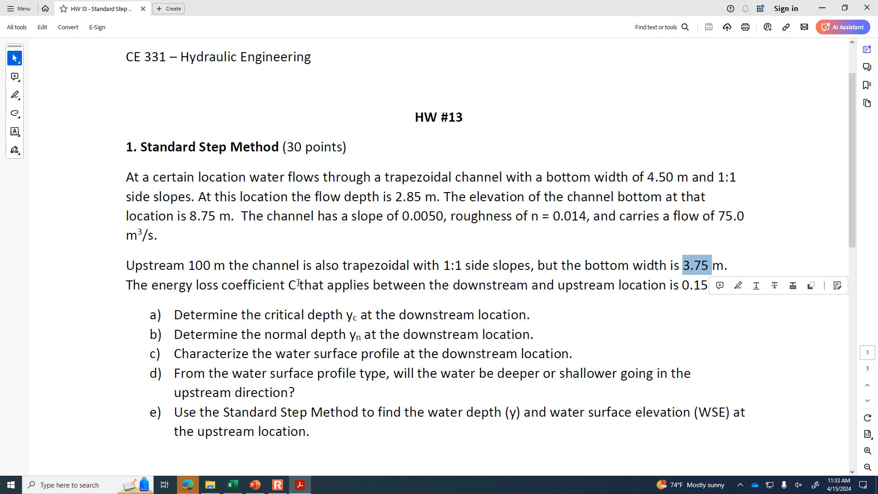
pyautogui.moveTo(414, 214); pyautogui.dragTo(443, 215)
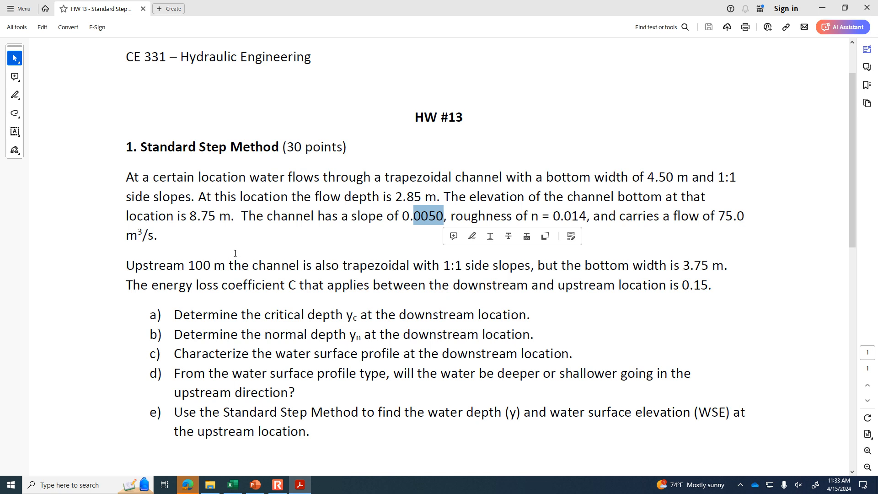
pyautogui.click(721, 215)
pyautogui.moveTo(720, 215); pyautogui.dragTo(745, 217)
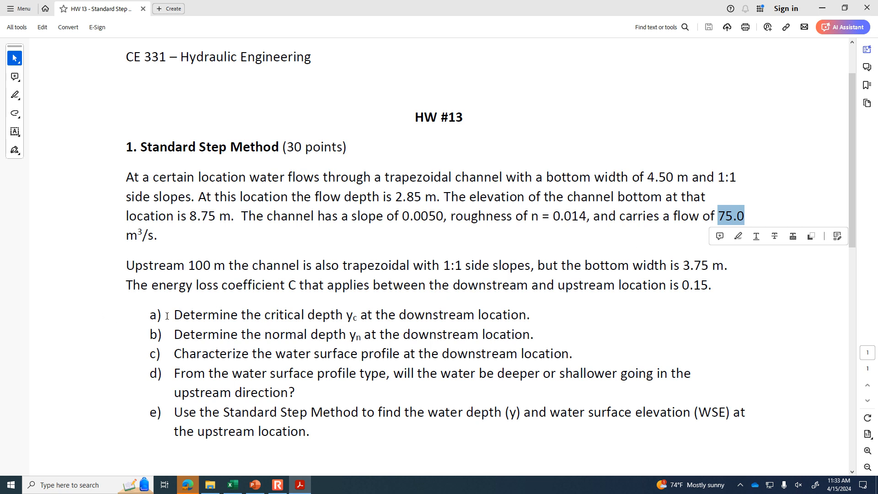
# - Highlight the critical depth question in part a, check yc and yn on the PowerPoint Standard Step Example #2 slide, and return to the PDF
pyautogui.moveTo(177, 315); pyautogui.dragTo(531, 318)
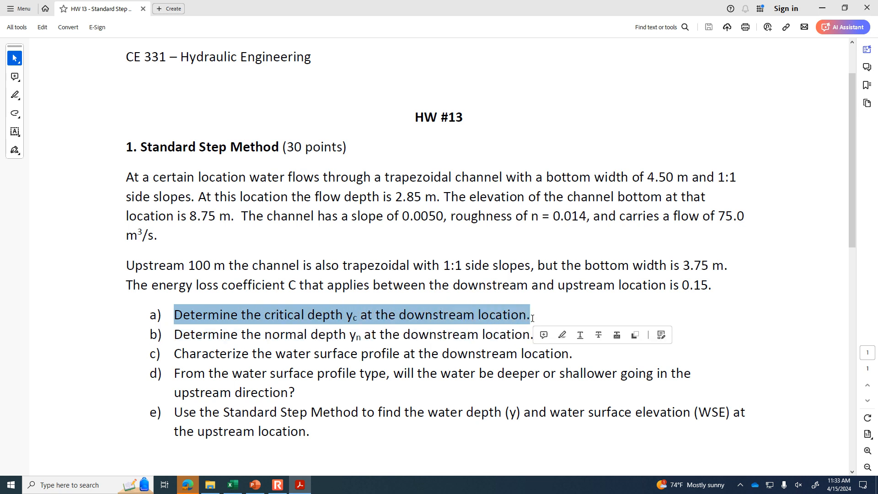
pyautogui.click(264, 487)
pyautogui.click(335, 393)
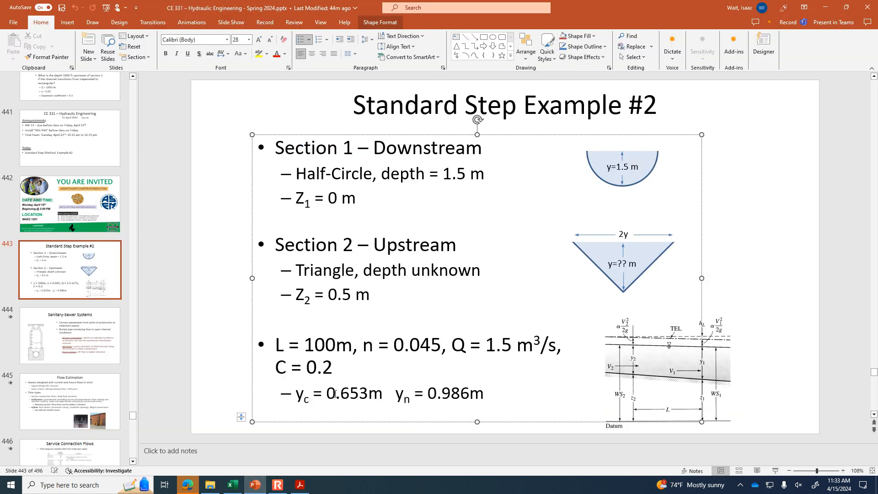
pyautogui.click(443, 392)
pyautogui.click(283, 486)
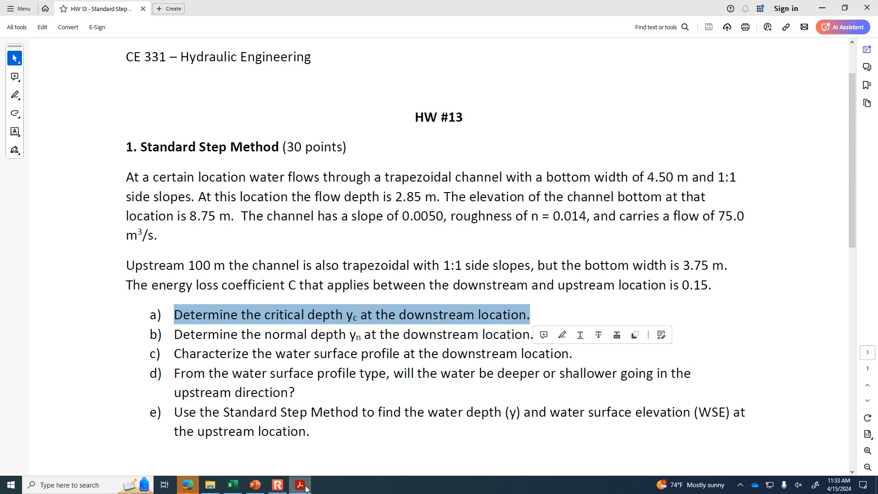
pyautogui.click(305, 485)
# - Switch to the Excel workbook and inspect which cells the E2 formula in Q22 references, comparing it with the E equation above
pyautogui.click(239, 487)
pyautogui.scroll(6, 439, 401)
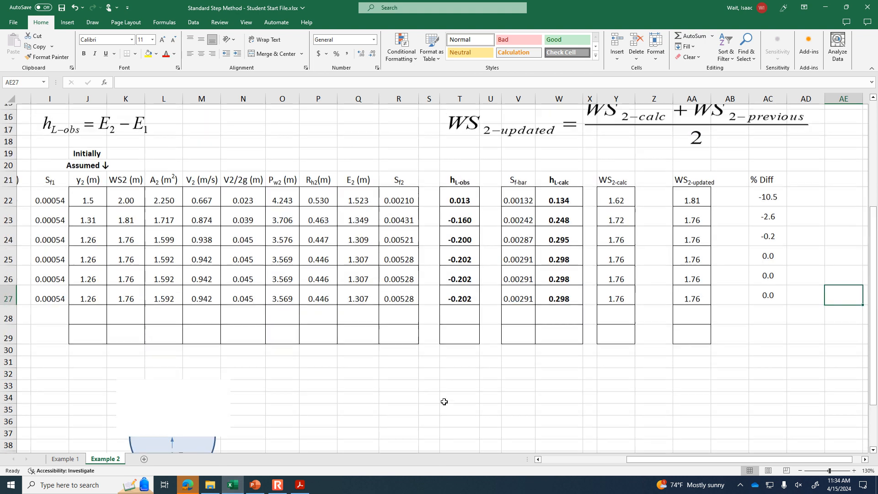
pyautogui.moveTo(645, 458); pyautogui.dragTo(620, 460)
pyautogui.scroll(2, 655, 393)
pyautogui.scroll(2, 655, 392)
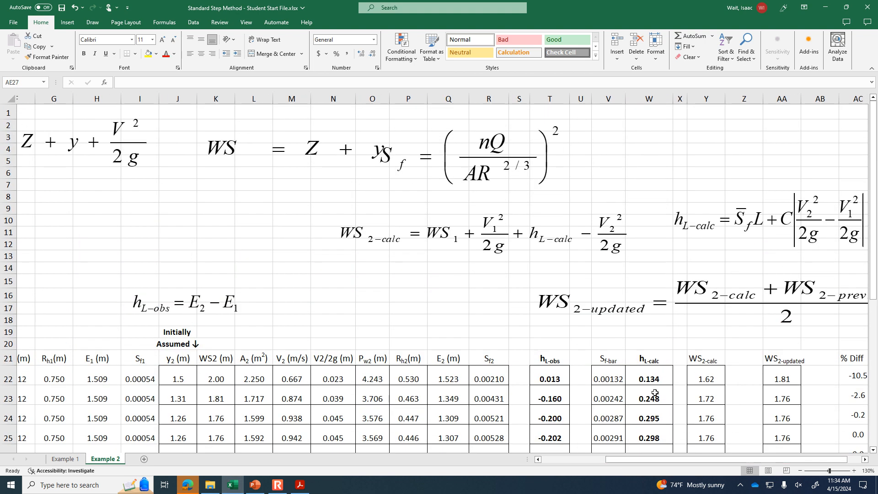
pyautogui.moveTo(680, 464); pyautogui.dragTo(645, 459)
pyautogui.click(568, 369)
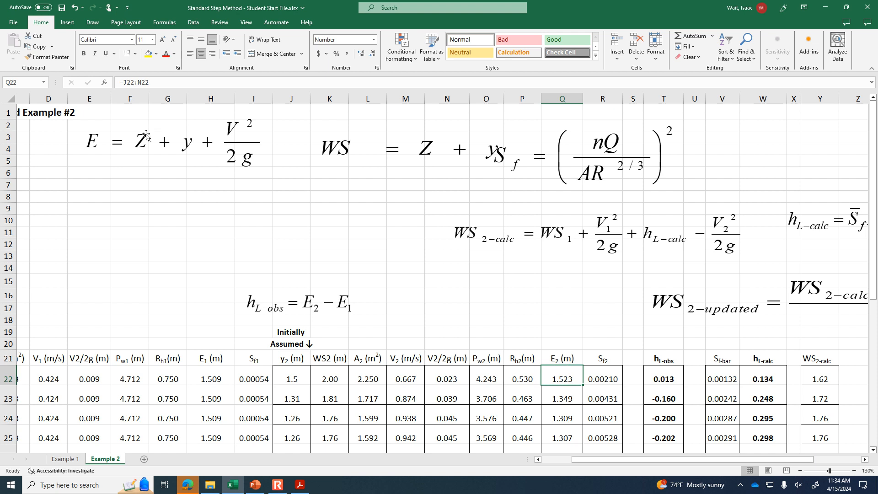
pyautogui.click(189, 78)
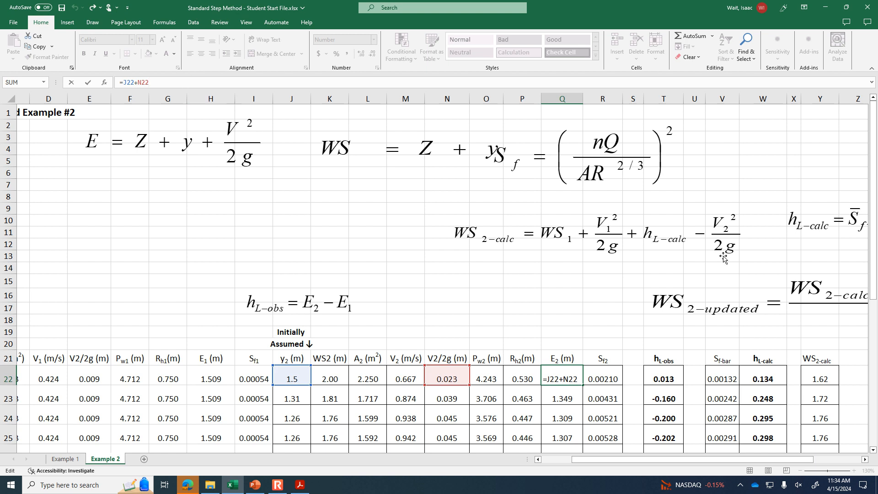
pyautogui.hotkey('ctrl', 'Return')
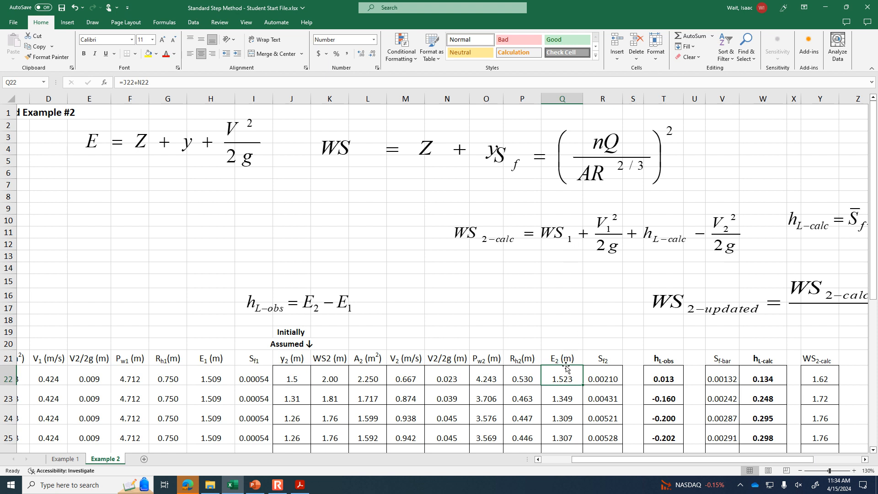
# - Move the E = Z + y + V²/2g equation above the E2 column and the WS2-updated equation below the sheet title
pyautogui.click(392, 156)
pyautogui.moveTo(123, 139); pyautogui.dragTo(444, 296)
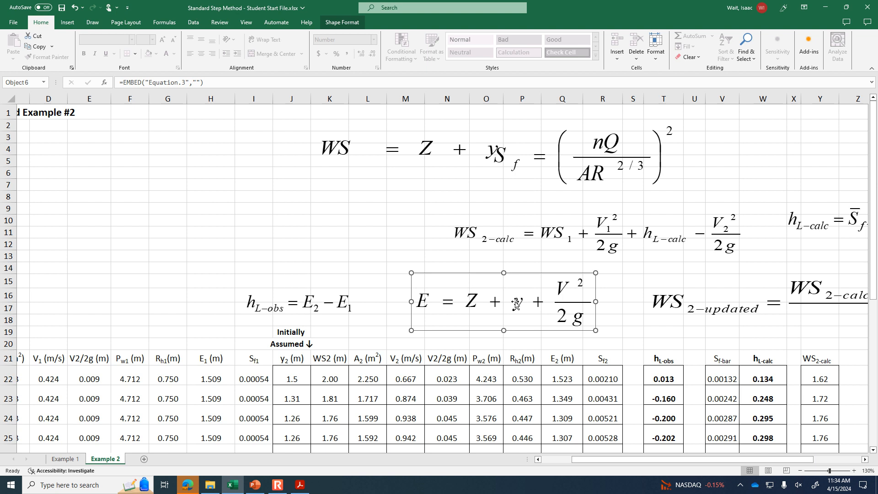
pyautogui.moveTo(715, 298); pyautogui.dragTo(109, 199)
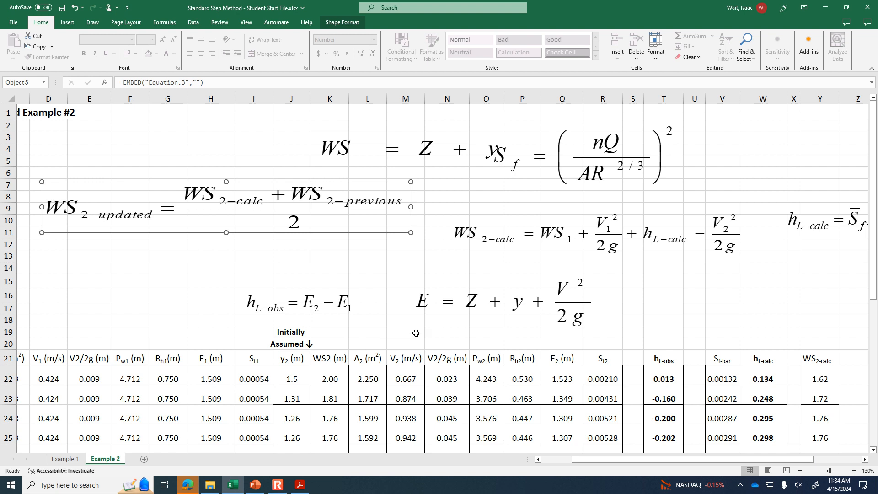
pyautogui.moveTo(666, 460); pyautogui.dragTo(627, 465)
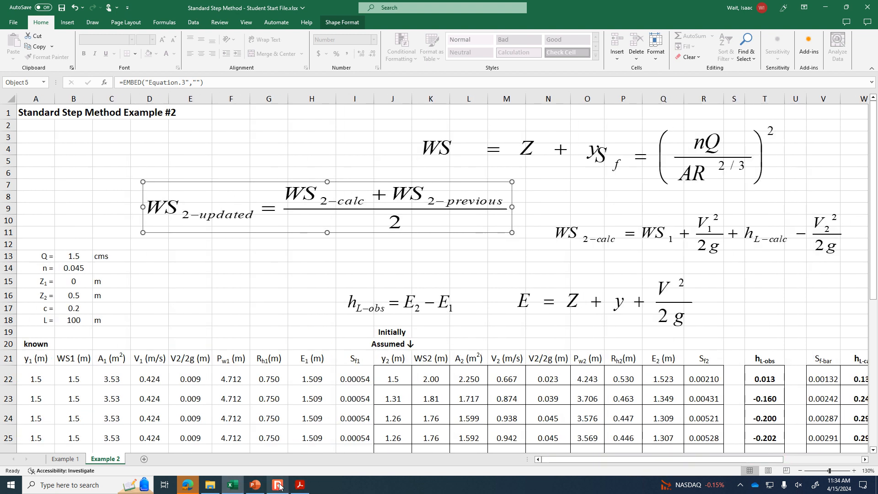
# - Switch to PowerPoint, review slide 438, Standard Step Method, in full-screen presentation, and go back to the HW 13 PDF
pyautogui.click(256, 486)
pyautogui.scroll(5, 64, 303)
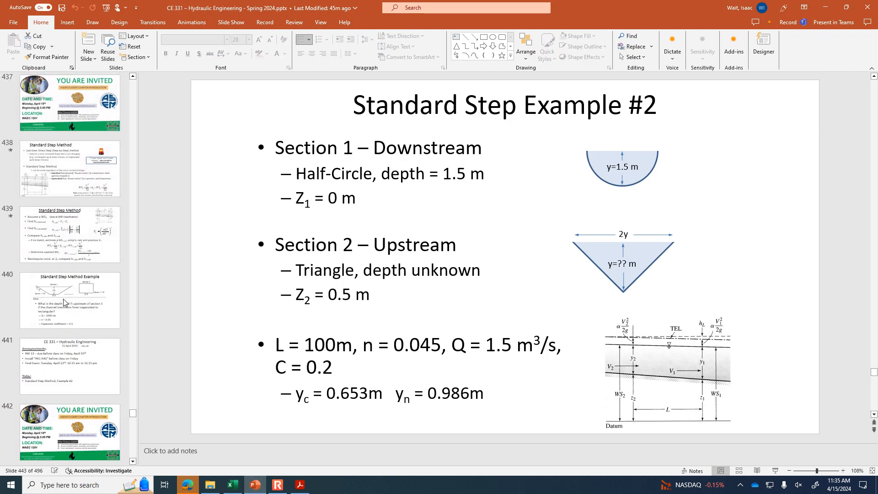
pyautogui.click(64, 280)
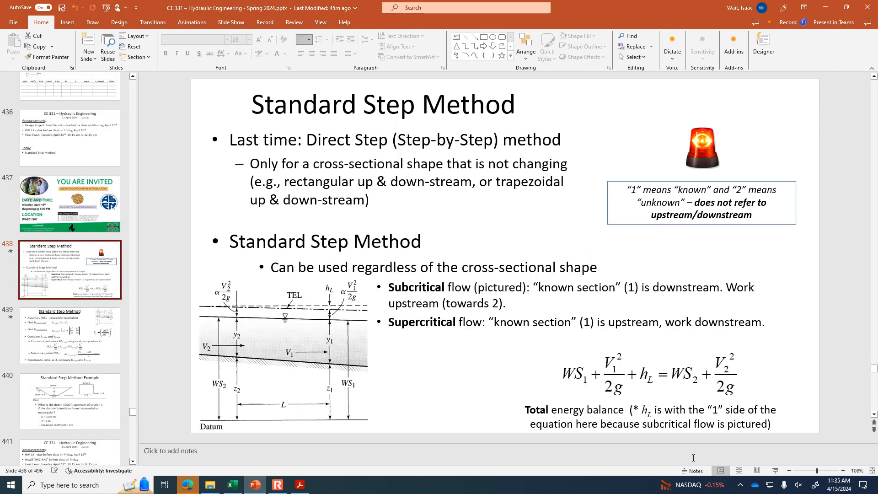
pyautogui.click(775, 470)
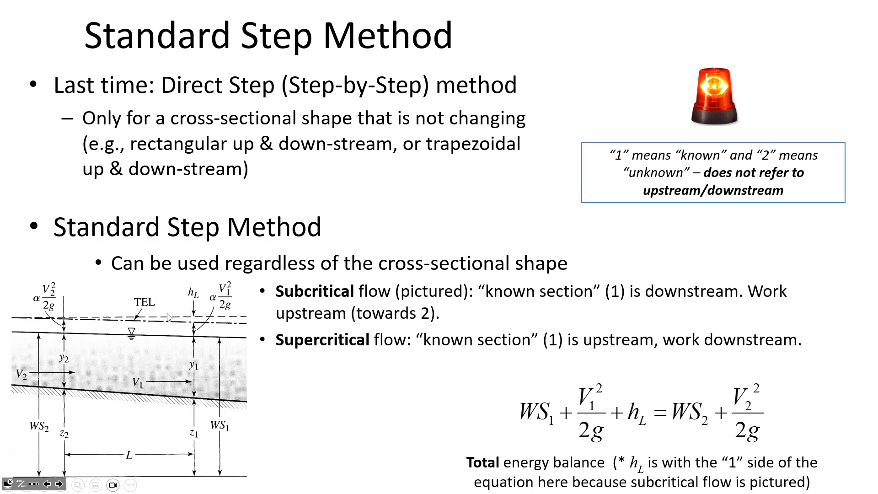
pyautogui.press('Escape')
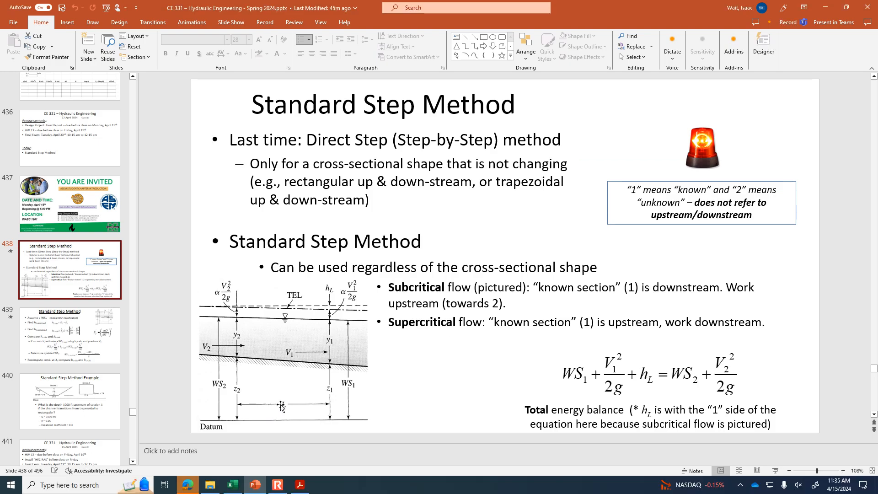
pyautogui.click(300, 485)
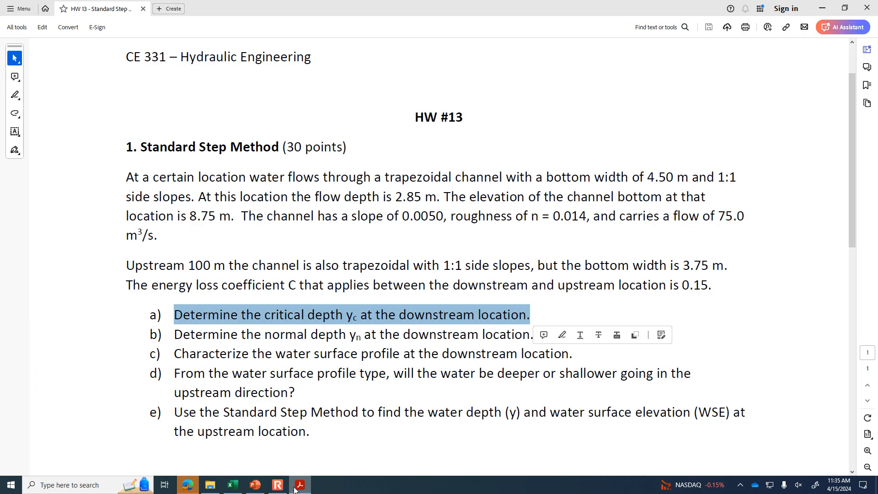
# - In the Excel workbook, add the Z1 elevation to the E1 formula in H22 as =A22+E22+$B$15 and fill it down the column
pyautogui.click(233, 485)
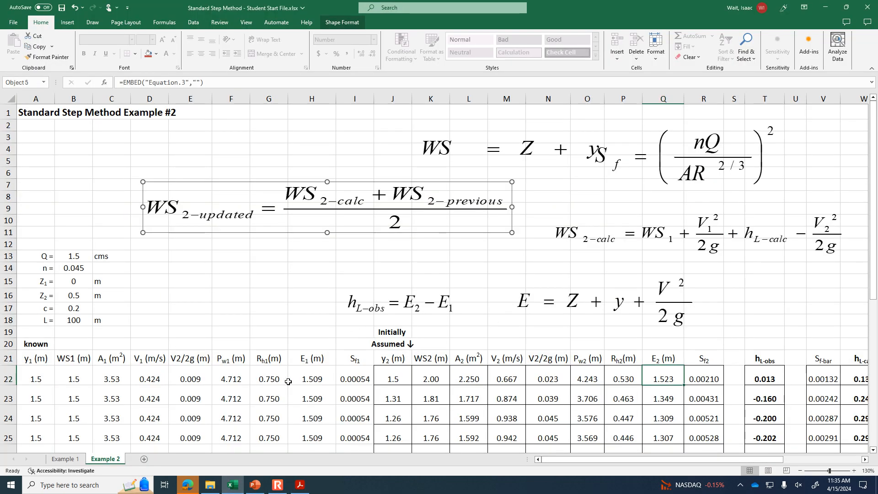
pyautogui.click(315, 376)
pyautogui.click(220, 82)
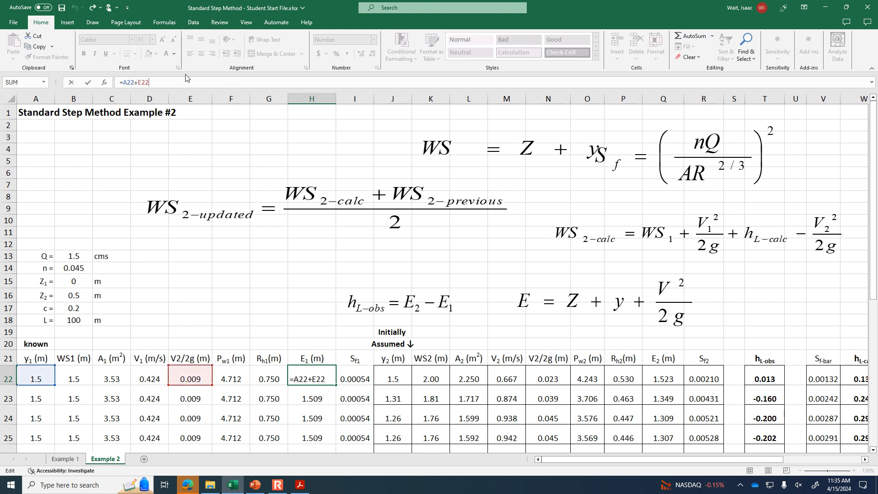
pyautogui.write('+')
pyautogui.click(76, 282)
pyautogui.press('F4')
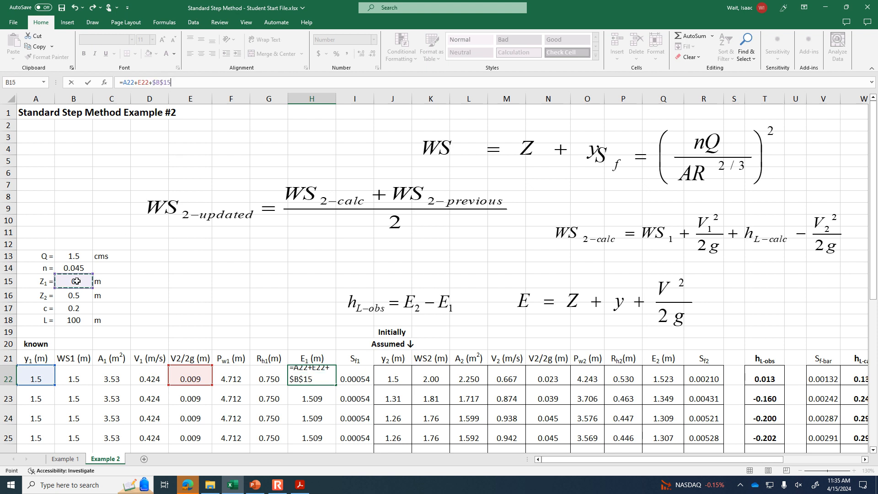
pyautogui.press('Return')
pyautogui.click(320, 378)
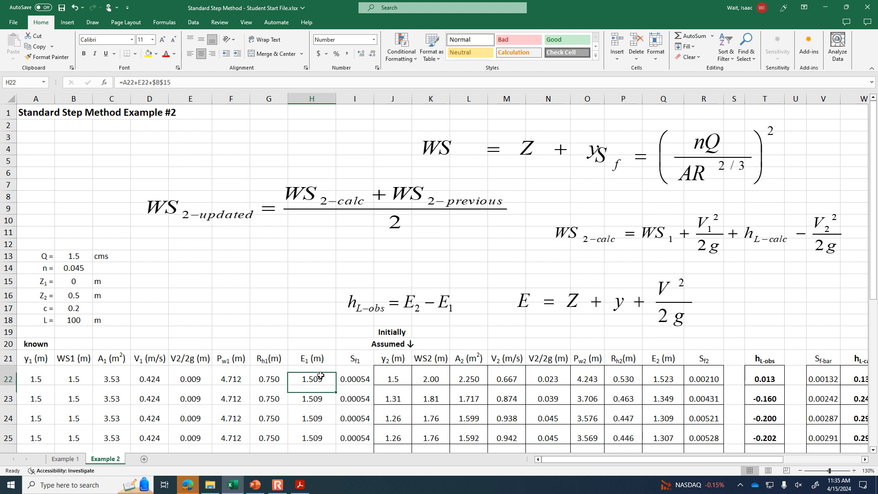
pyautogui.doubleClick(334, 386)
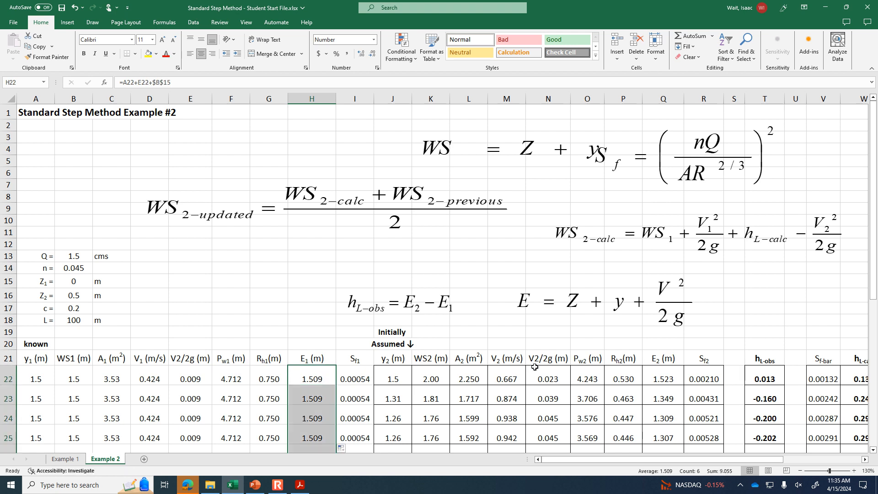
# - Add the Z2 elevation to the E2 formula in Q22 as =J22+N22+$B$16 and fill it down the column
pyautogui.click(650, 378)
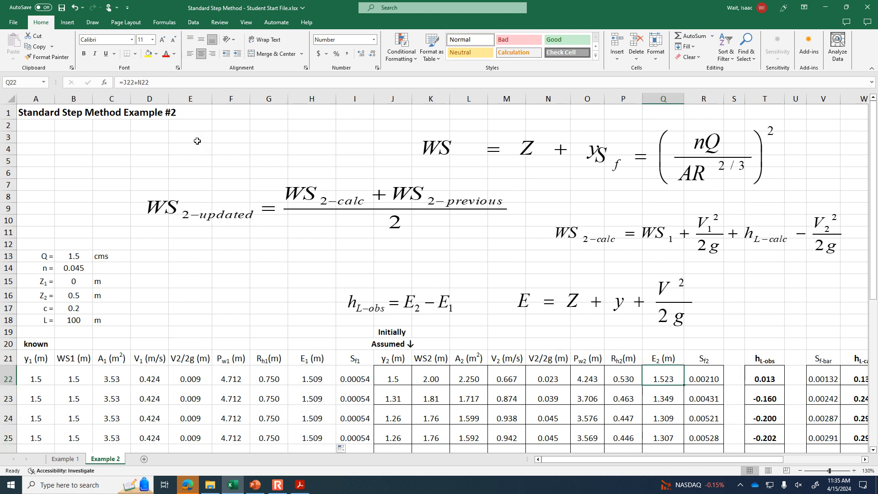
pyautogui.click(207, 85)
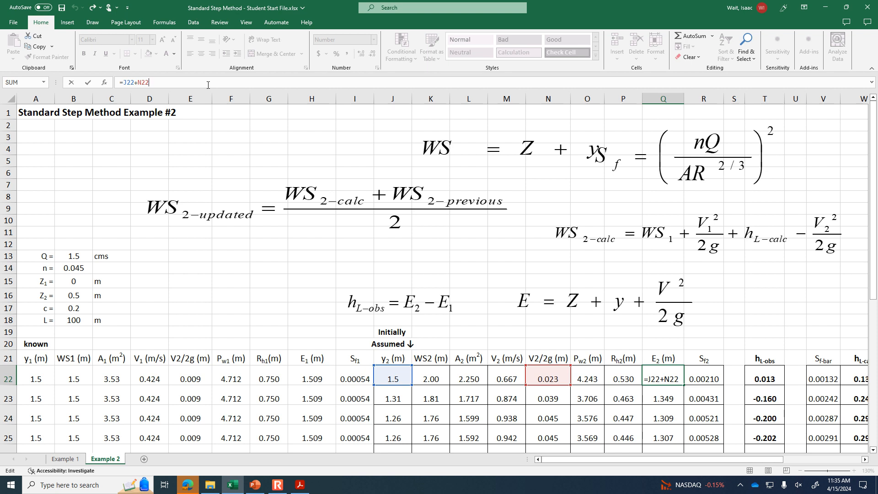
pyautogui.write('+')
pyautogui.click(77, 295)
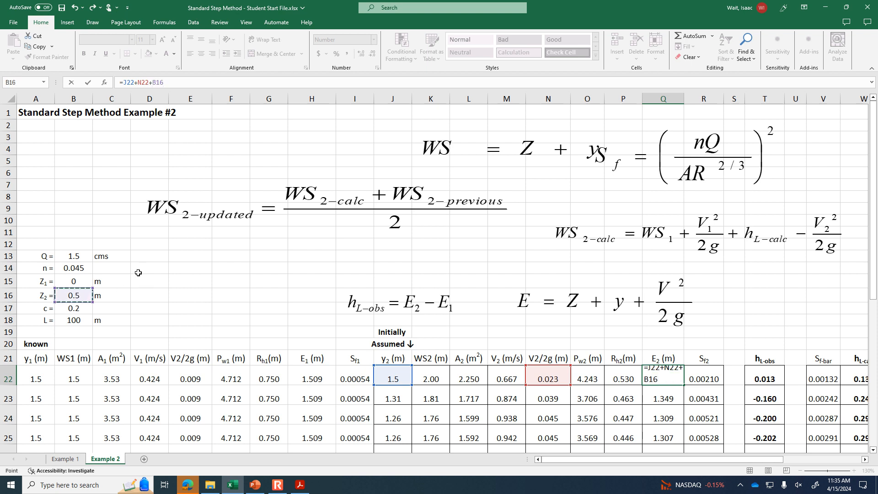
pyautogui.press('F4')
pyautogui.press('Return')
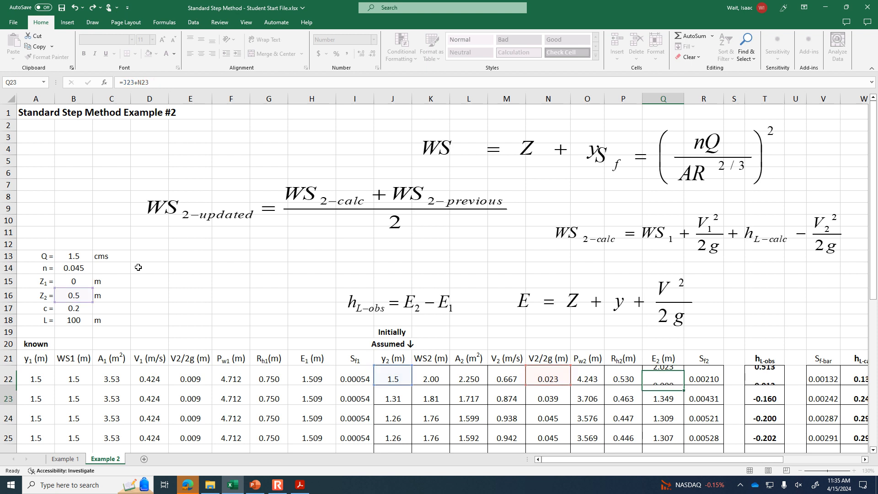
pyautogui.click(675, 370)
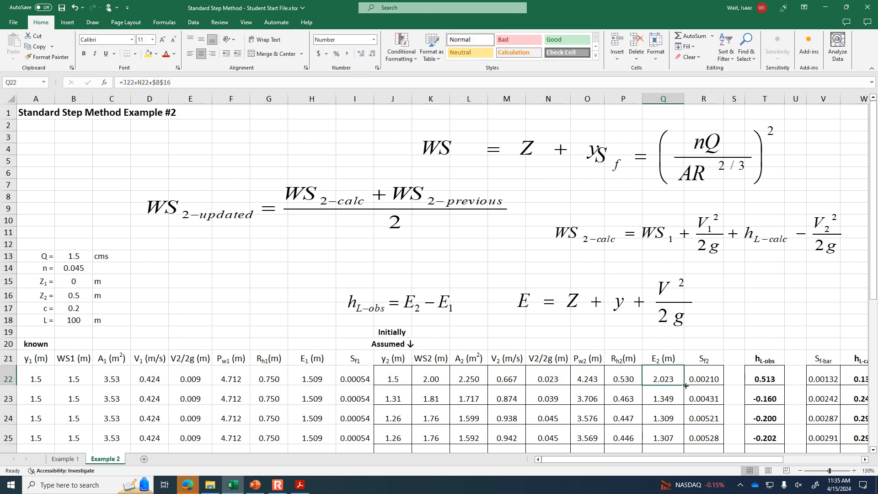
pyautogui.doubleClick(685, 386)
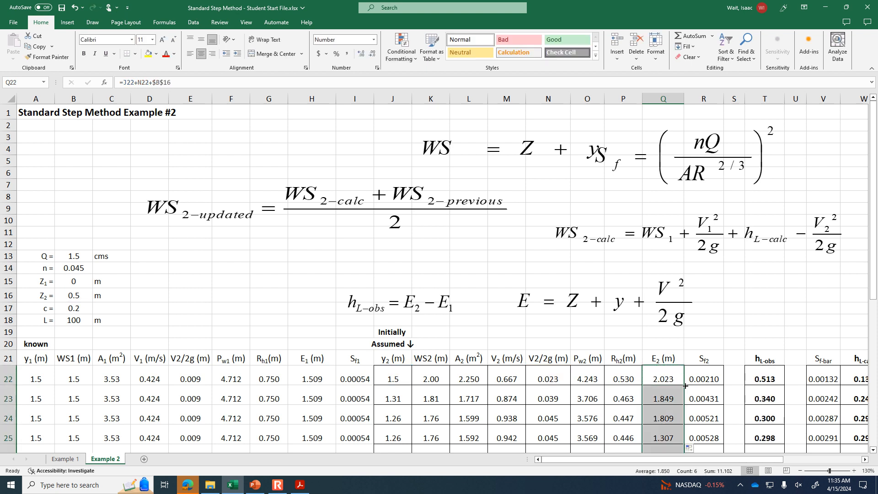
# - Compare hL-obs with hL-calc in row 27 and check the y2 values of the last two iterations
pyautogui.click(816, 458)
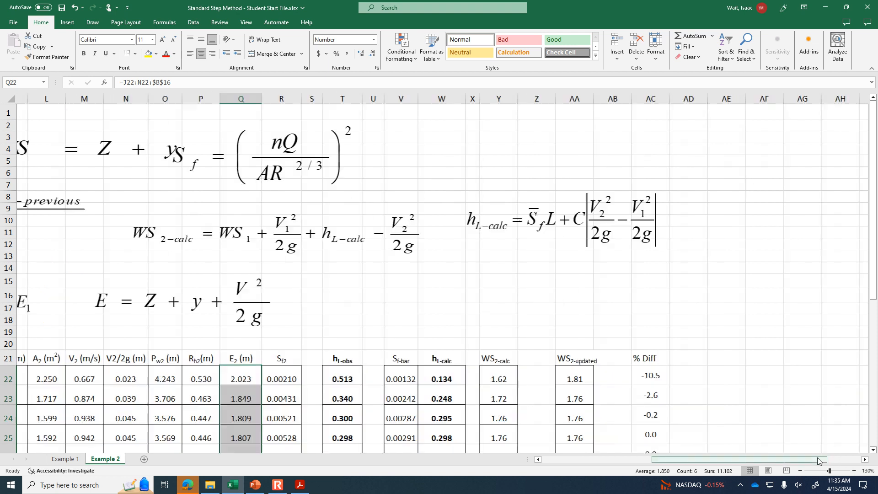
pyautogui.moveTo(786, 459); pyautogui.dragTo(613, 465)
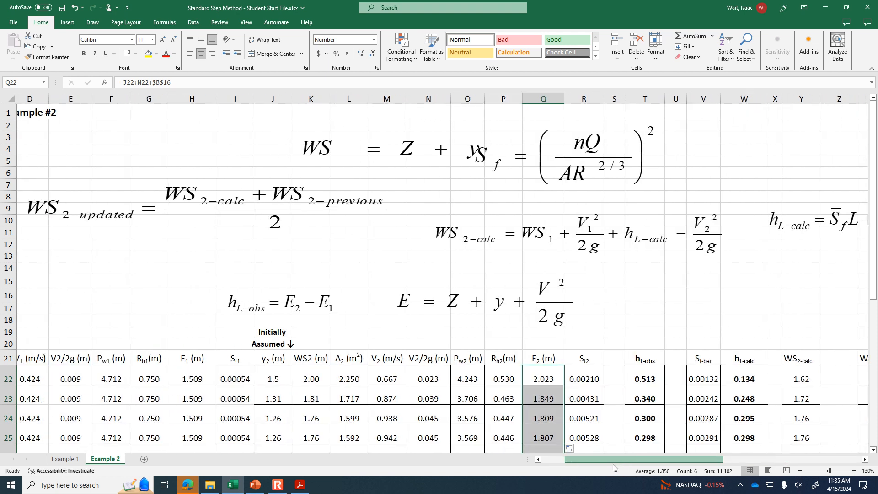
pyautogui.scroll(-3, 834, 339)
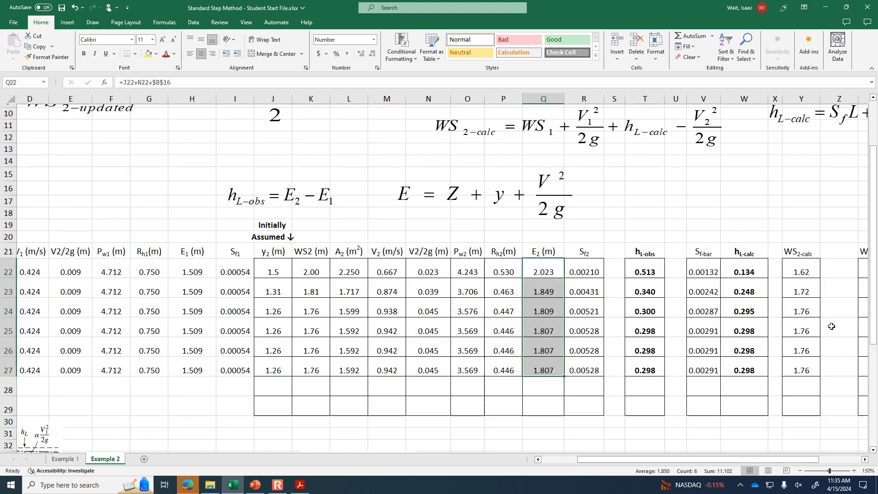
pyautogui.click(653, 371)
pyautogui.click(730, 368)
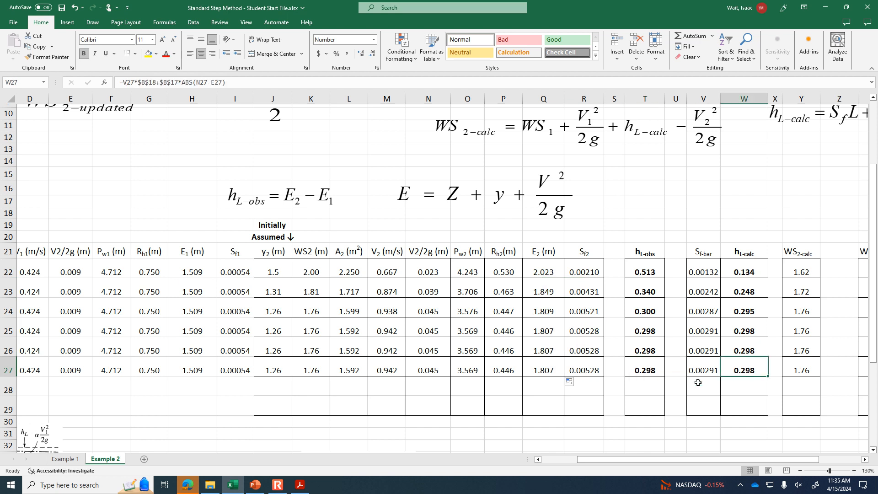
pyautogui.click(281, 367)
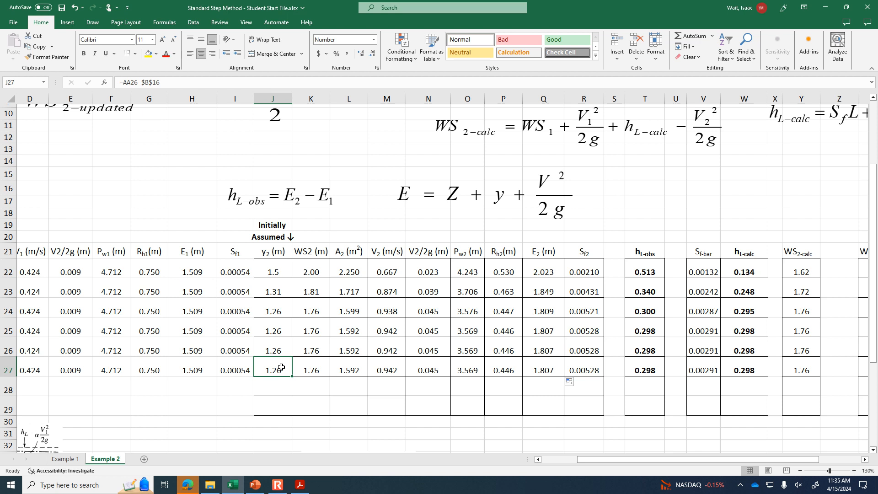
pyautogui.moveTo(265, 339); pyautogui.dragTo(278, 367)
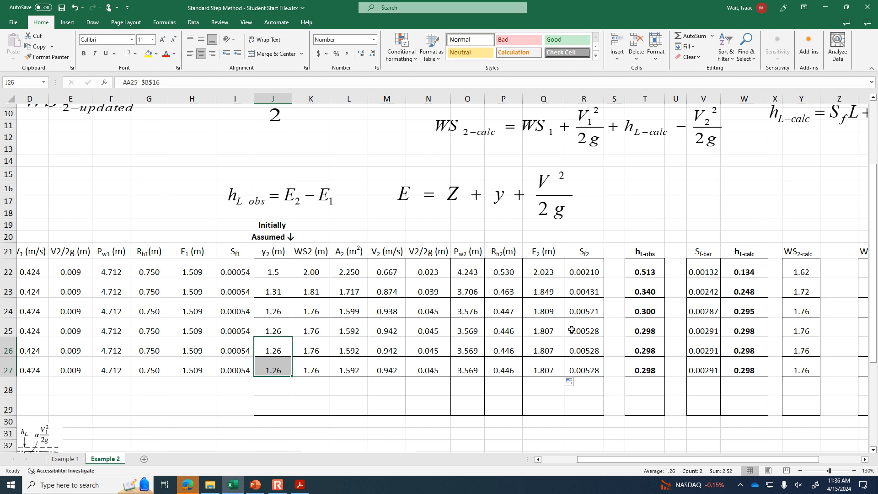
pyautogui.click(652, 365)
pyautogui.click(737, 366)
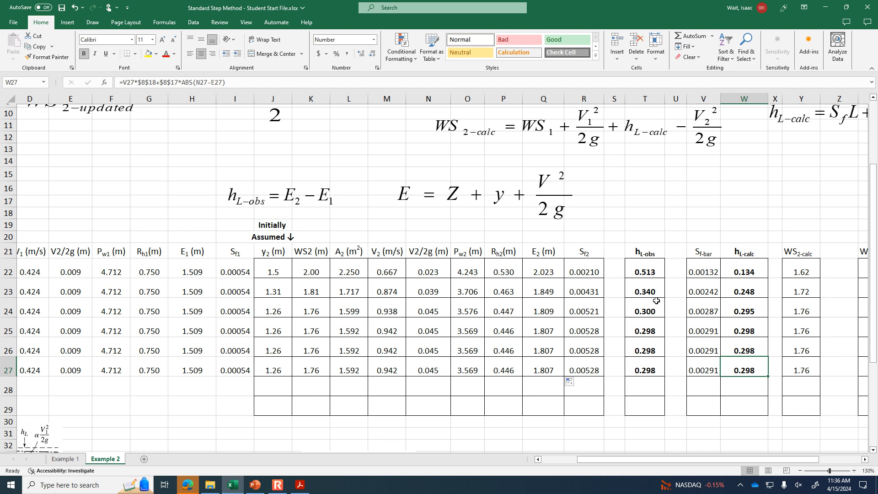
pyautogui.scroll(2, 656, 297)
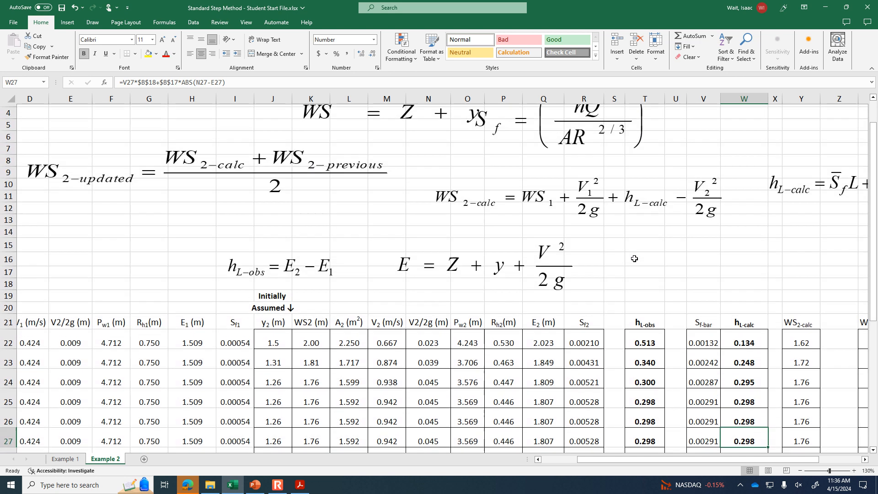
# - Examine the WS2-calc equation, shifting it slightly on the sheet, and review the hL-obs values in T22:T26
pyautogui.moveTo(520, 200)
pyautogui.mouseDown()
pyautogui.moveTo(575, 216)
pyautogui.moveTo(522, 195)
pyautogui.mouseUp()
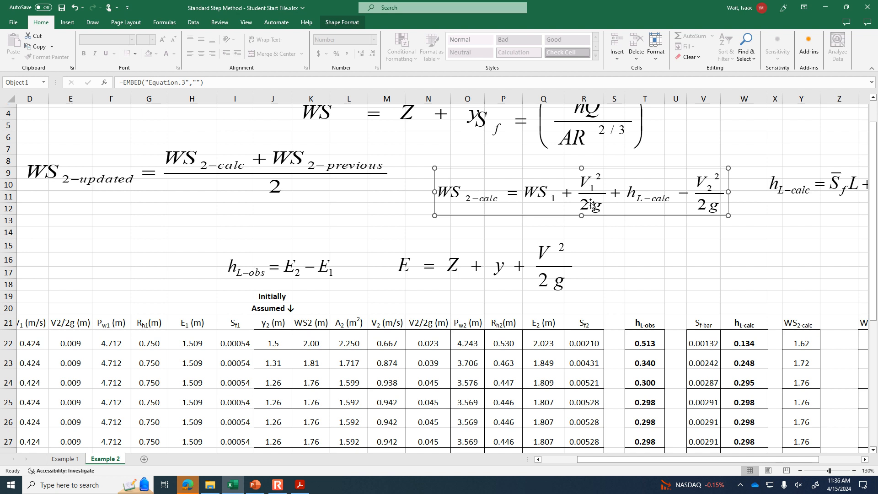
pyautogui.moveTo(593, 188)
pyautogui.mouseDown()
pyautogui.moveTo(649, 207)
pyautogui.moveTo(587, 195)
pyautogui.mouseUp()
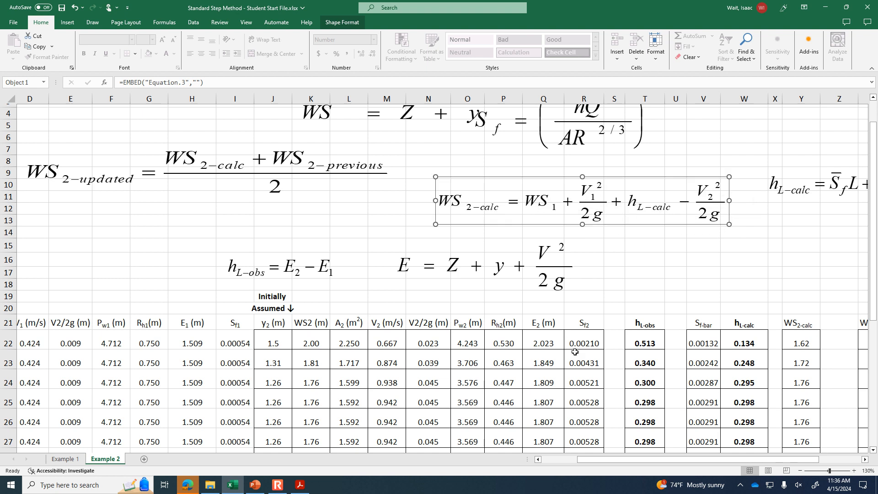
pyautogui.click(644, 357)
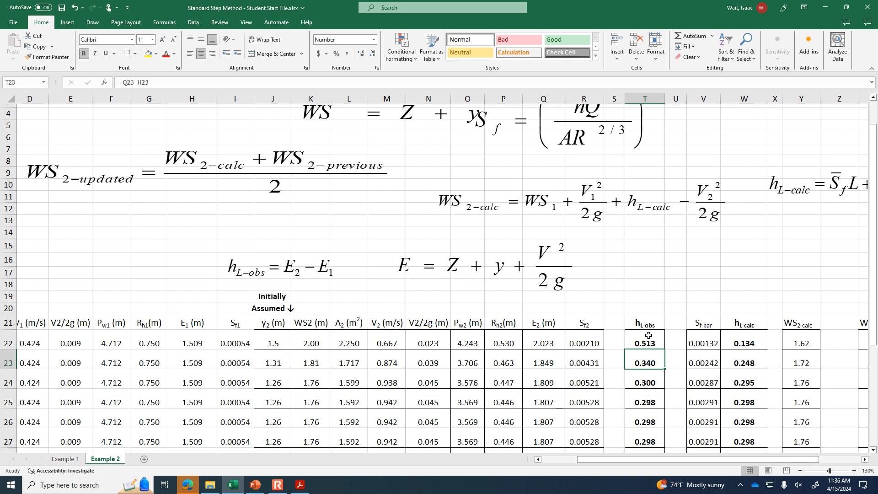
pyautogui.moveTo(649, 332); pyautogui.dragTo(647, 426)
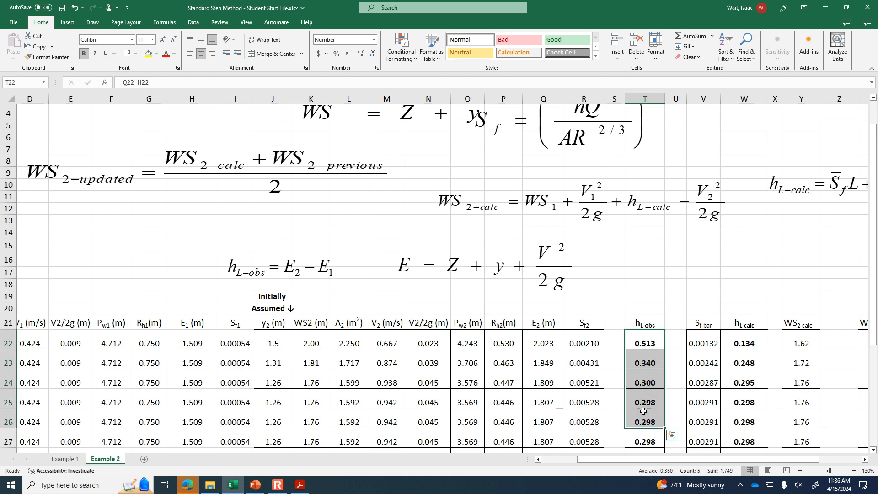
pyautogui.click(653, 345)
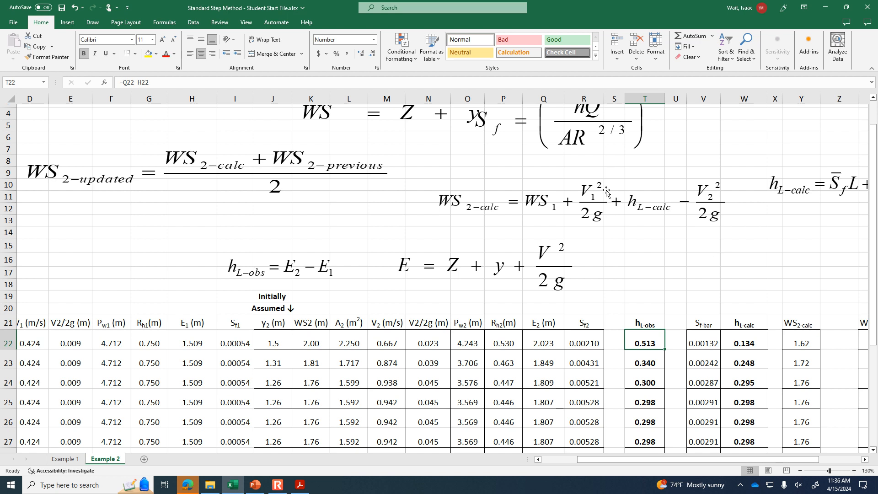
pyautogui.click(607, 207)
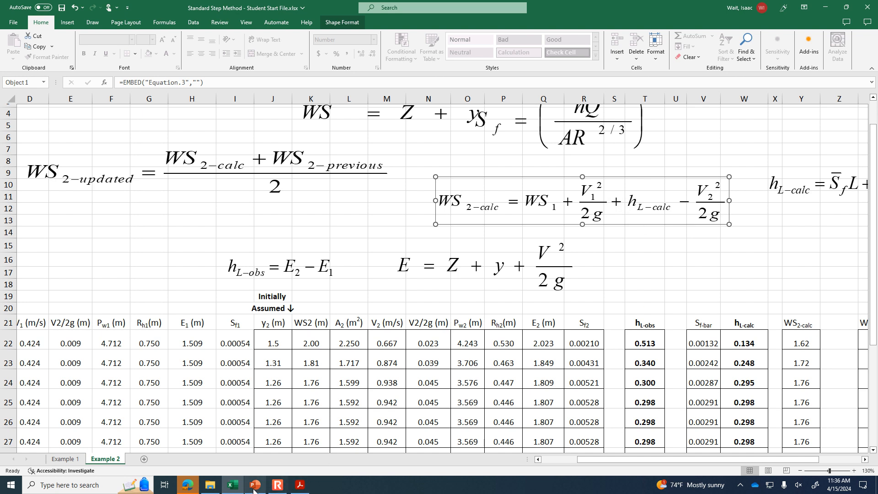
# - Switch to the HW 13 PDF in Acrobat and review the water surface profile, upstream depth and Standard Step Method questions in parts c to e
pyautogui.click(300, 485)
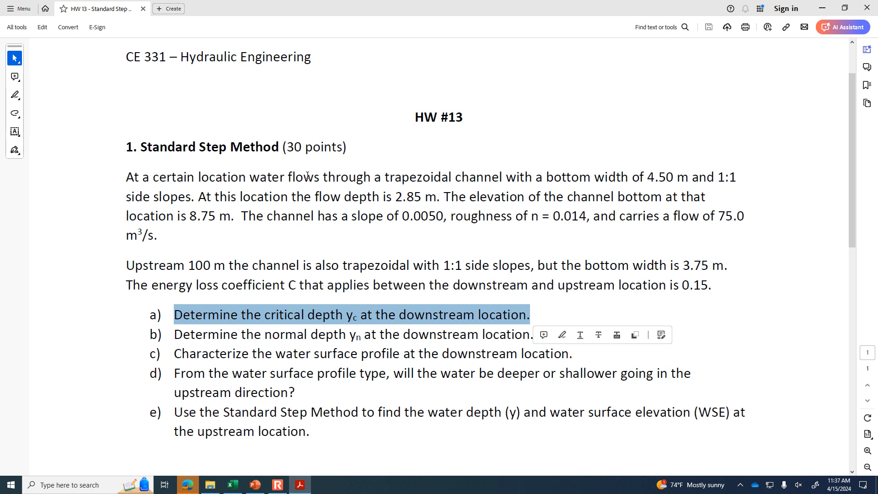
pyautogui.click(272, 320)
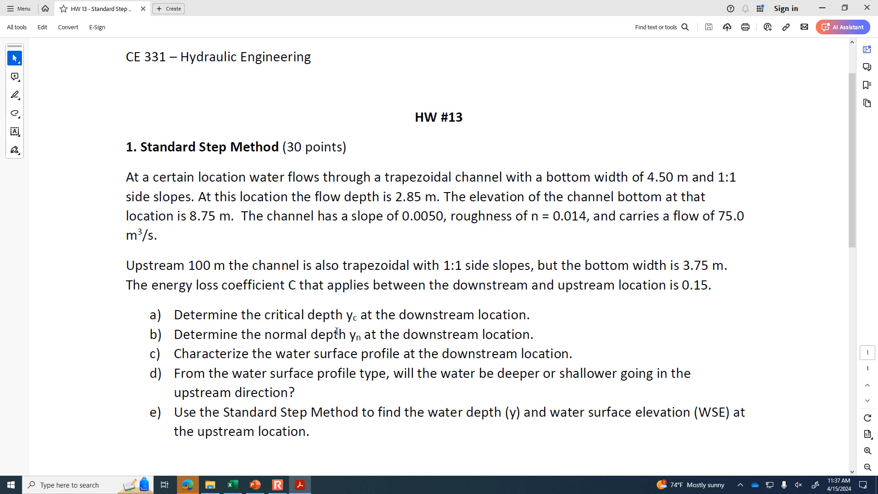
pyautogui.moveTo(283, 354); pyautogui.dragTo(396, 354)
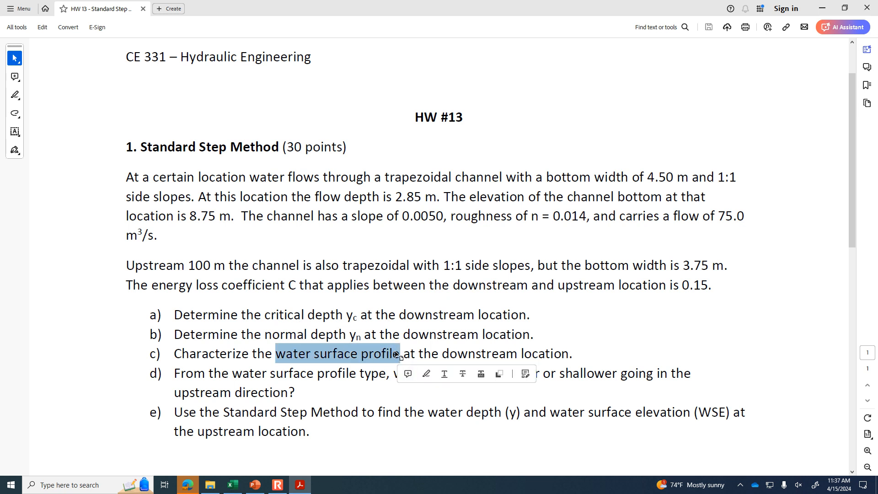
pyautogui.click(347, 394)
pyautogui.moveTo(314, 377); pyautogui.dragTo(290, 392)
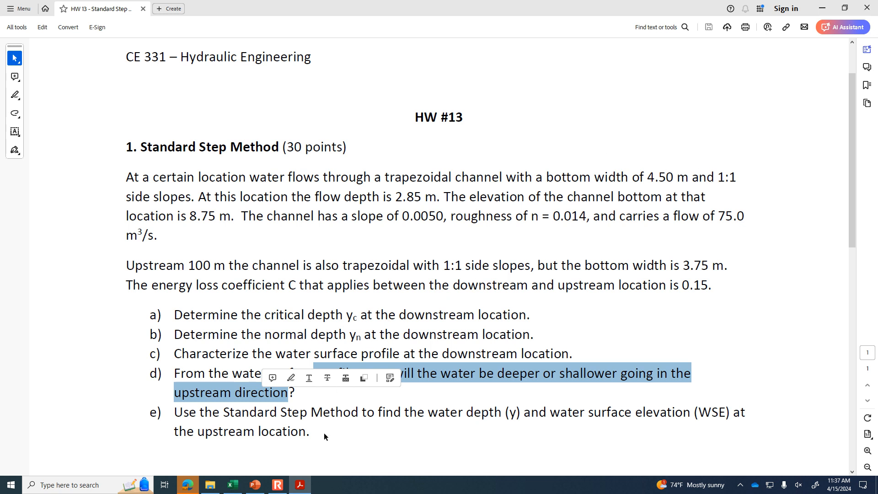
pyautogui.click(305, 431)
pyautogui.moveTo(313, 432); pyautogui.dragTo(288, 432)
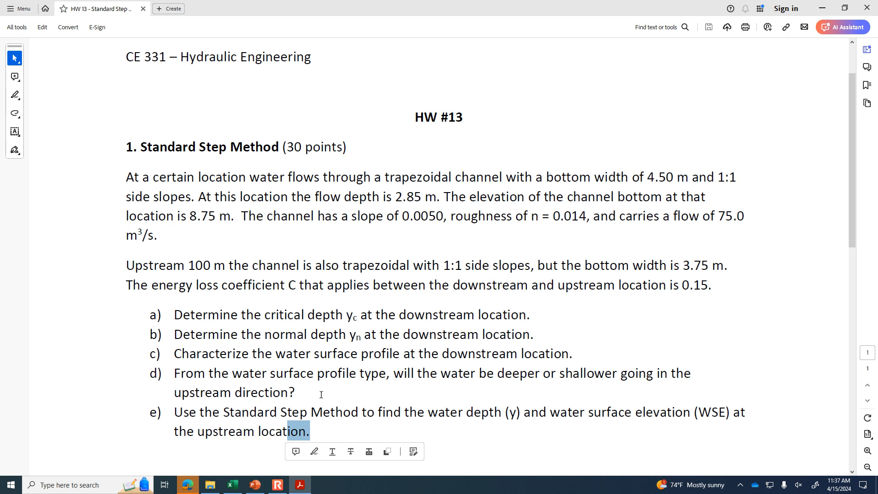
# - Switch to PowerPoint and start the full-screen presentation from slide 444, Sanitary-Sewer Systems
pyautogui.click(255, 485)
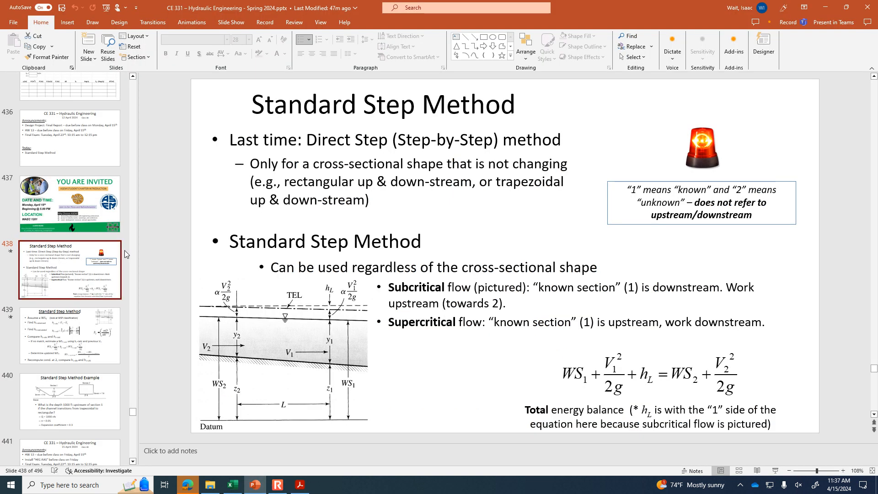
pyautogui.scroll(-4, 81, 336)
pyautogui.scroll(-3, 80, 336)
pyautogui.click(79, 299)
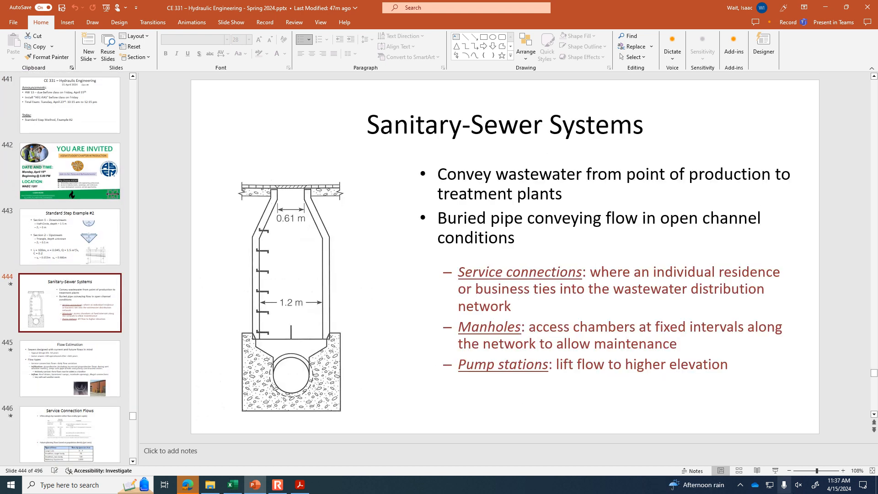
pyautogui.click(775, 470)
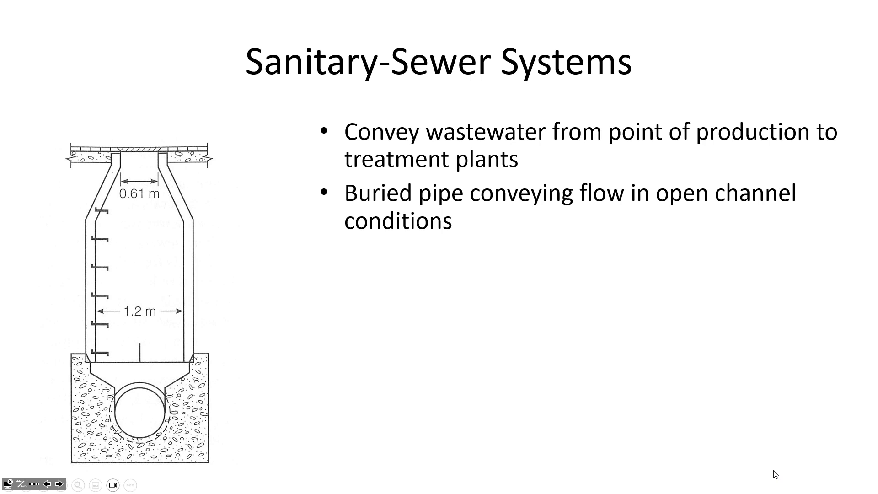